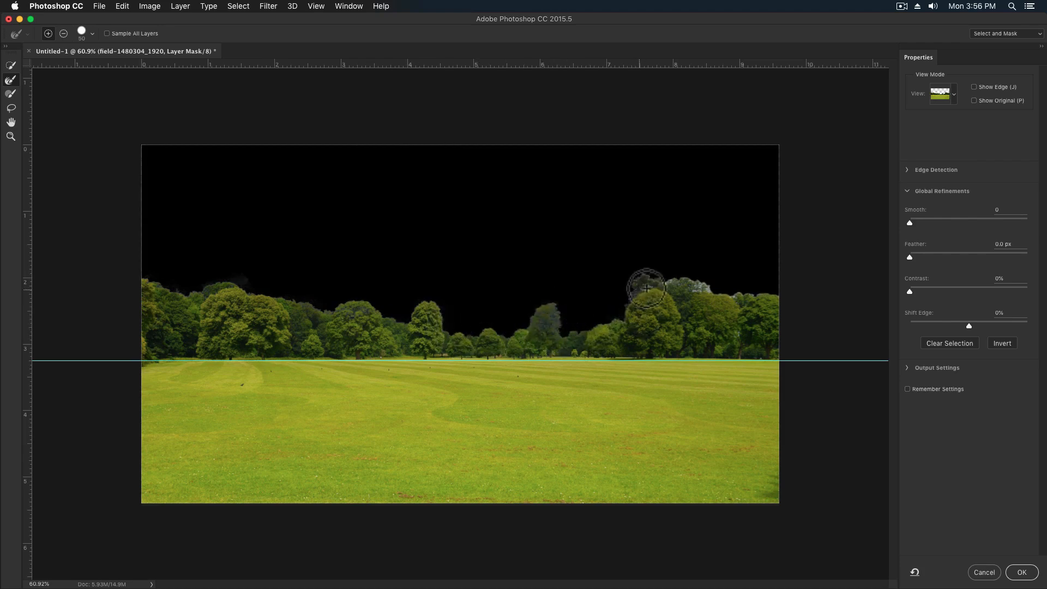
Refine the field mask's edge along the right-hand treetops, shift the edge slightly inward, and apply the mask refinement.
drag(647, 279, 795, 299)
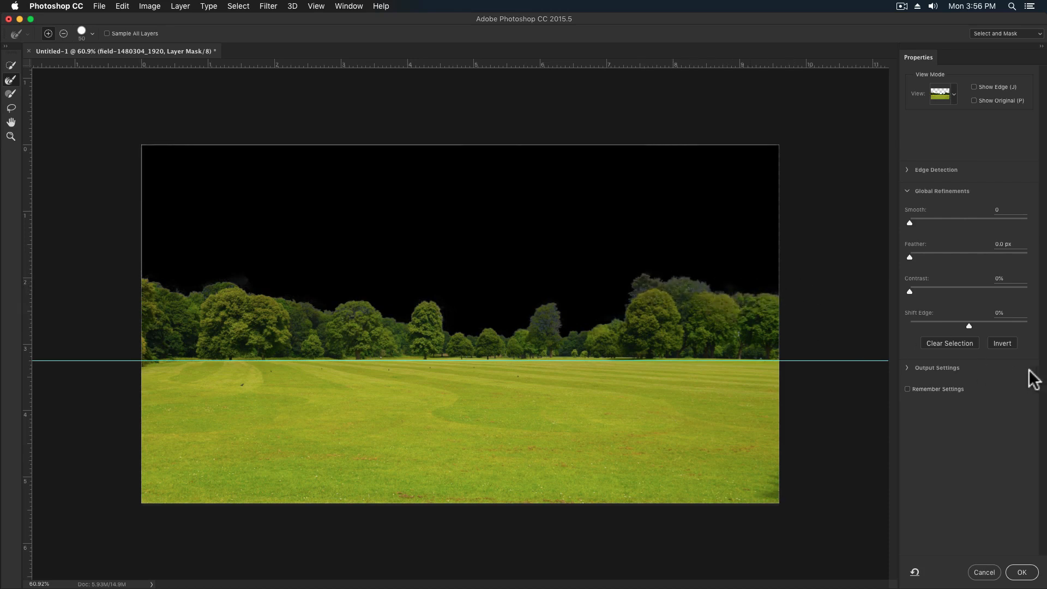
drag(970, 325, 962, 325)
key(Return)
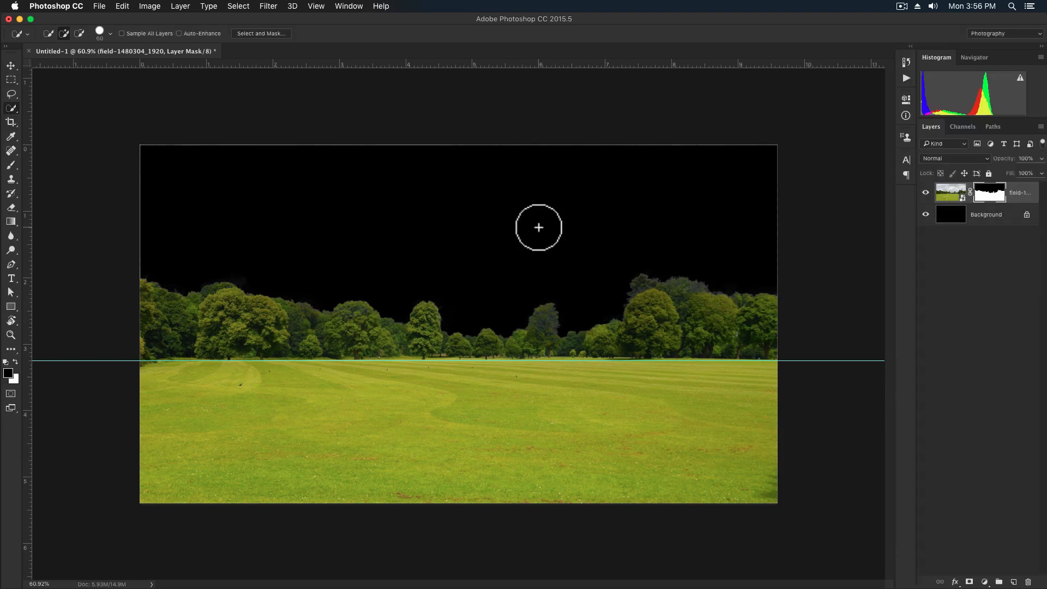
Duplicate the masked field layer, stack the offset version beneath the other, and position its treeline behind the front trees.
click(11, 66)
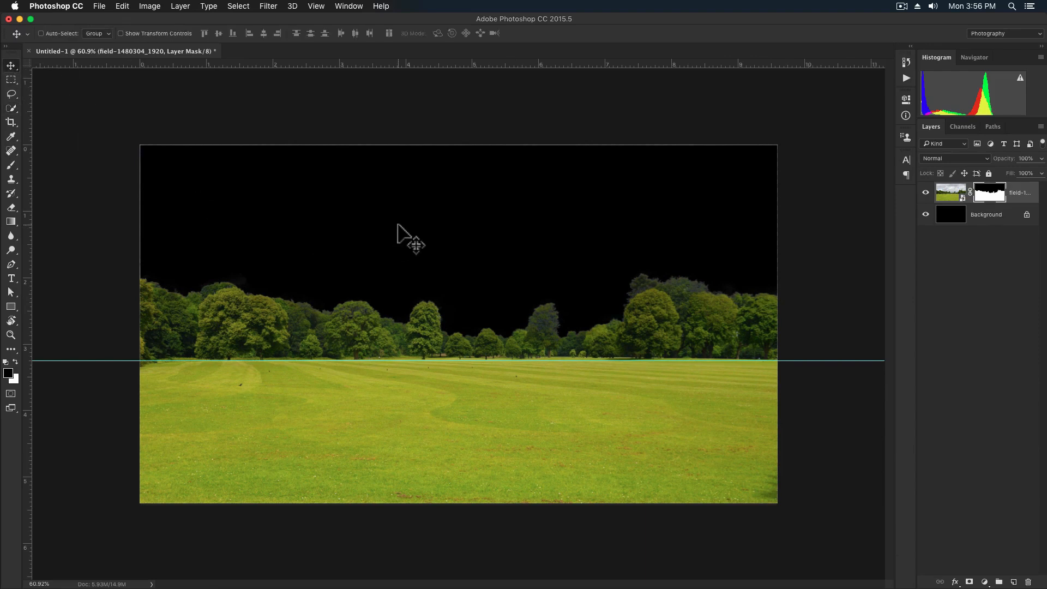
scroll(398, 224, down, 2)
drag(1036, 200, 1013, 581)
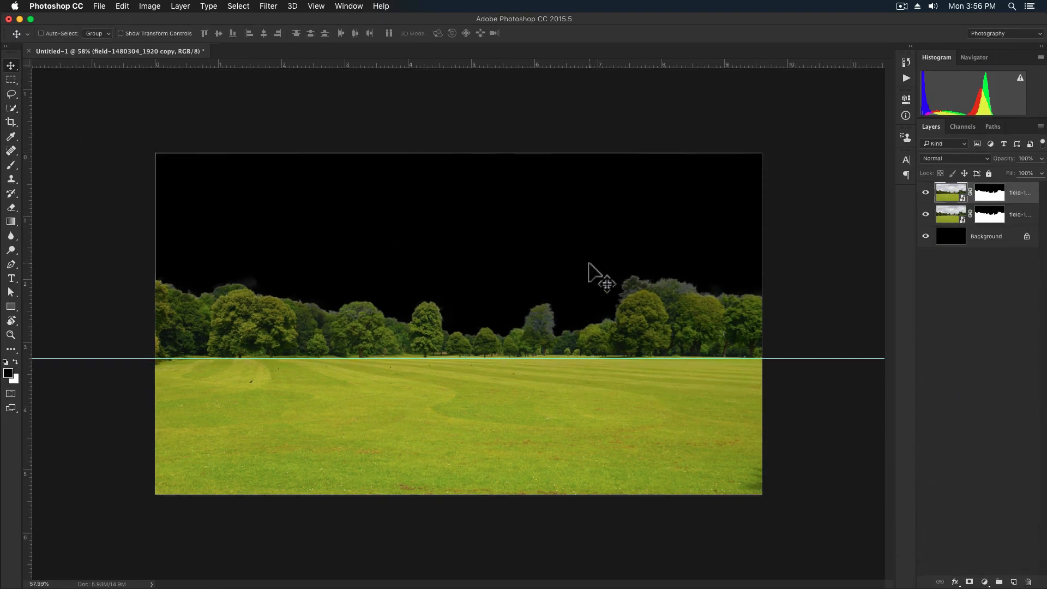
drag(589, 264, 626, 260)
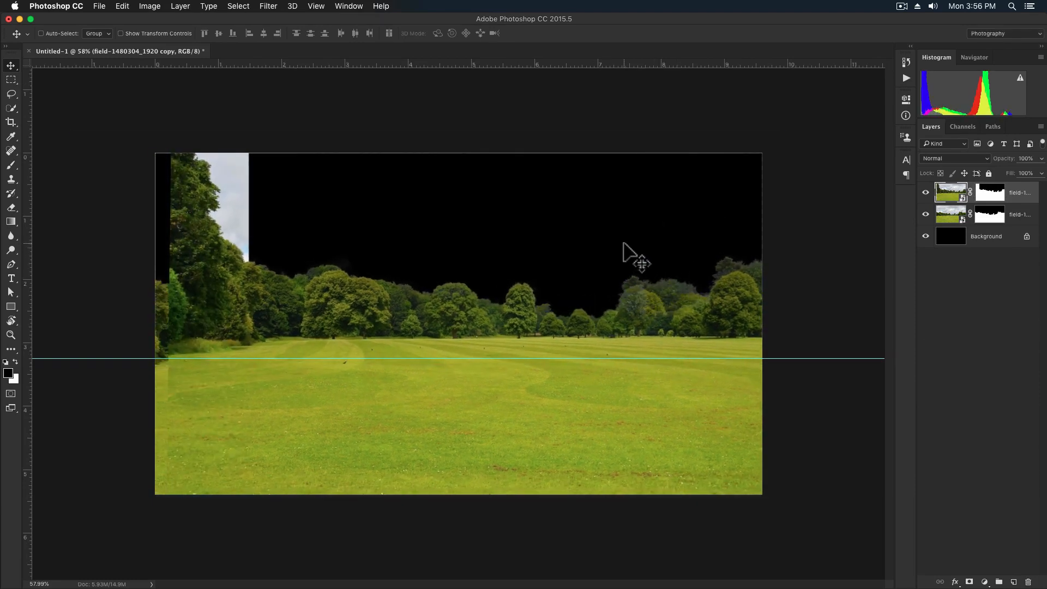
key(super+bracketleft)
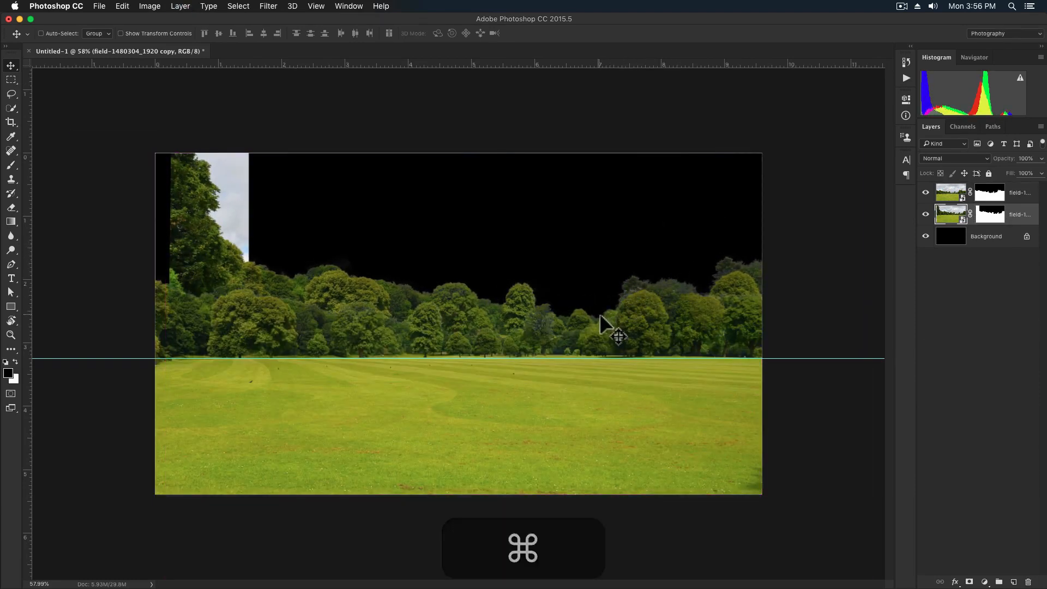
drag(605, 322, 640, 322)
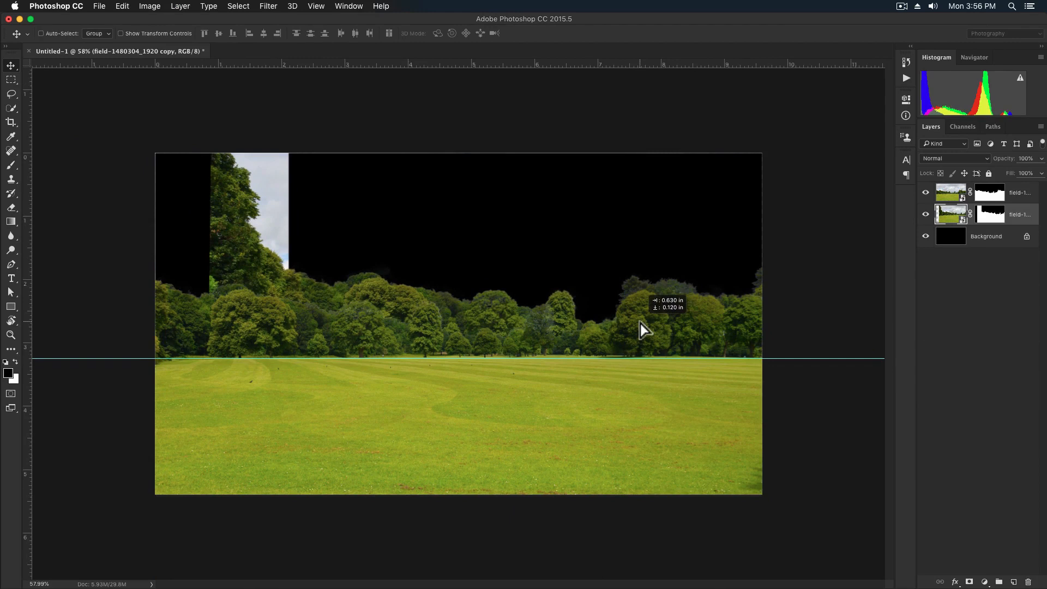
Flip the lower field layer horizontally and reposition it so its trees fill in behind the front treeline.
key(super+t)
right_click(610, 309)
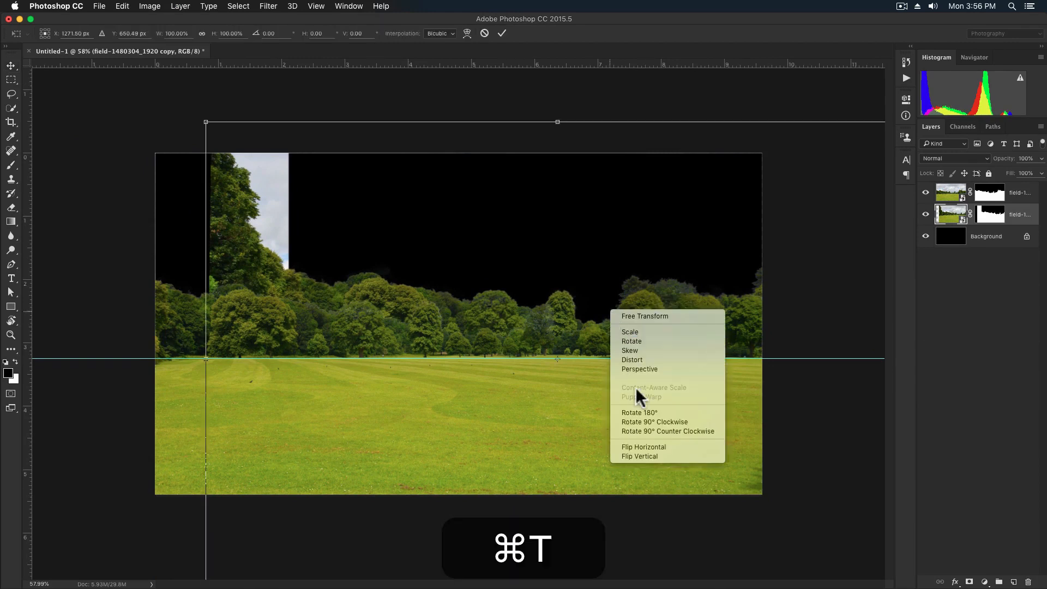
click(637, 443)
drag(724, 424, 694, 421)
key(Return)
mouse_move(712, 340)
mouse_down()
mouse_move(706, 328)
mouse_move(702, 342)
mouse_up()
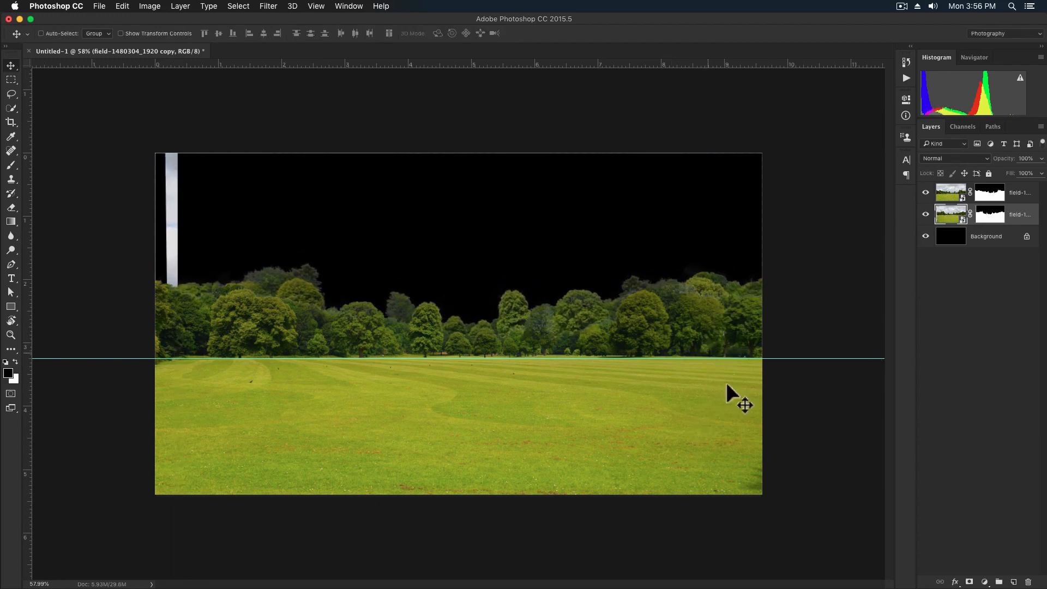
Target the lower field layer's mask and set up a soft round brush with 0% hardness and 100% opacity.
click(989, 217)
key(b)
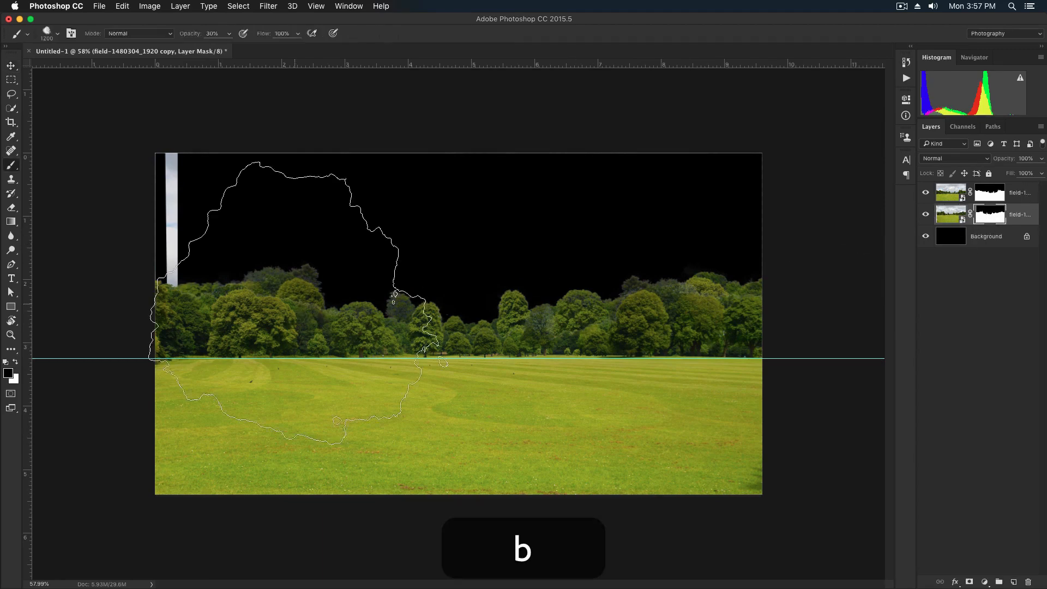
right_click(321, 316)
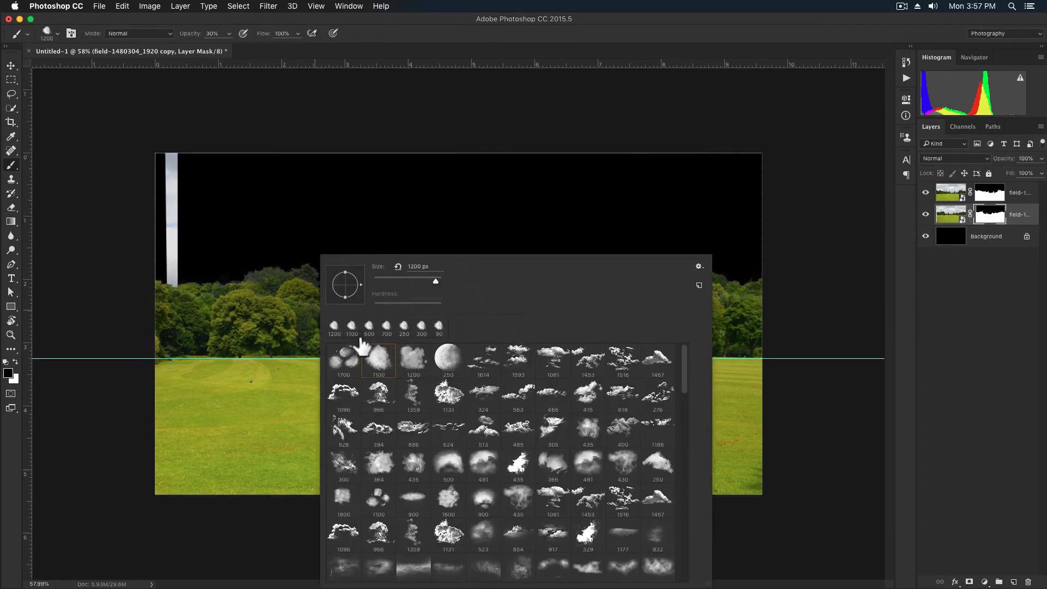
drag(685, 378, 683, 532)
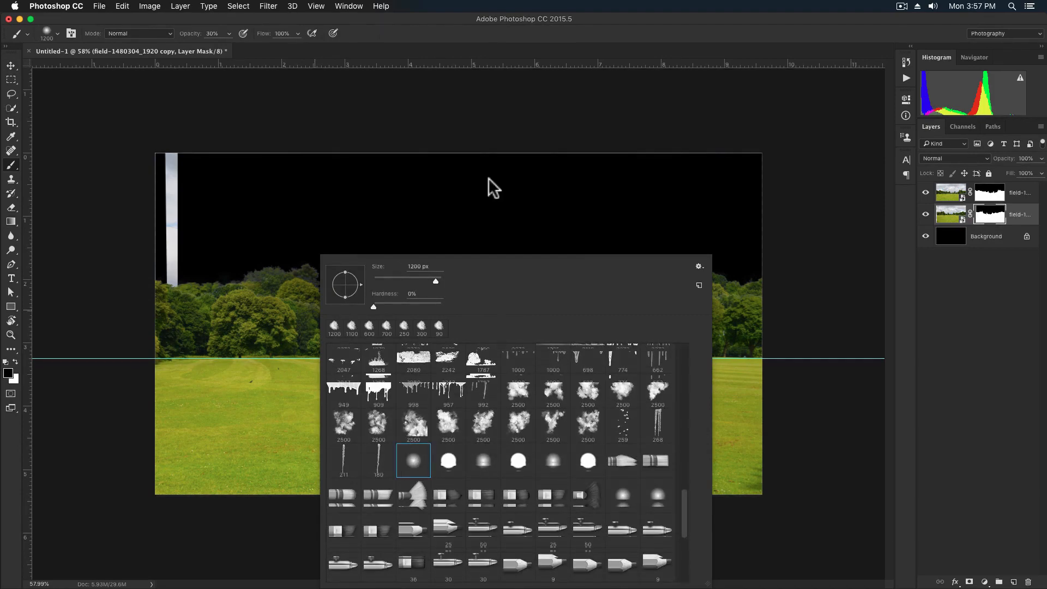
click(488, 36)
key(0)
Resize the brush and paint black on the lower field layer's mask to hide its left-hand trees and leftover sky strip.
key(bracketleft)
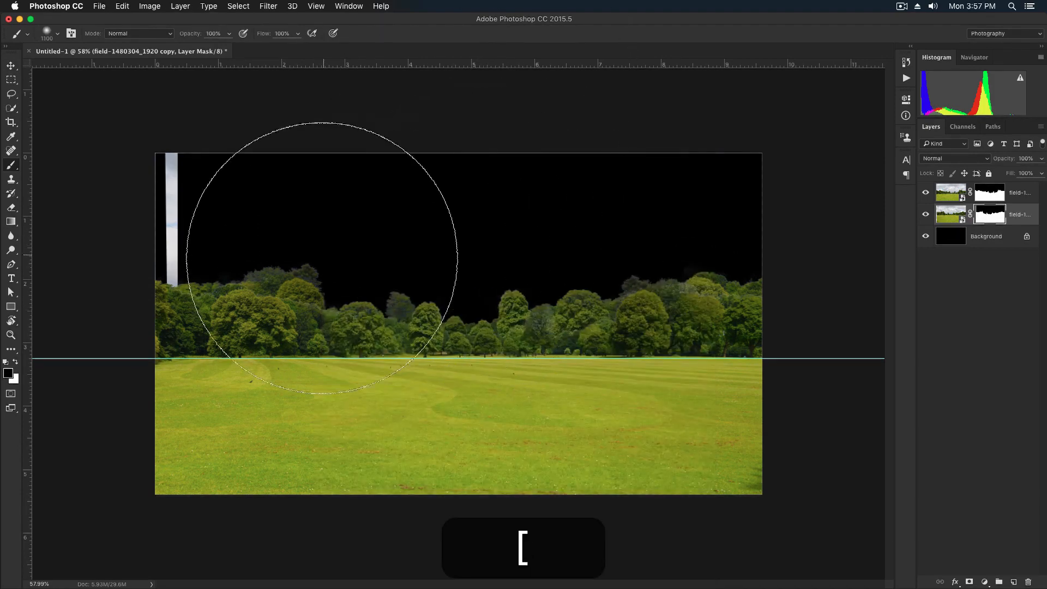
key(bracketleft)
key(bracketleft)
key(bracketleft)
key(bracketleft)
key(bracketleft)
key(bracketleft)
key(bracketleft)
key(bracketleft)
key(bracketleft)
mouse_move(293, 298)
mouse_down()
mouse_move(301, 274)
mouse_move(282, 313)
mouse_move(314, 250)
mouse_move(337, 303)
mouse_up()
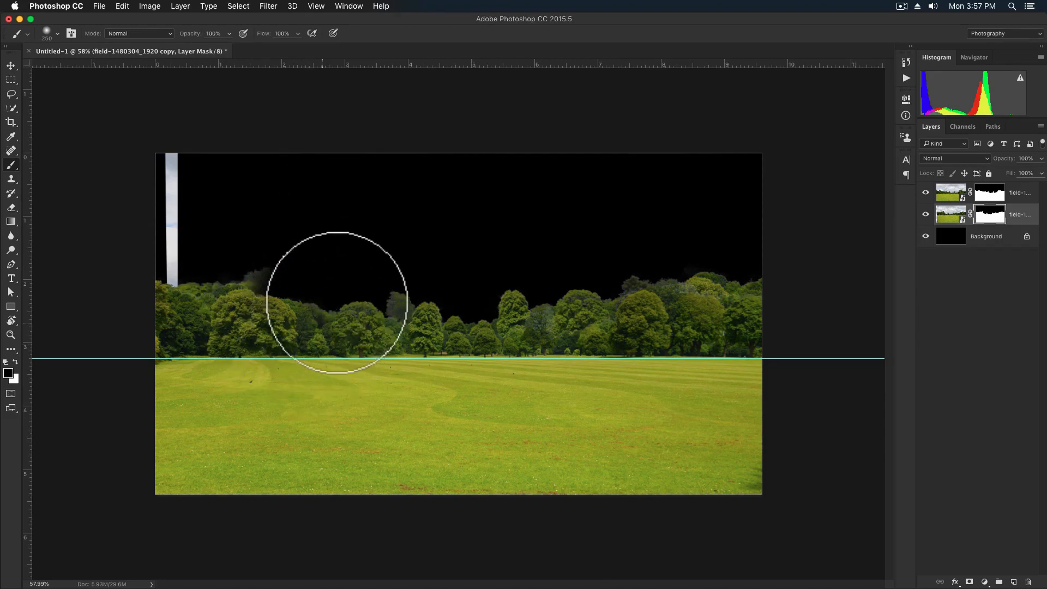
drag(185, 275, 187, 148)
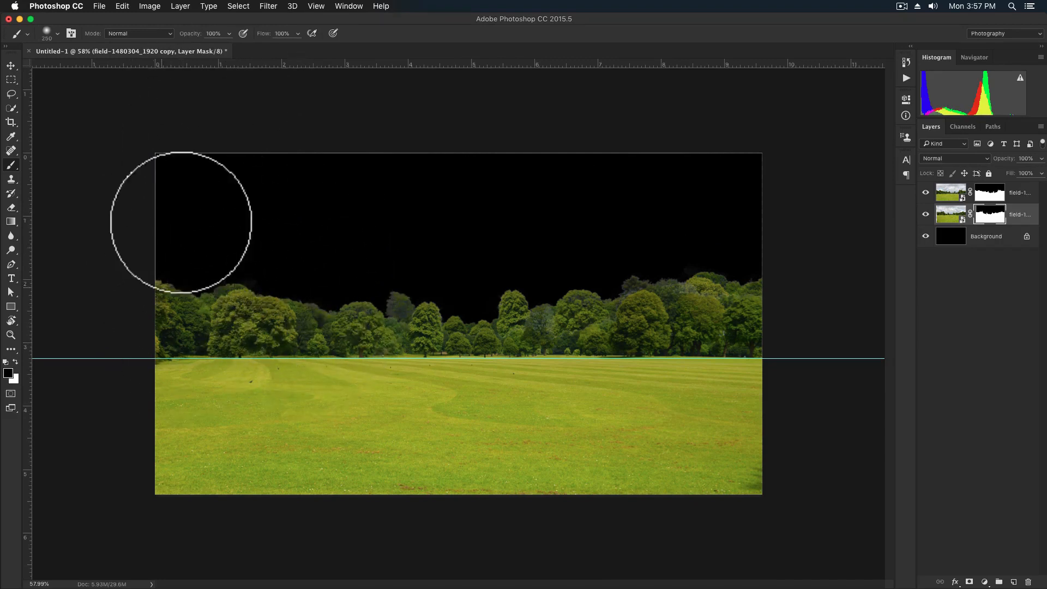
key(bracketright)
key(bracketright)
key(bracketright)
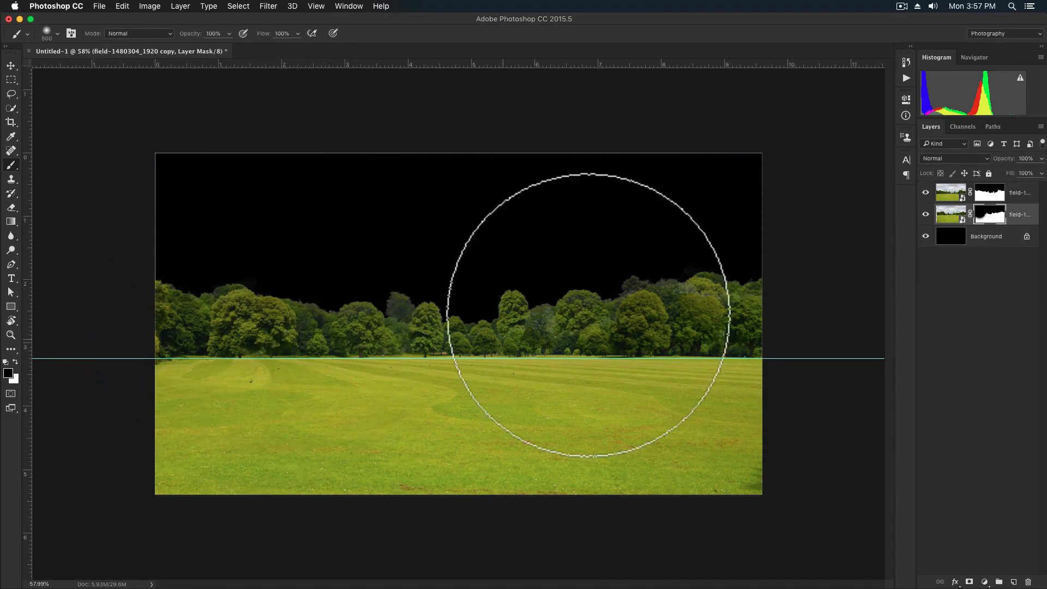
key(v)
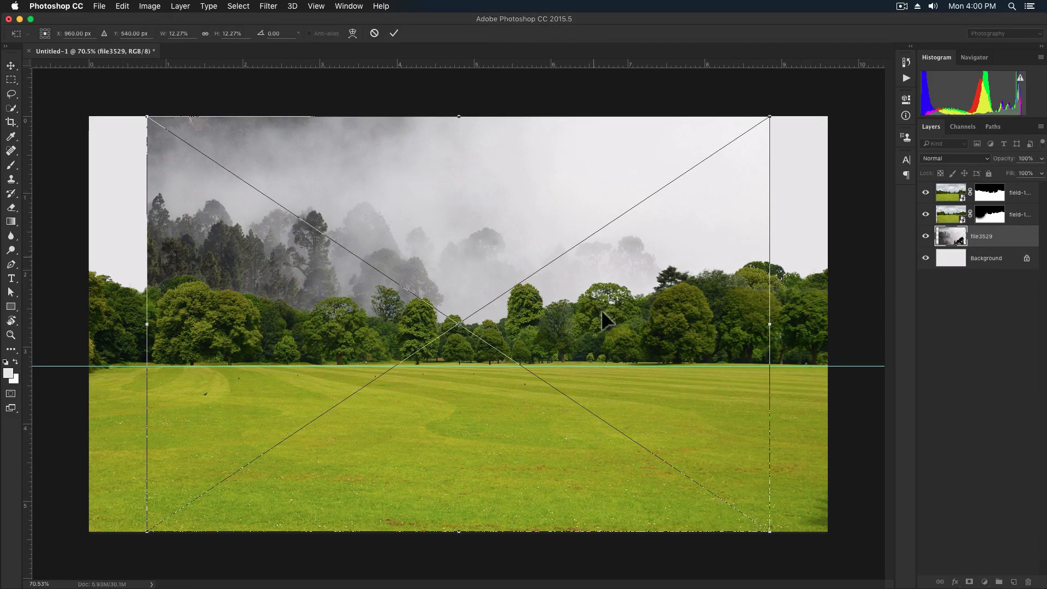
Flip the placed file3529 foggy forest image horizontally and align it with the canvas's right edge, raised slightly.
right_click(608, 326)
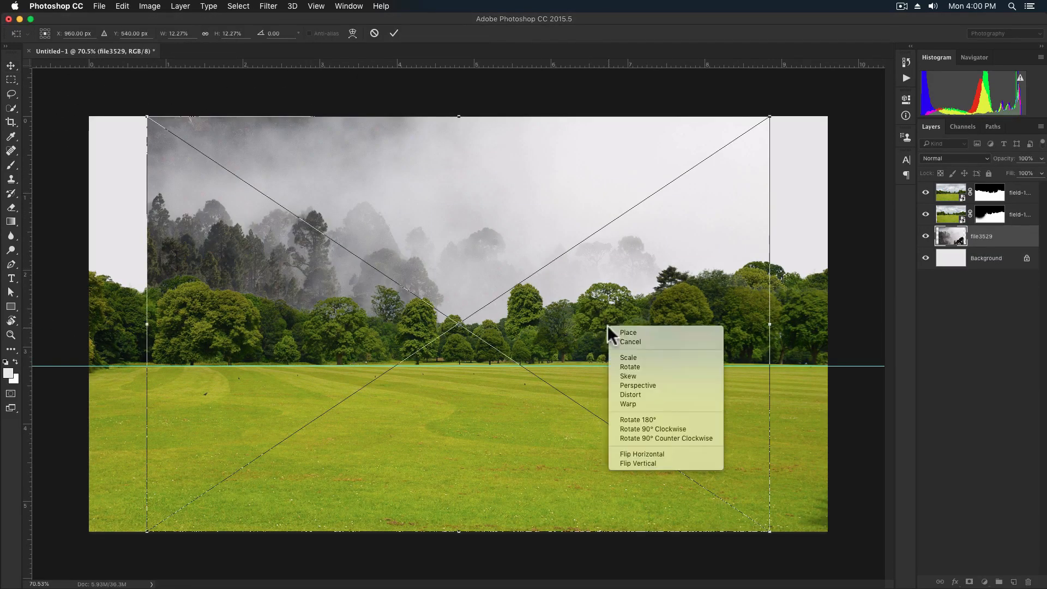
click(628, 453)
drag(625, 468, 684, 453)
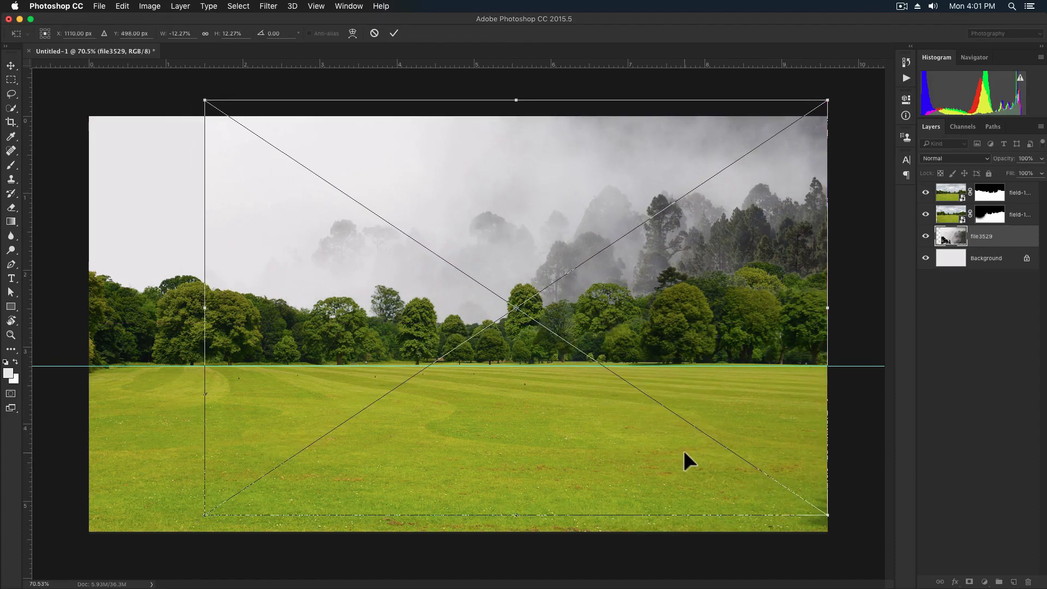
key(Return)
Add a layer mask to file3529 and paint black at 100% opacity to blend its hard left edge into the background.
click(970, 582)
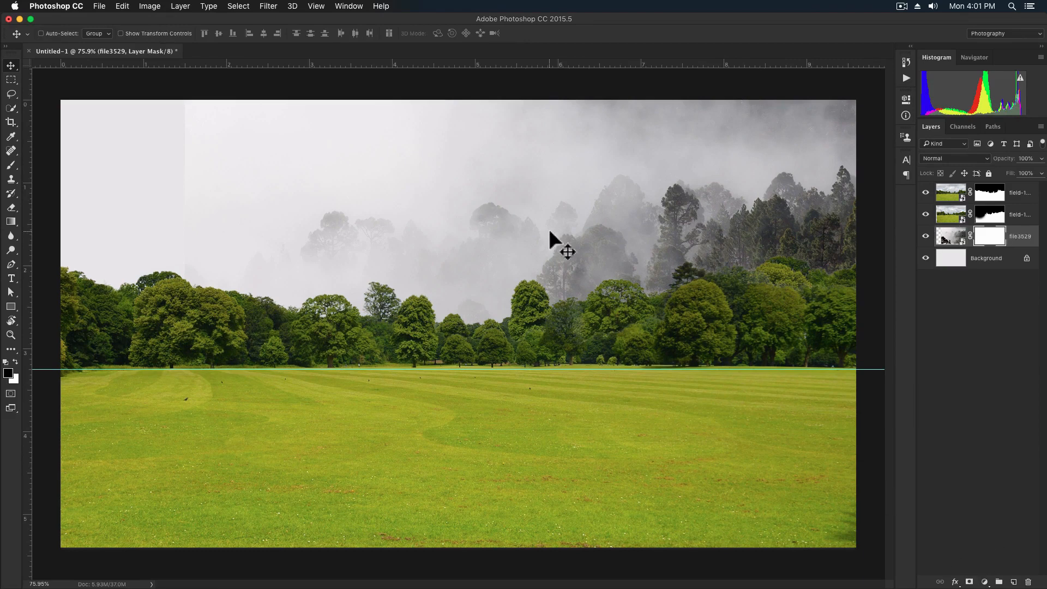
key(b)
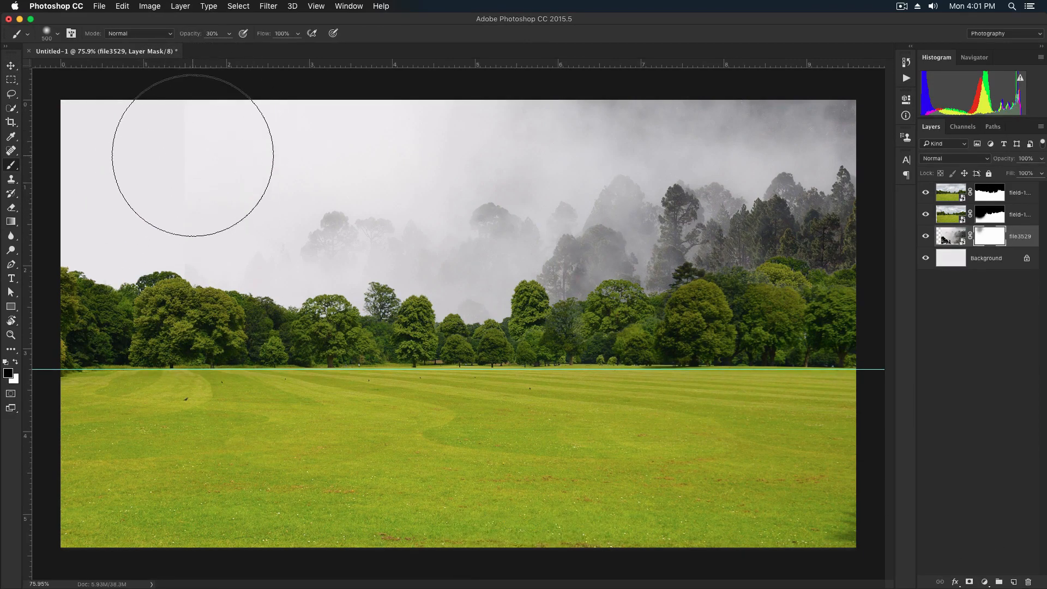
key(0)
mouse_move(201, 147)
mouse_down()
mouse_move(209, 121)
mouse_move(145, 227)
mouse_move(157, 189)
mouse_move(161, 282)
mouse_move(152, 200)
mouse_move(179, 131)
mouse_up()
Place the misty_water_04 stock image above the file3529 layer and flip it horizontally.
key(super+v)
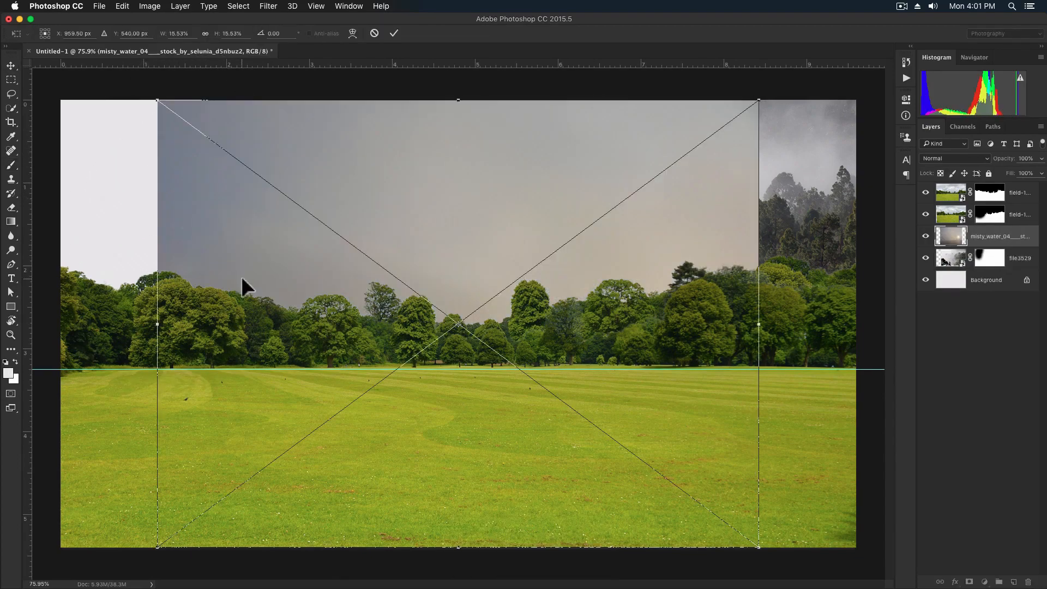
right_click(607, 274)
click(649, 402)
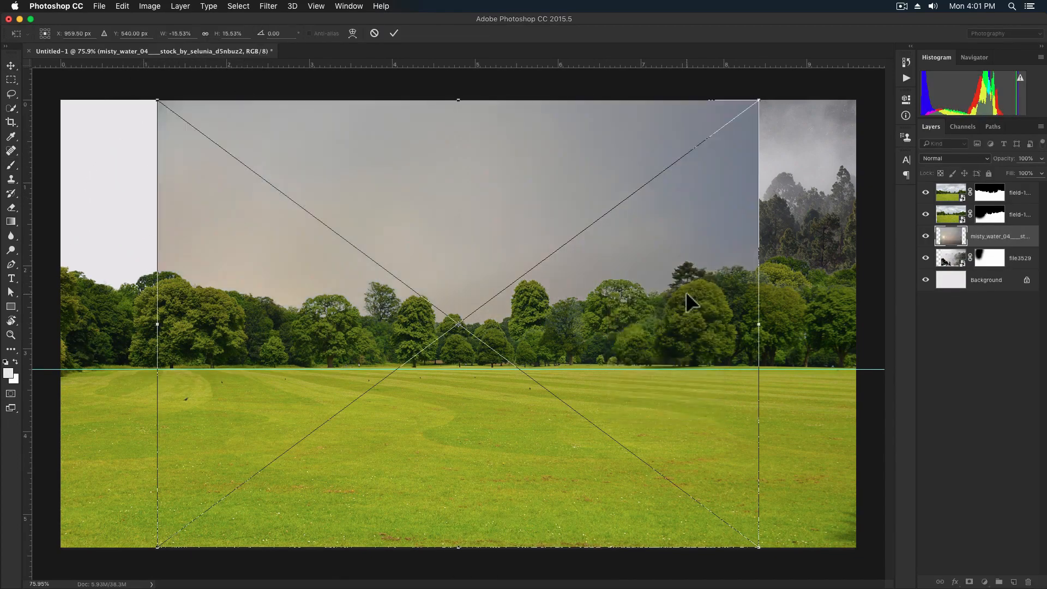
Scale the misty water image to 24.96%, position its sun above the left-hand trees, and rotate it 5.5 degrees.
scroll(686, 292, down, 2)
scroll(686, 292, down, 2)
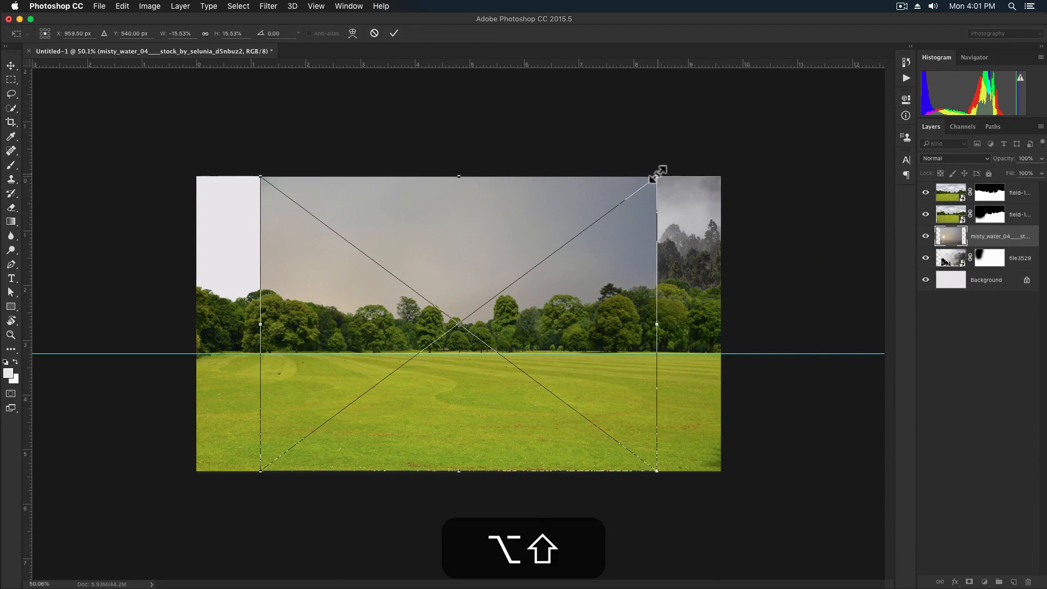
drag(657, 174, 809, 125)
drag(687, 431, 722, 331)
drag(861, 330, 851, 350)
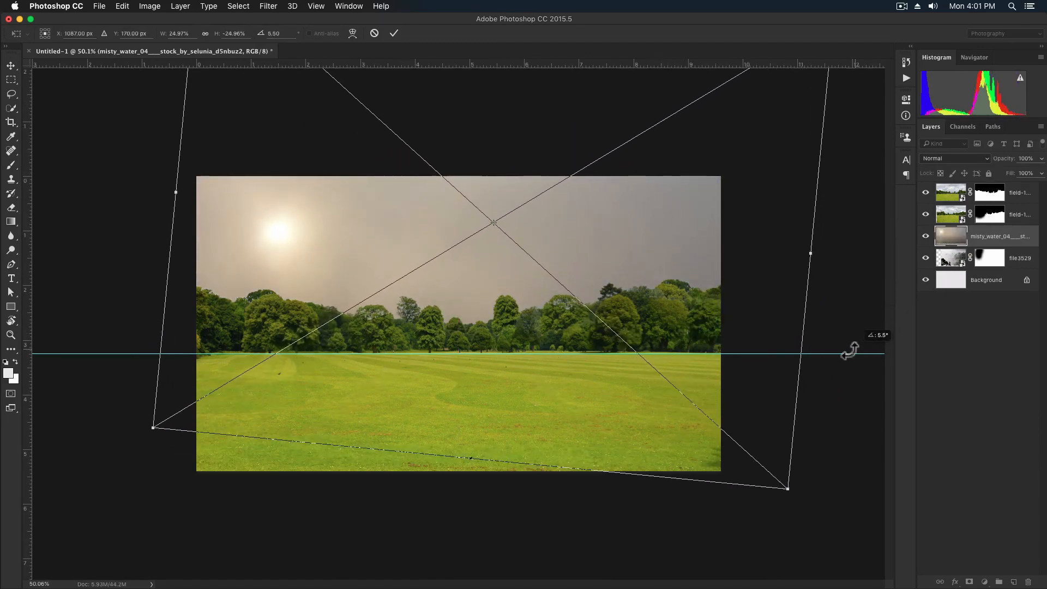
key(Return)
Brighten the misty water layer with a Levels adjustment, setting the white input level to 232.
scroll(538, 241, up, 2)
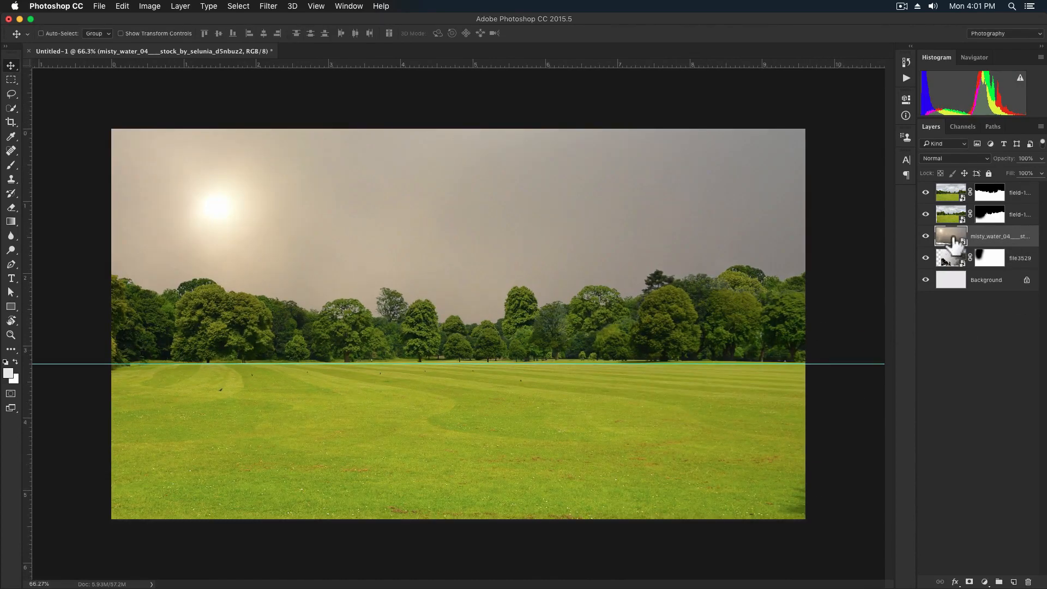
key(super+l)
drag(827, 411, 818, 411)
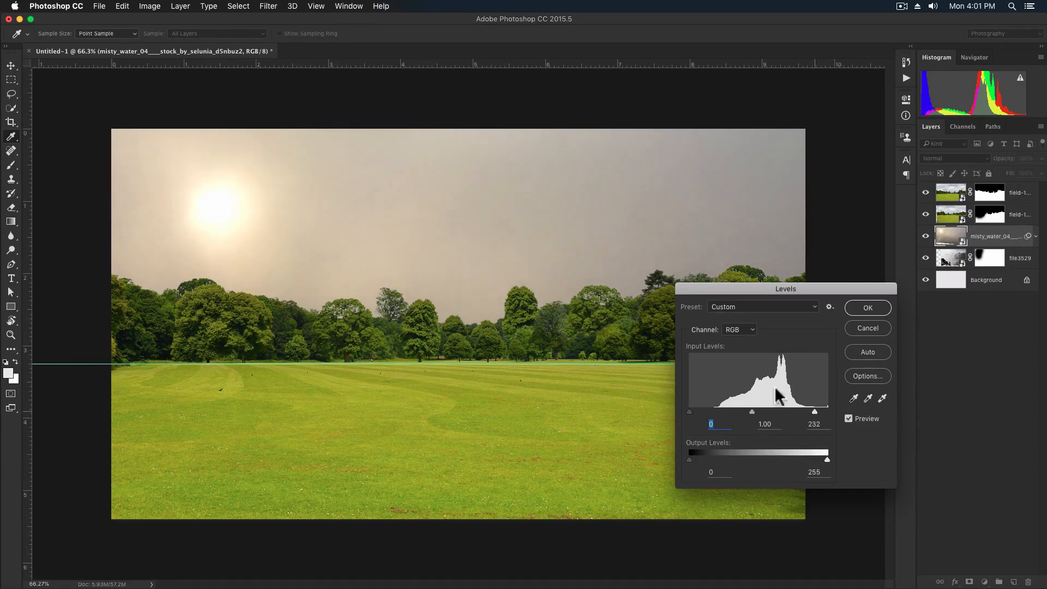
key(Return)
scroll(493, 203, up, 1)
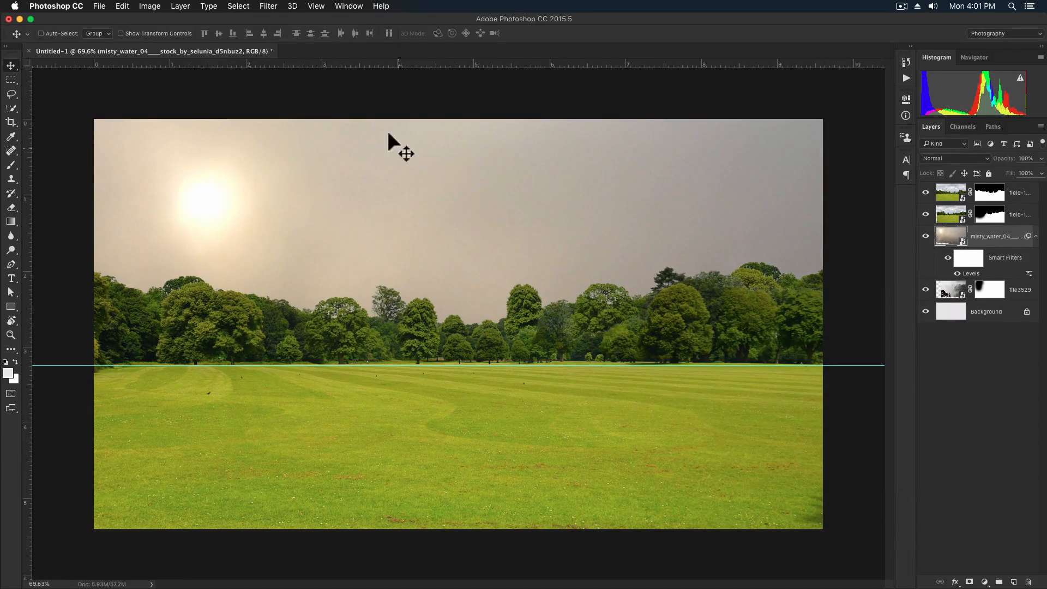
Apply the Camera Raw Filter to the misty water layer with Luminance noise reduction set to 63.
click(269, 6)
key(super+shift+a)
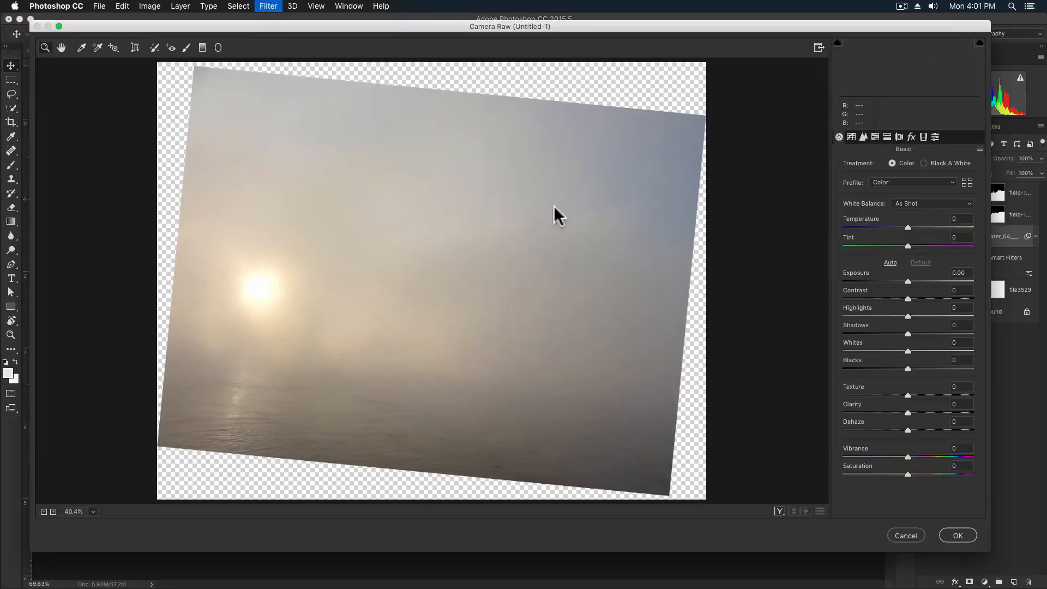
click(863, 137)
drag(877, 276, 924, 276)
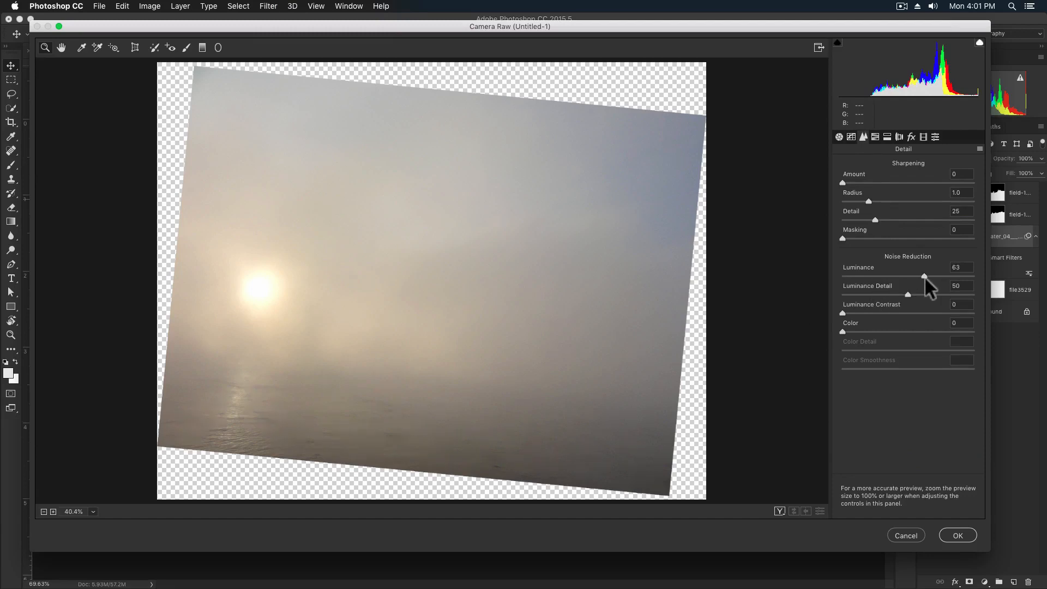
click(959, 536)
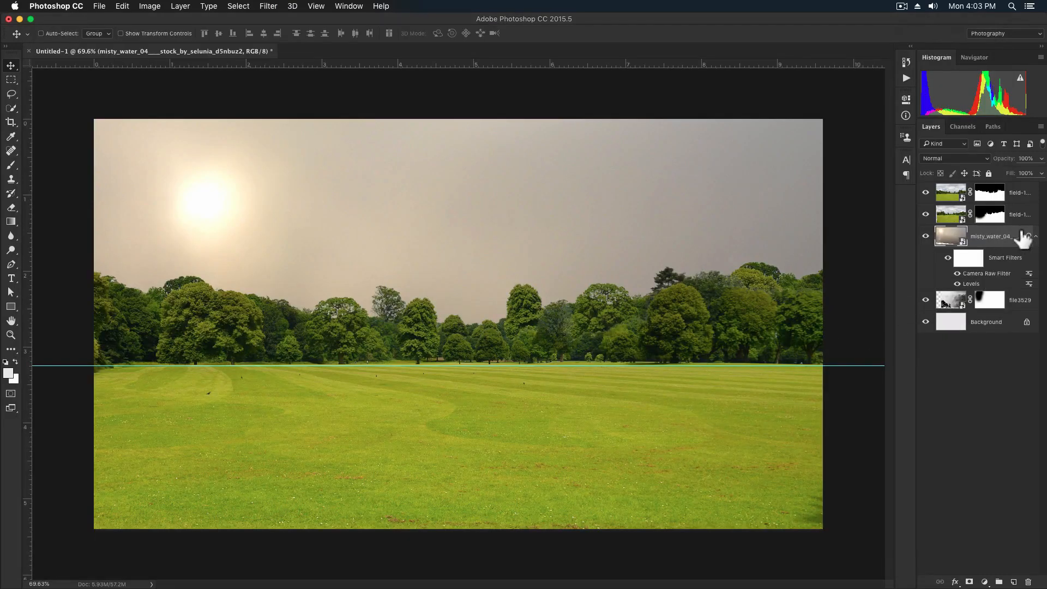
Reveal the foggy forest through the misty water layer with Blend If, splitting the Underlying Layer black point to 0 / 255.
right_click(1024, 238)
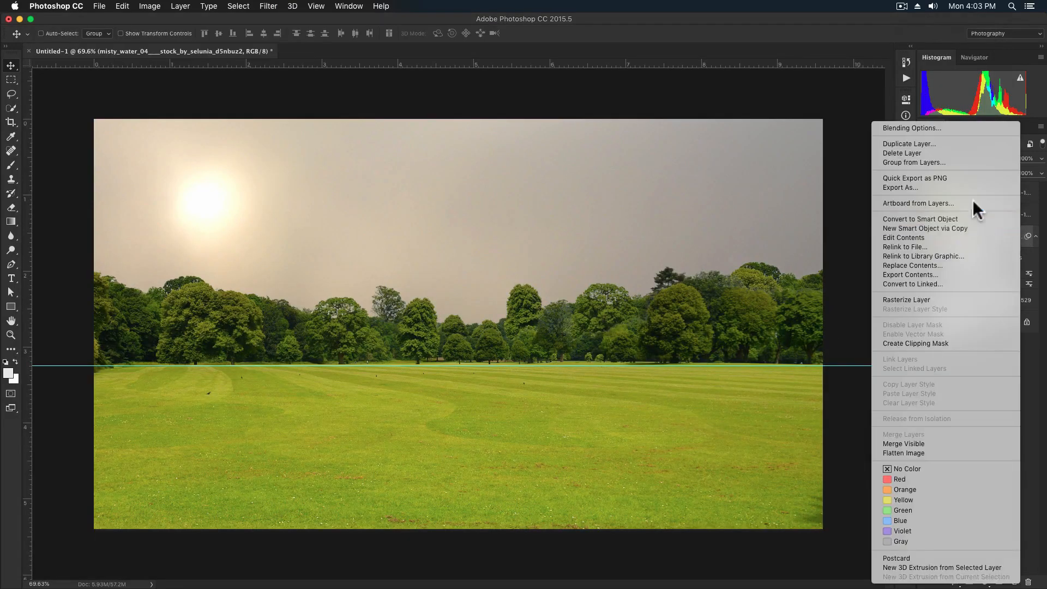
click(914, 127)
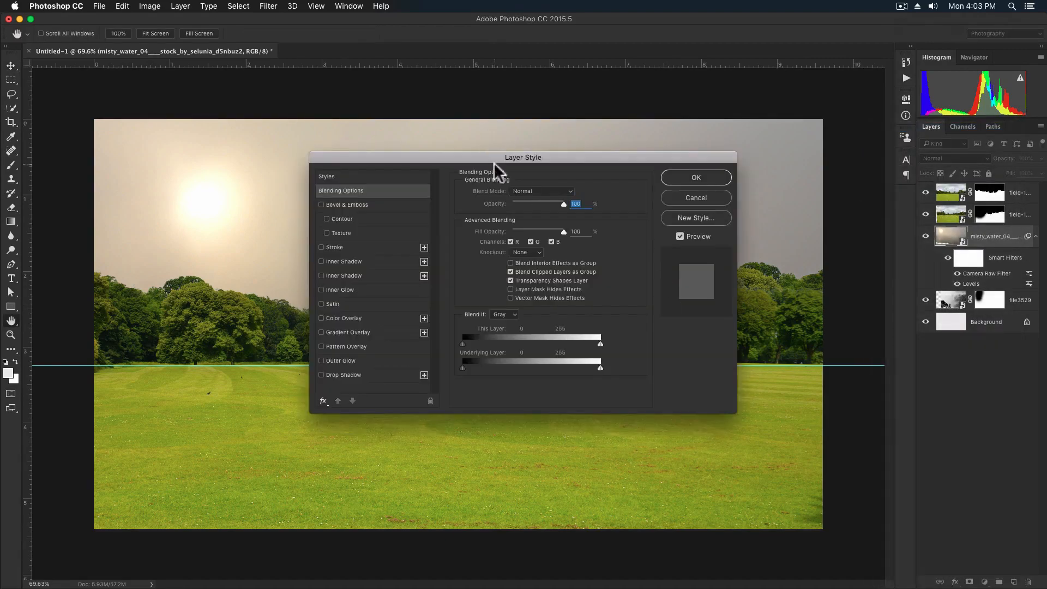
drag(493, 163, 410, 271)
key(alt)
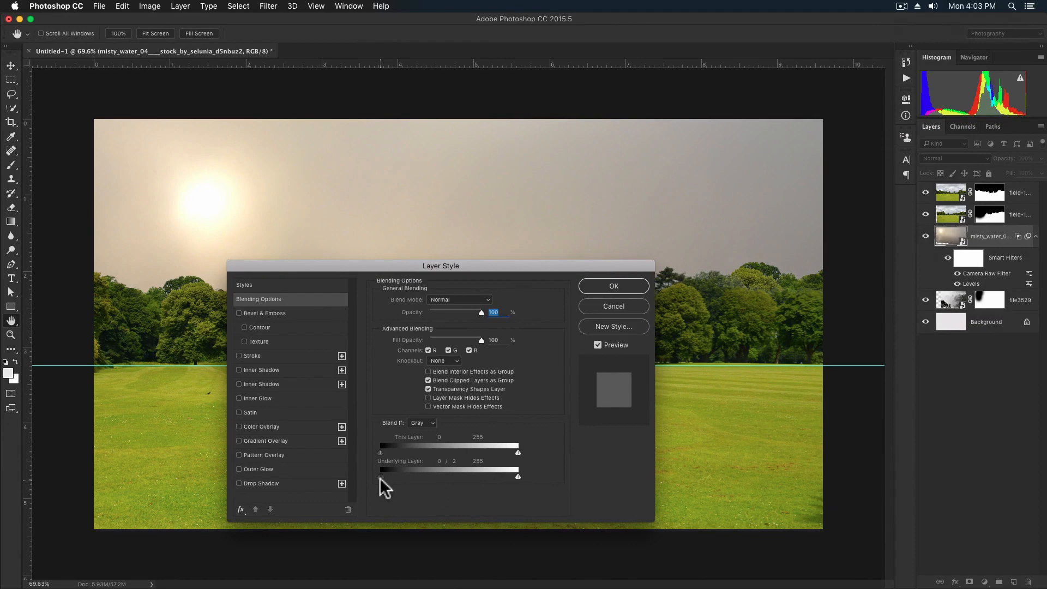
drag(381, 478, 527, 480)
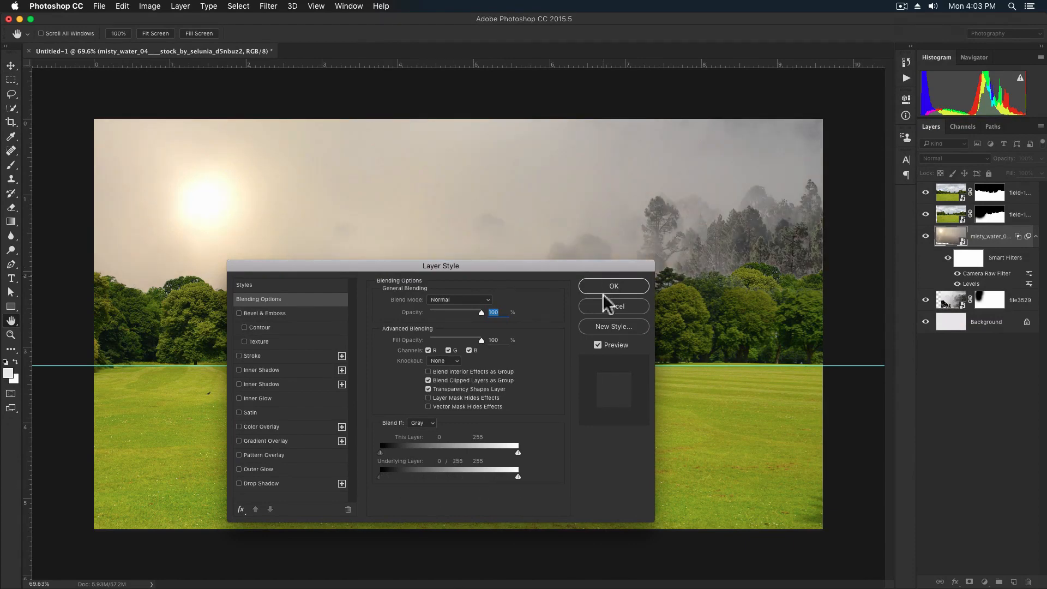
click(622, 286)
scroll(728, 266, up, 2)
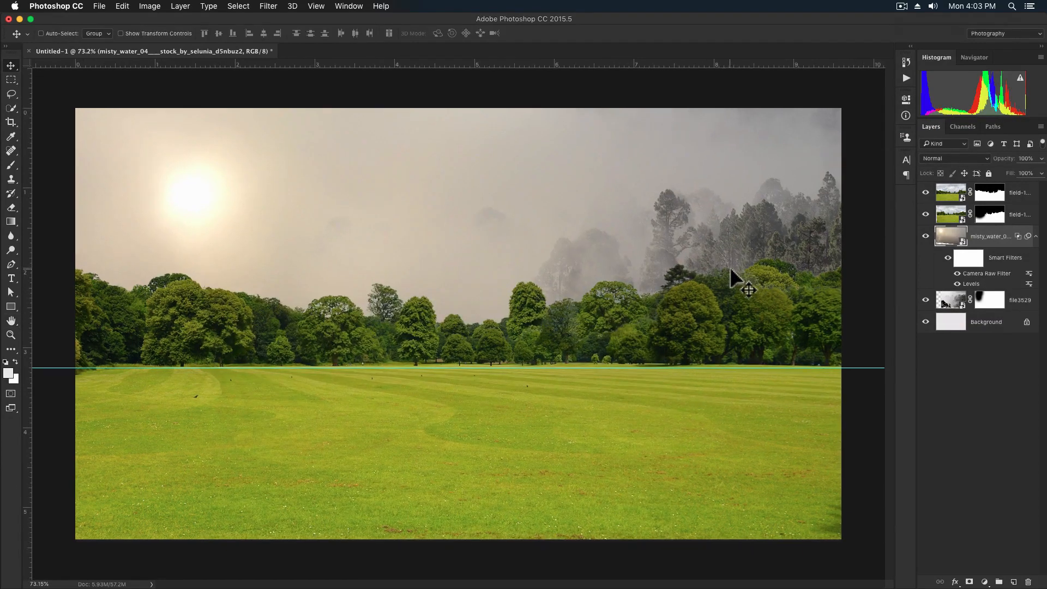
click(1034, 237)
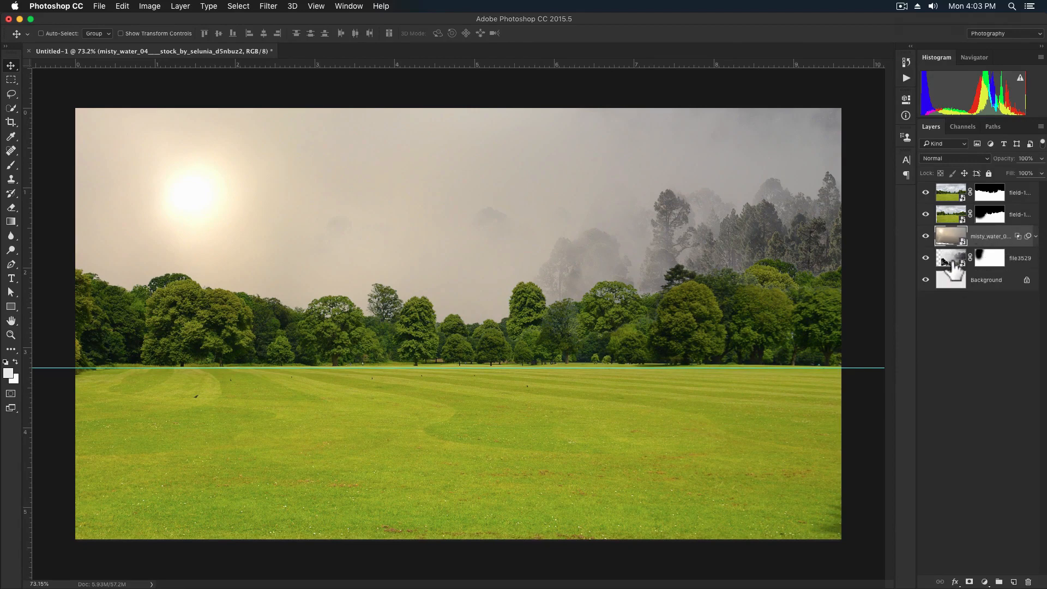
Warm the file3529 forest layer with a Color Balance adjustment on the midtones, using levels +15, 0, -26.
click(953, 260)
key(super+b)
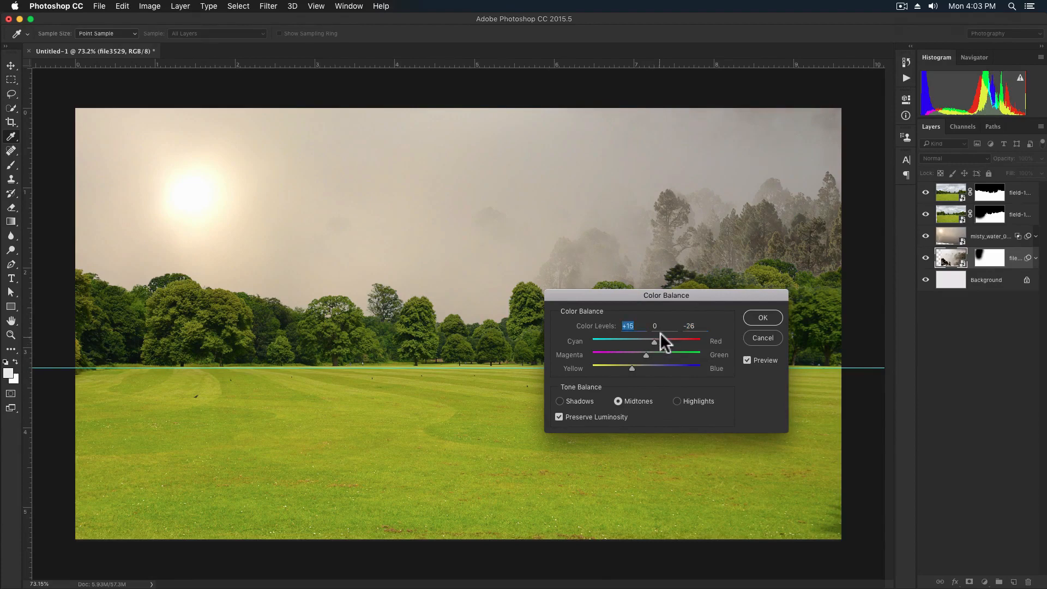
key(Return)
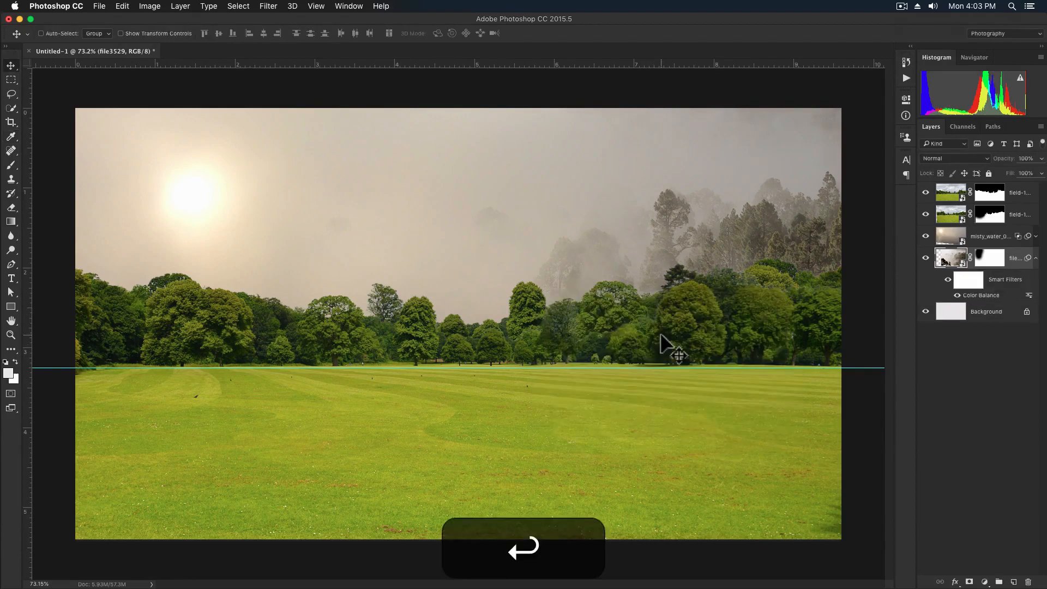
click(1037, 258)
Load the field copy layer's mask as a selection and fade the right-hand treetops on it with black at 20% opacity.
click(996, 221)
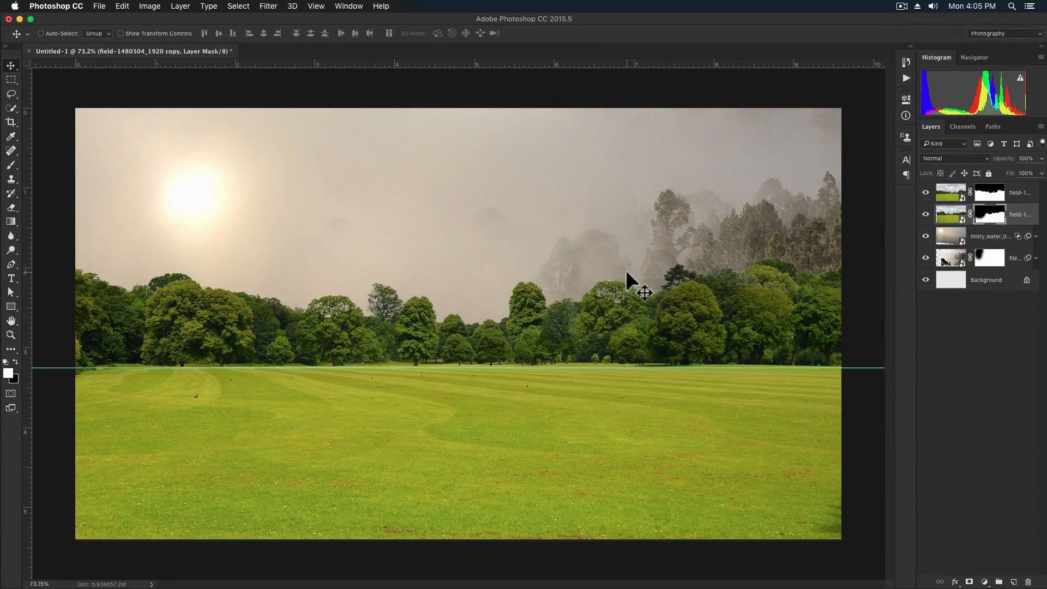
super+click(996, 215)
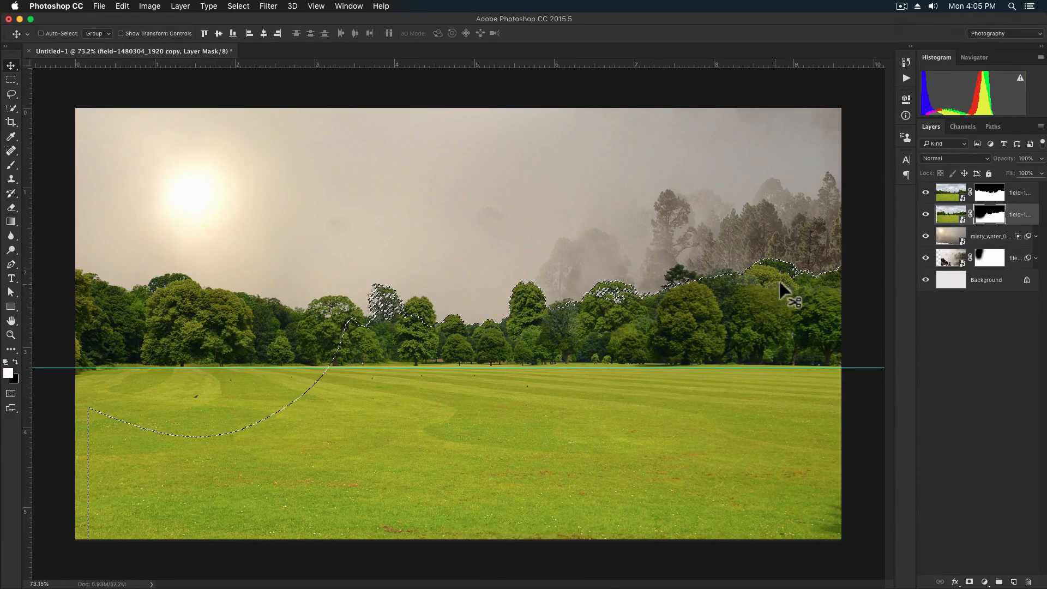
key(b)
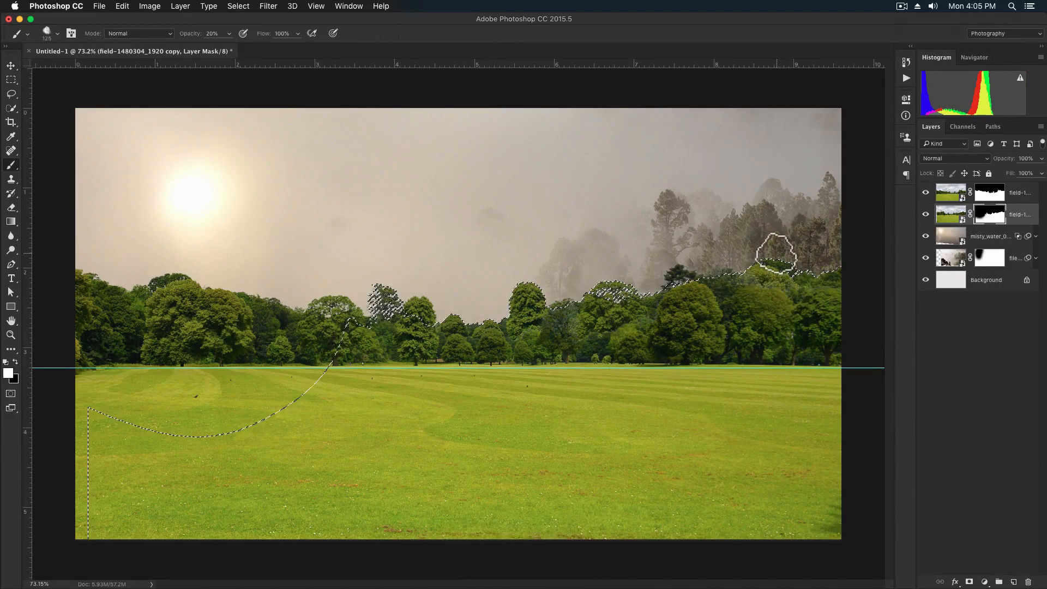
key(x)
key(bracketright)
key(bracketright)
key(bracketright)
key(bracketright)
key(bracketright)
key(bracketright)
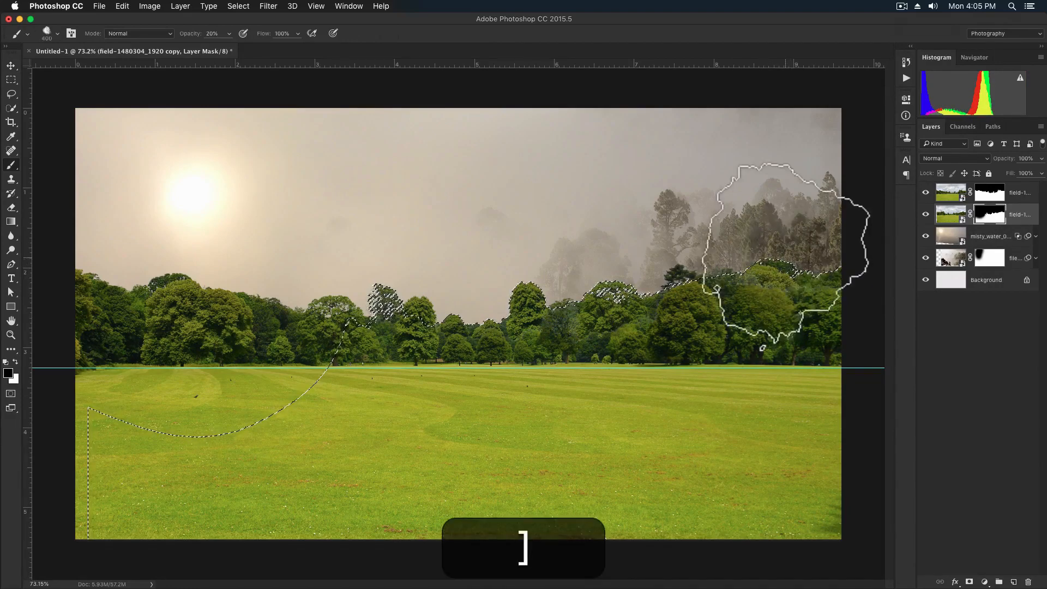
key(bracketleft)
key(bracketleft)
key(bracketleft)
key(bracketright)
key(bracketright)
key(bracketright)
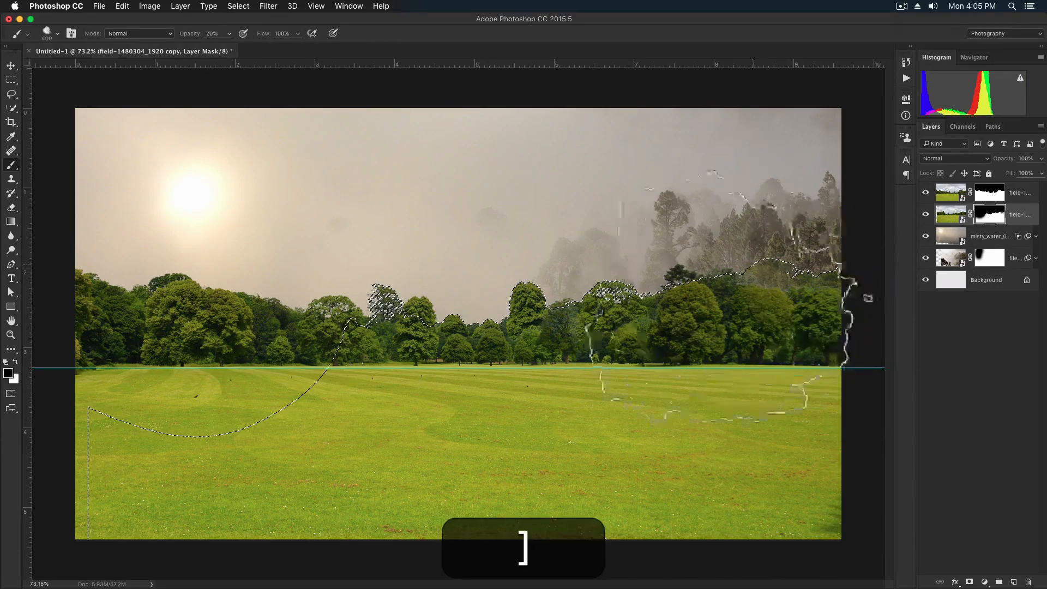
key(bracketleft)
key(bracketleft)
key(bracketleft)
key(bracketright)
key(bracketright)
key(bracketright)
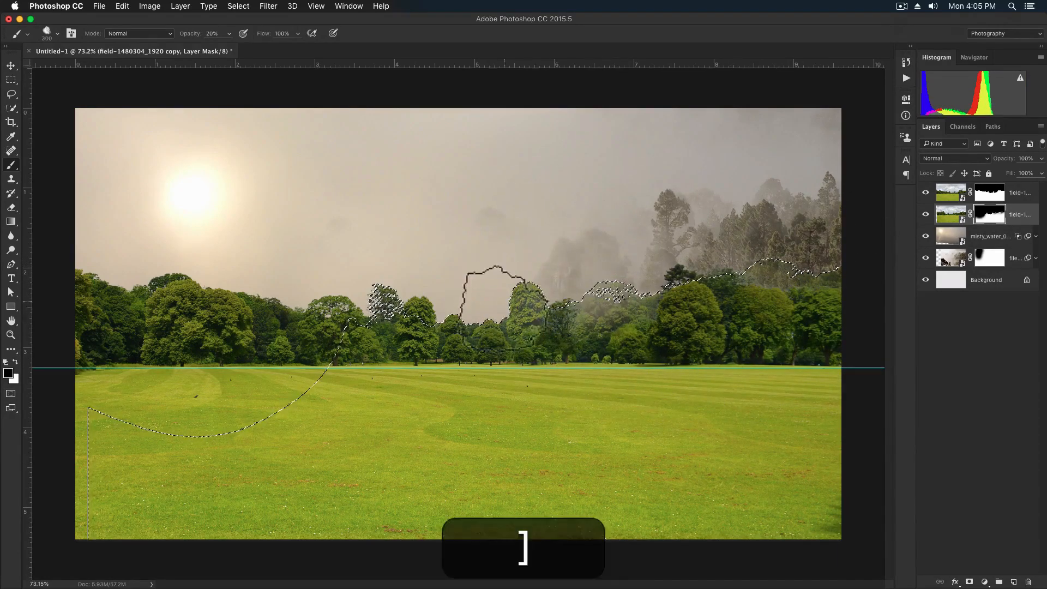
Fade the small trees around the centre on the field copy's mask with a smaller brush, and deselect.
key(bracketleft)
key(bracketleft)
key(bracketleft)
key(bracketleft)
key(bracketleft)
key(bracketleft)
key(bracketleft)
key(bracketleft)
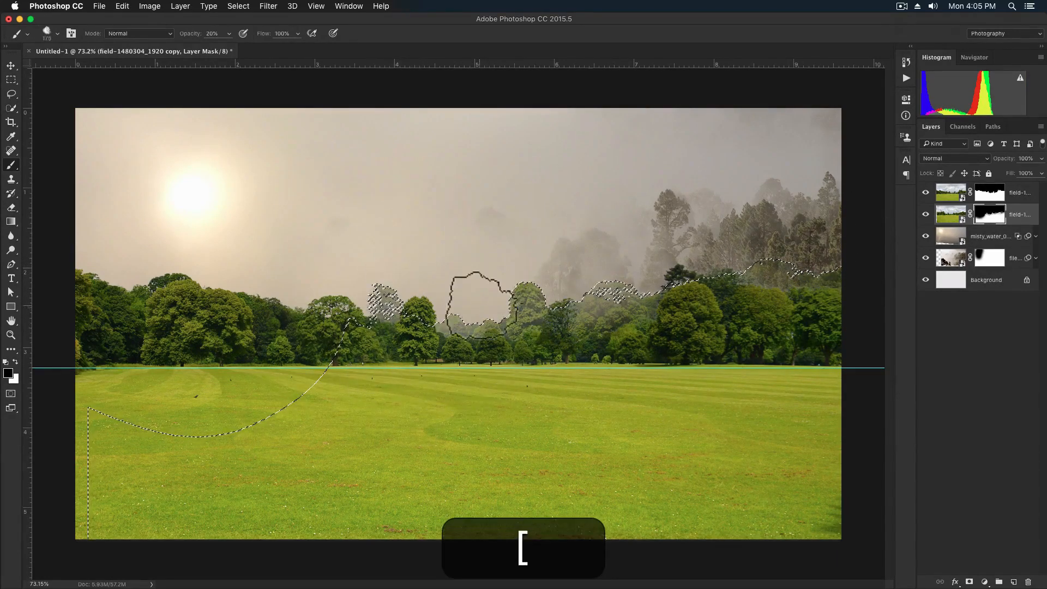
key(bracketright)
key(bracketright)
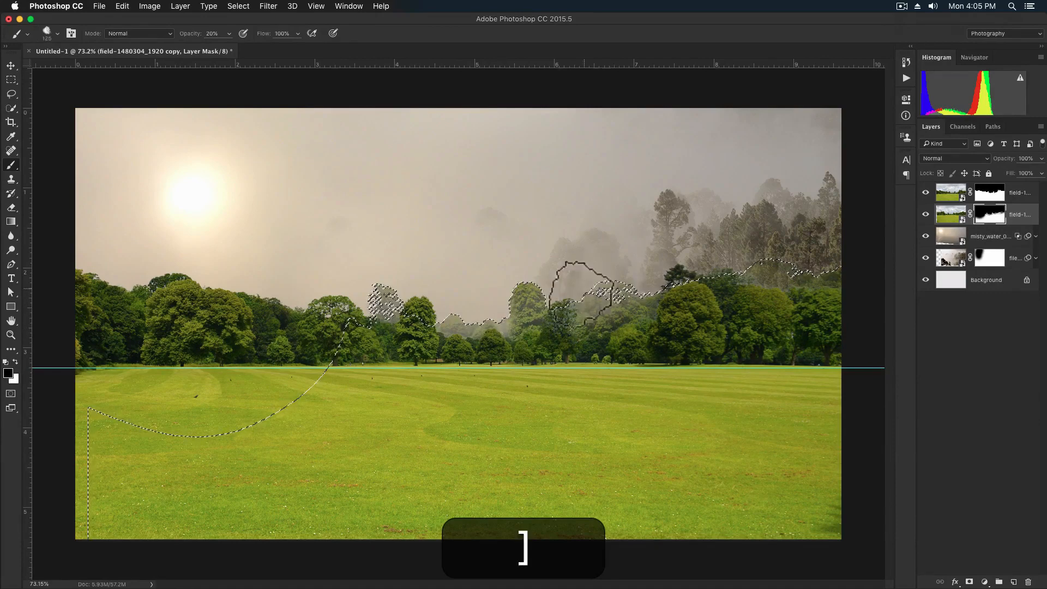
key(ctrl+d)
key(v)
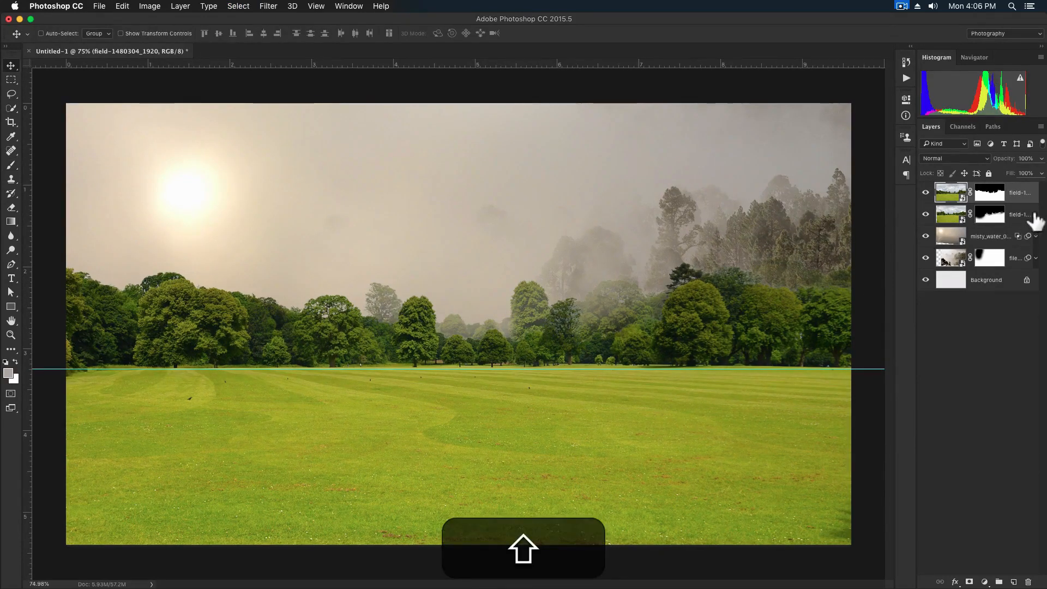
Group the two field layers and add a layer mask to the group.
shift+click(1031, 214)
click(998, 582)
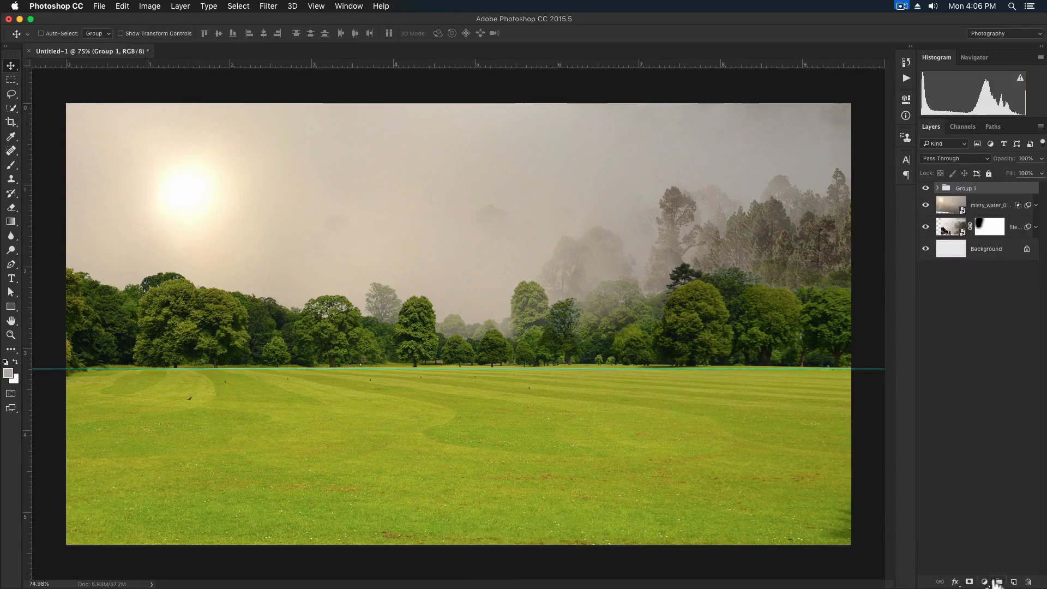
click(971, 581)
Paint black at full opacity on the group mask to hide the treetops in the gap left of centre.
key(b)
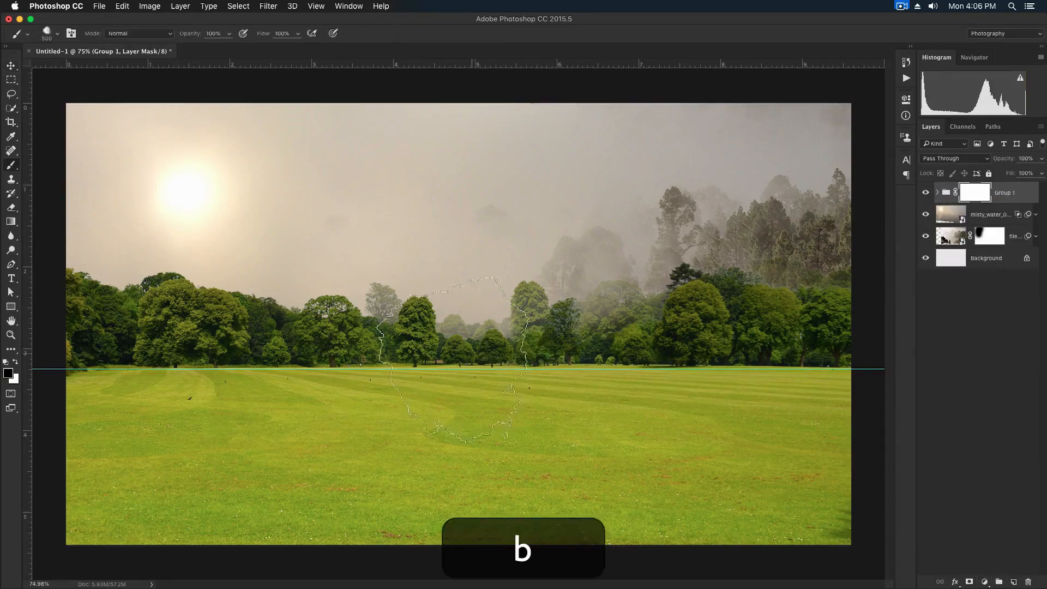
key(bracketleft)
key(bracketleft)
key(bracketleft)
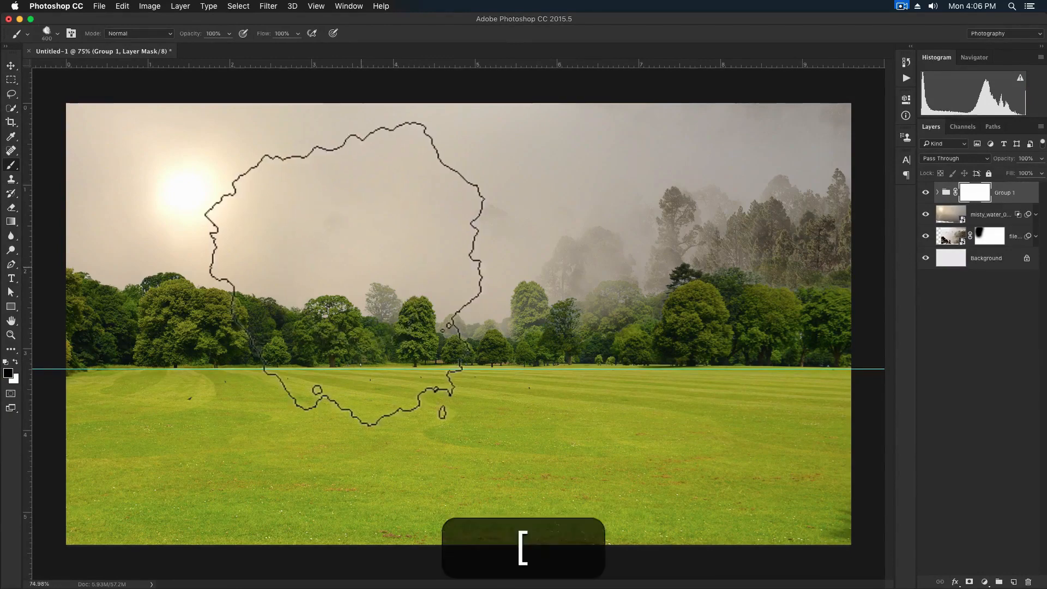
key(bracketleft)
key(bracketleft)
key(bracketleft)
key(bracketleft)
key(bracketleft)
drag(304, 306, 320, 287)
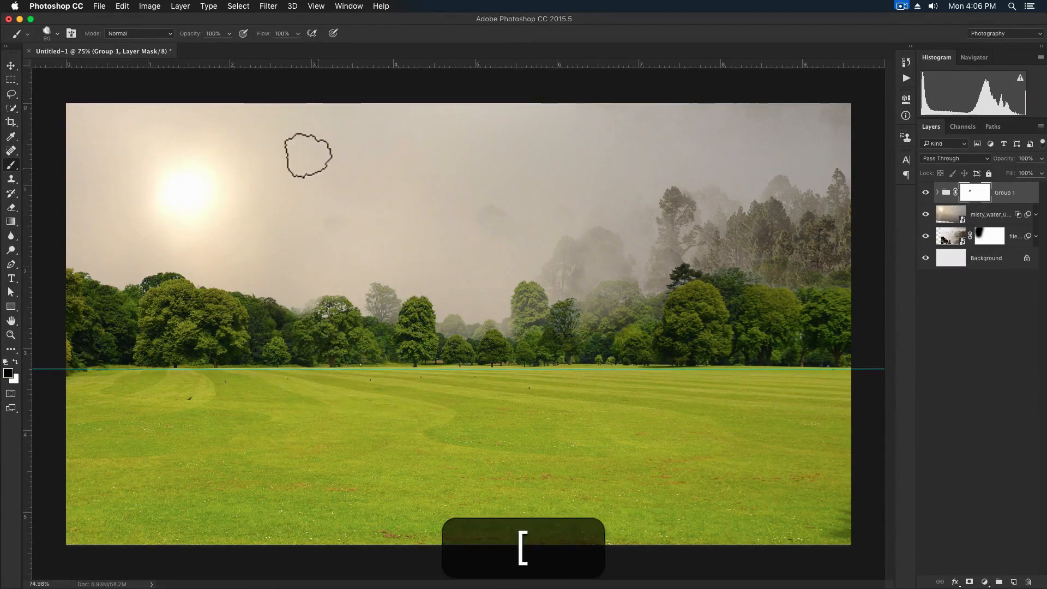
Set the brush opacity to 20% and fade the crown of the round tree left of centre on the group mask.
key(2)
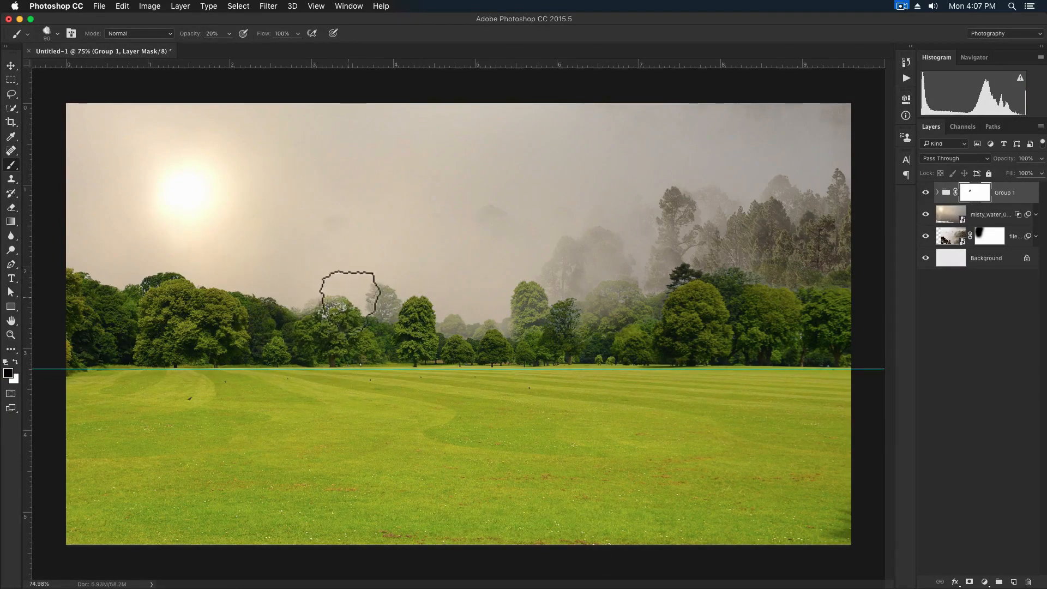
key(bracketright)
key(bracketright)
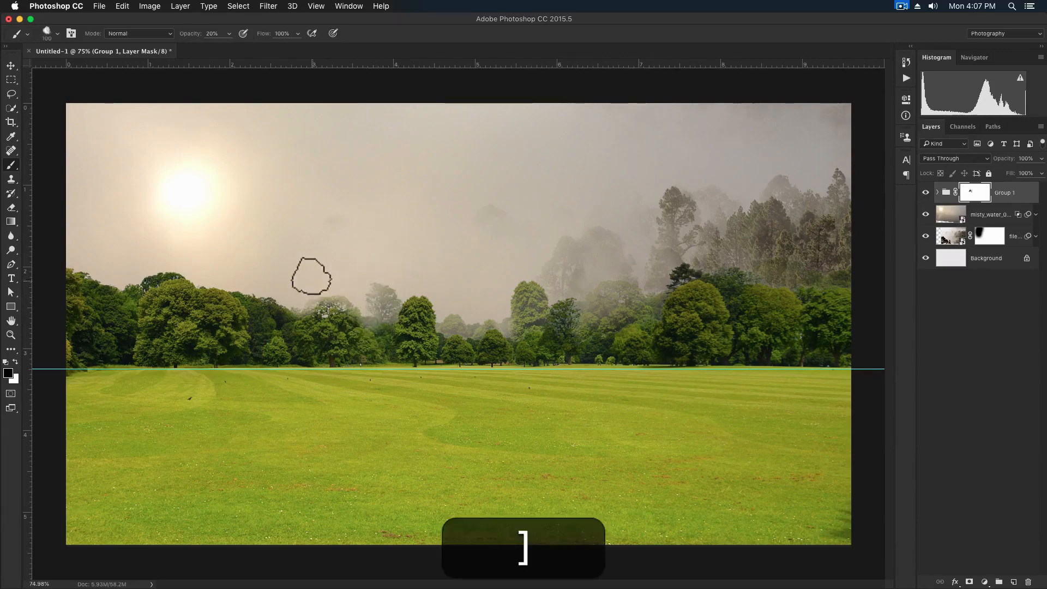
key(bracketright)
key(bracketright)
key(bracketleft)
key(bracketleft)
key(bracketleft)
key(bracketleft)
key(bracketleft)
key(bracketleft)
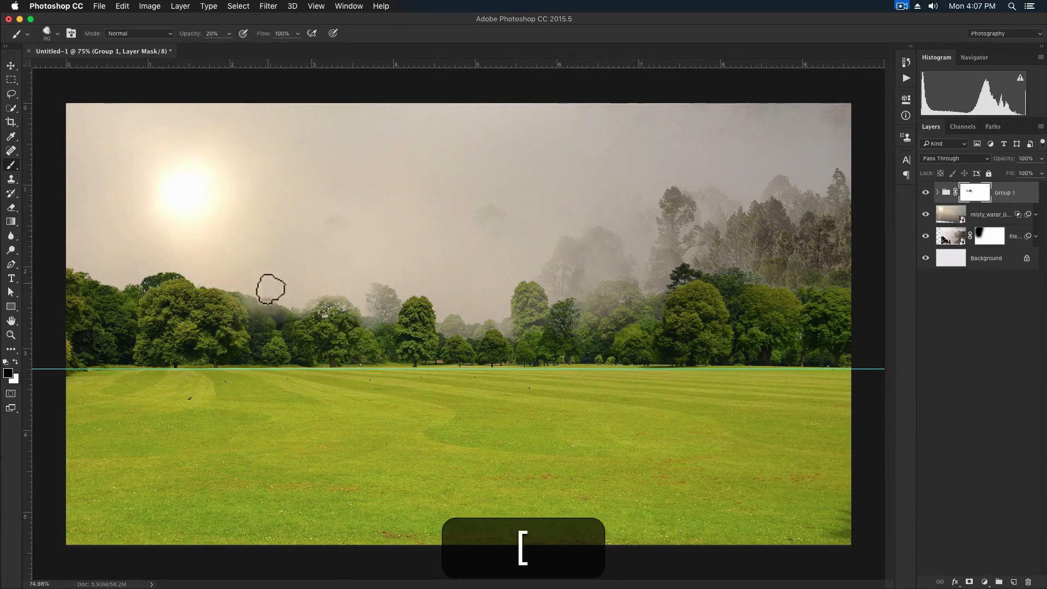
Fade the treetops below the sun and just to its right on the group mask, varying the brush size.
drag(271, 289, 303, 321)
key(bracketright)
key(bracketright)
key(bracketright)
key(bracketright)
key(bracketright)
key(bracketright)
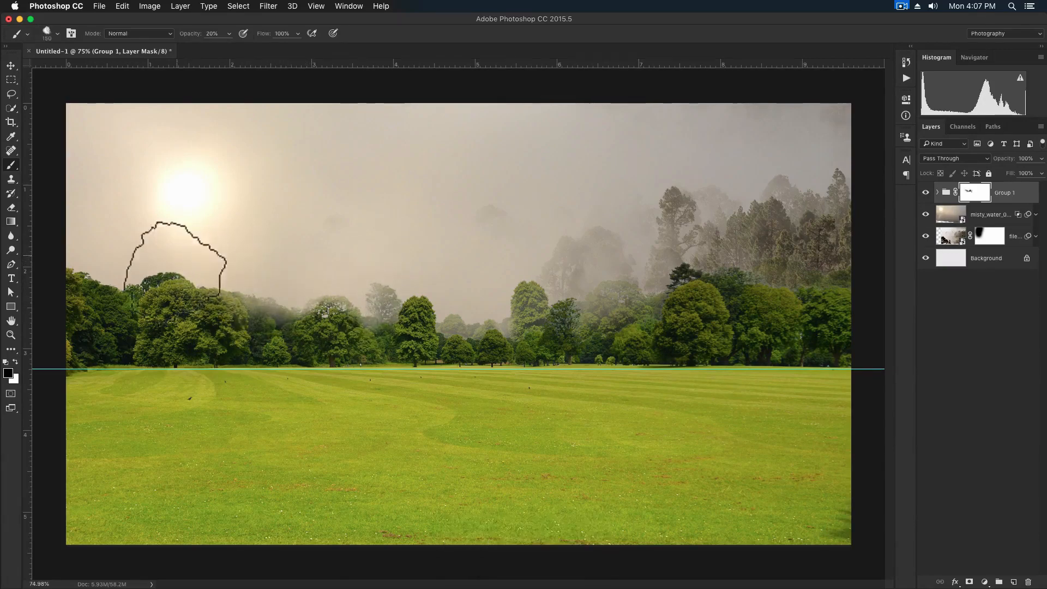
key(bracketleft)
key(bracketleft)
key(bracketleft)
key(bracketleft)
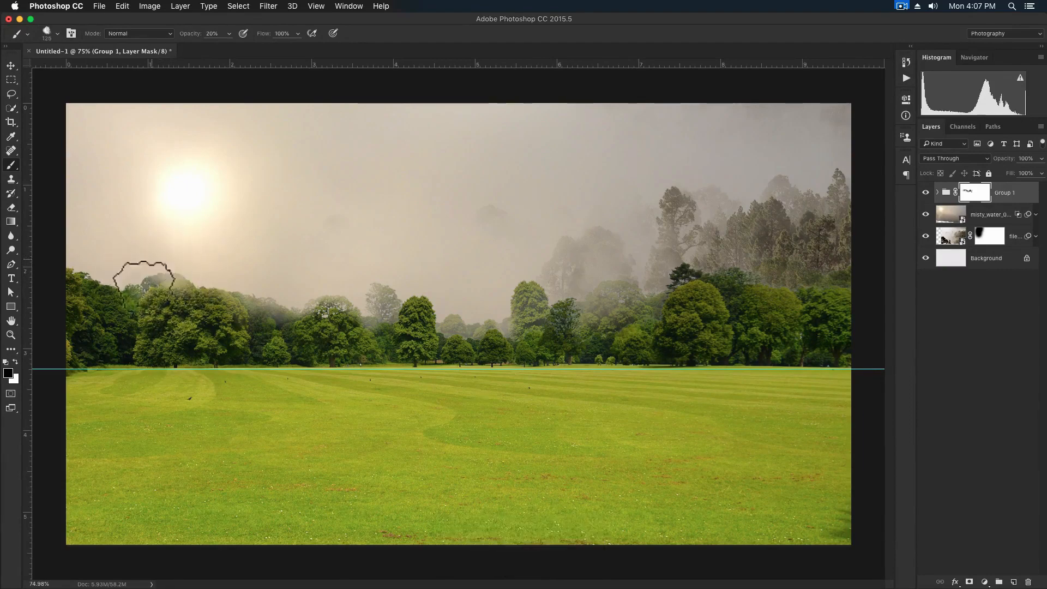
Fade the treetops at the far-left edge of the image on the group mask with a larger brush.
key(bracketright)
key(bracketright)
key(bracketright)
key(bracketright)
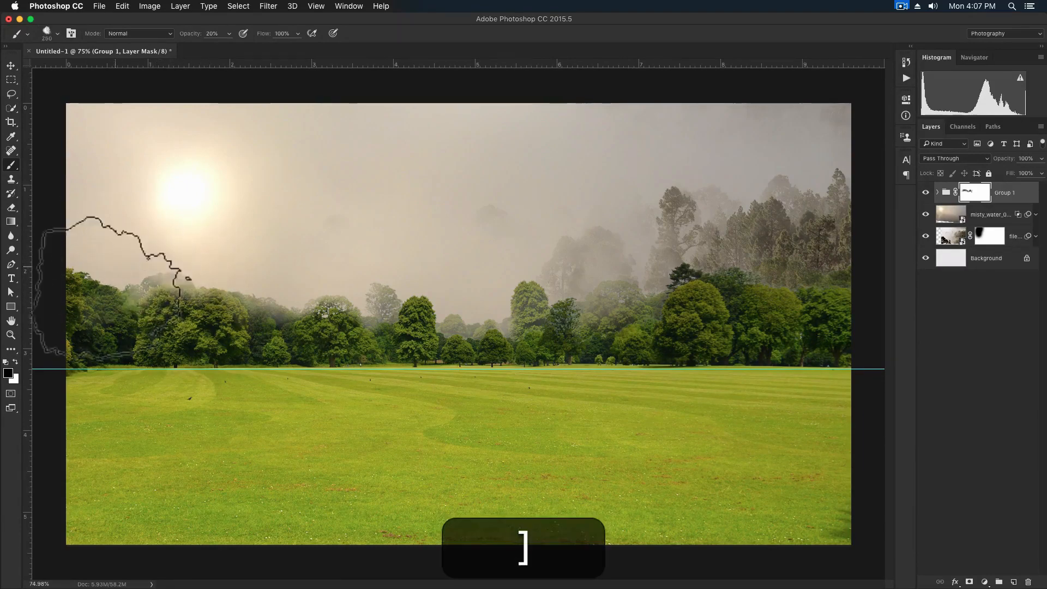
key(bracketleft)
key(bracketleft)
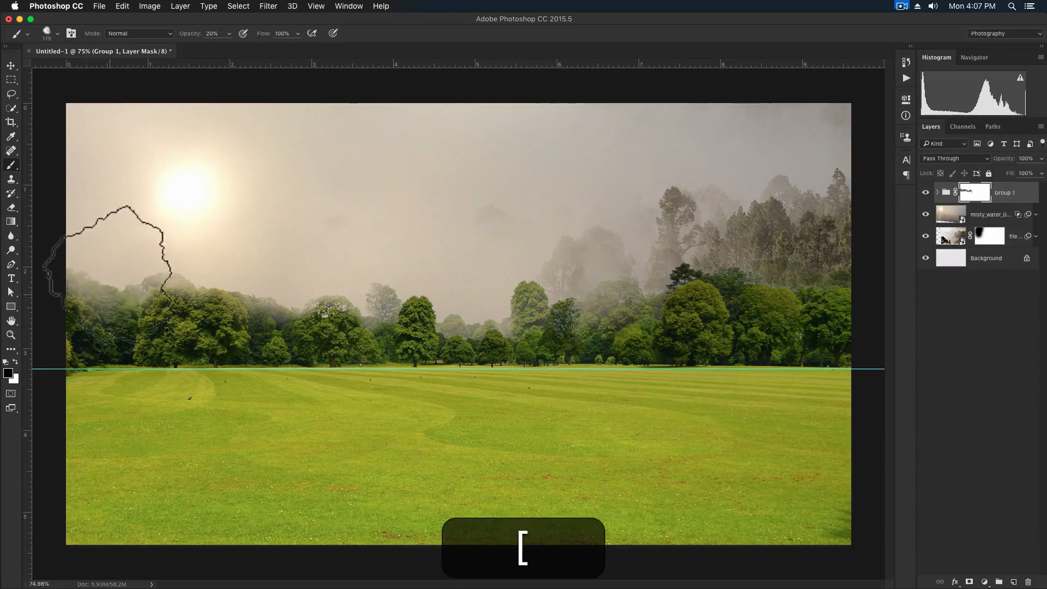
key(bracketright)
key(bracketleft)
key(bracketleft)
key(bracketleft)
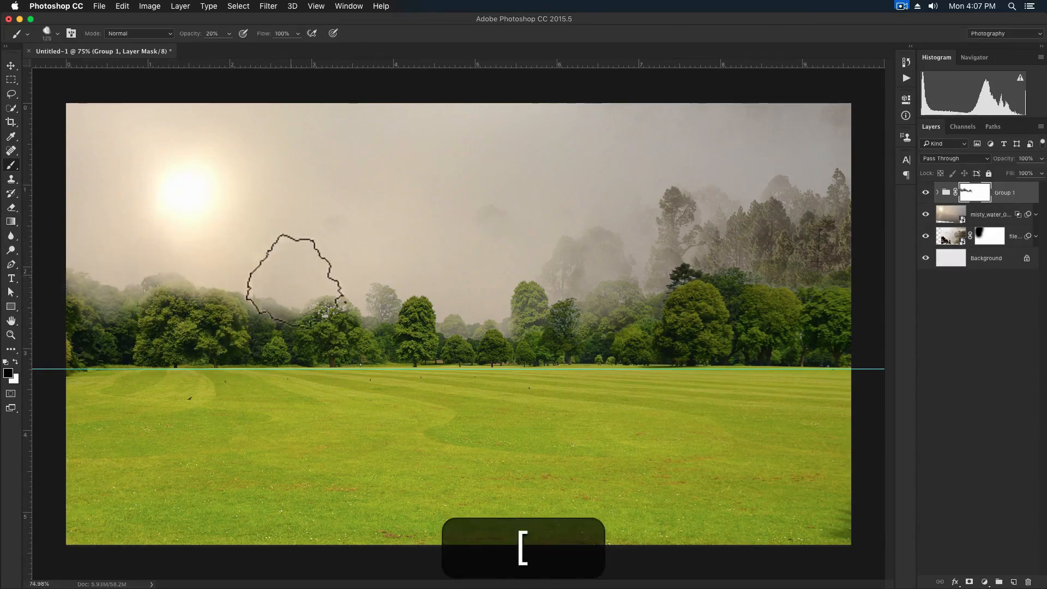
Soften the tall tree just left of centre on the group mask with a small brush at 20% opacity.
key(bracketleft)
key(bracketleft)
key(bracketleft)
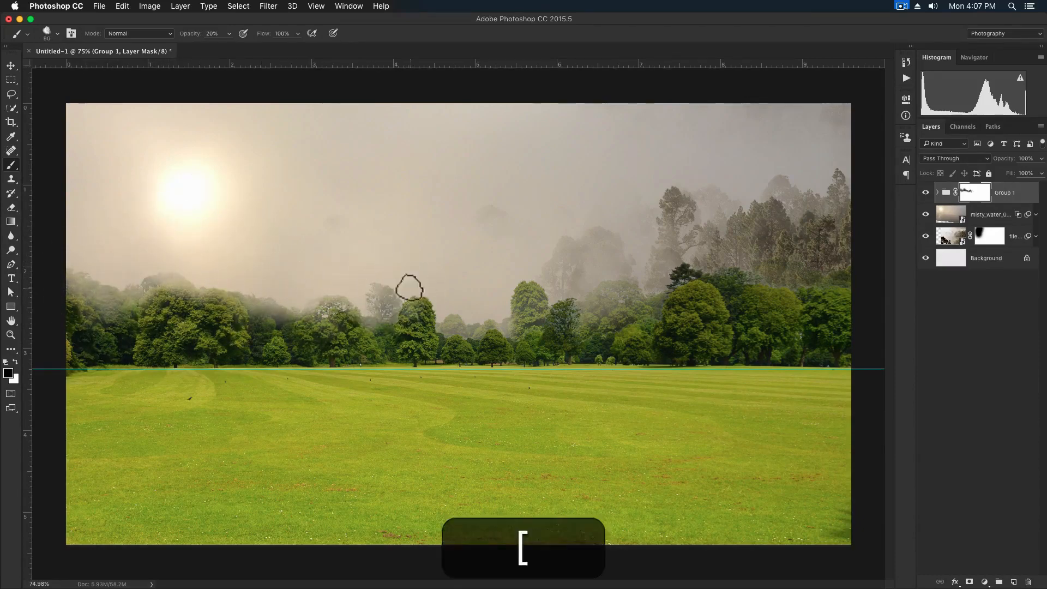
key(bracketright)
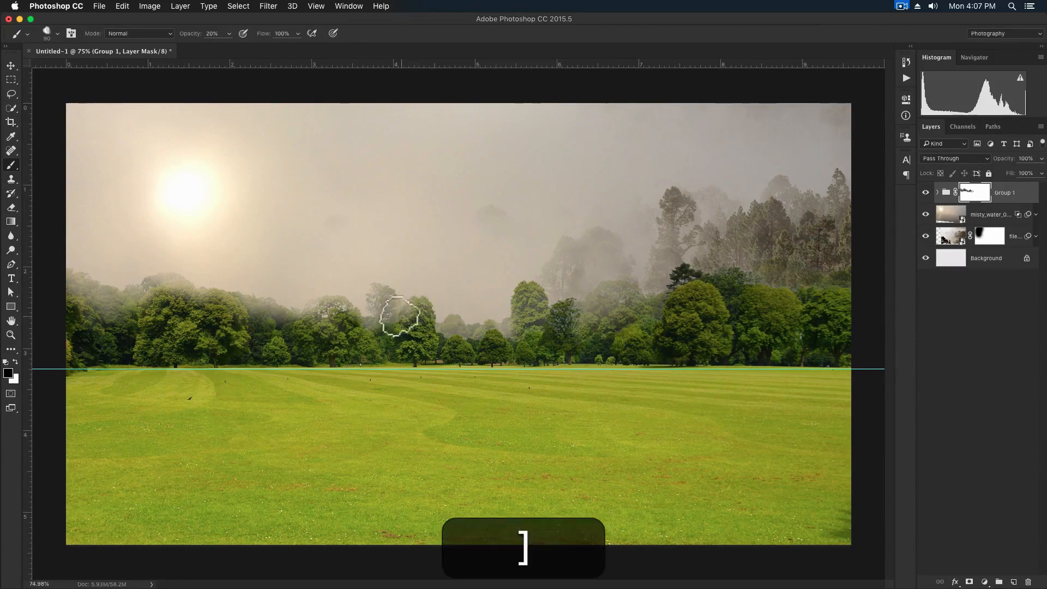
key(bracketleft)
key(bracketleft)
key(bracketright)
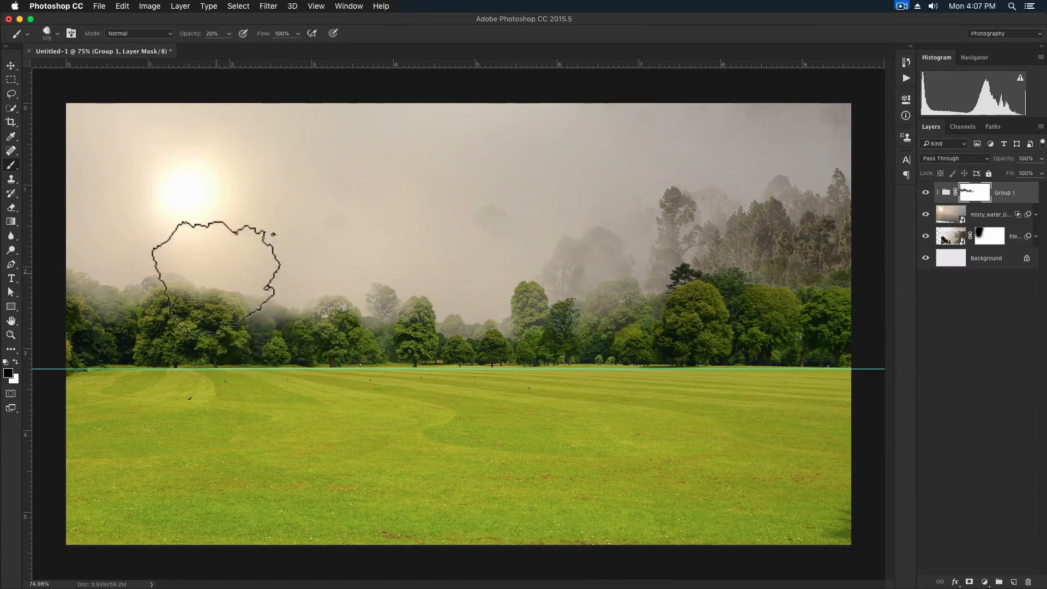
Blend more mist over the left-hand treetops beneath the sun on the group mask with a large brush.
key(bracketleft)
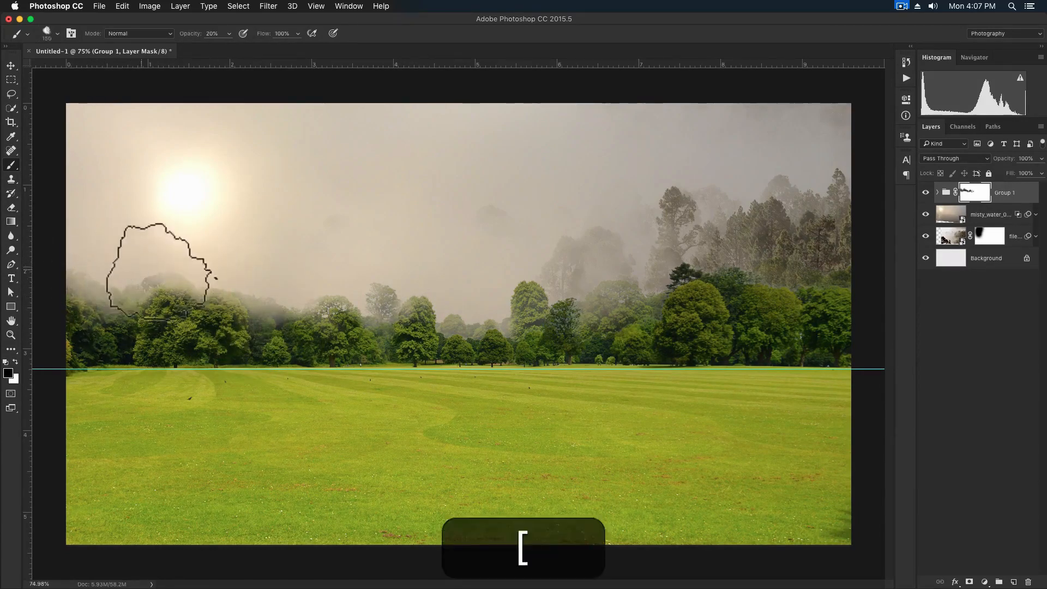
key(bracketright)
key(bracketright)
key(bracketright)
key(bracketright)
key(bracketright)
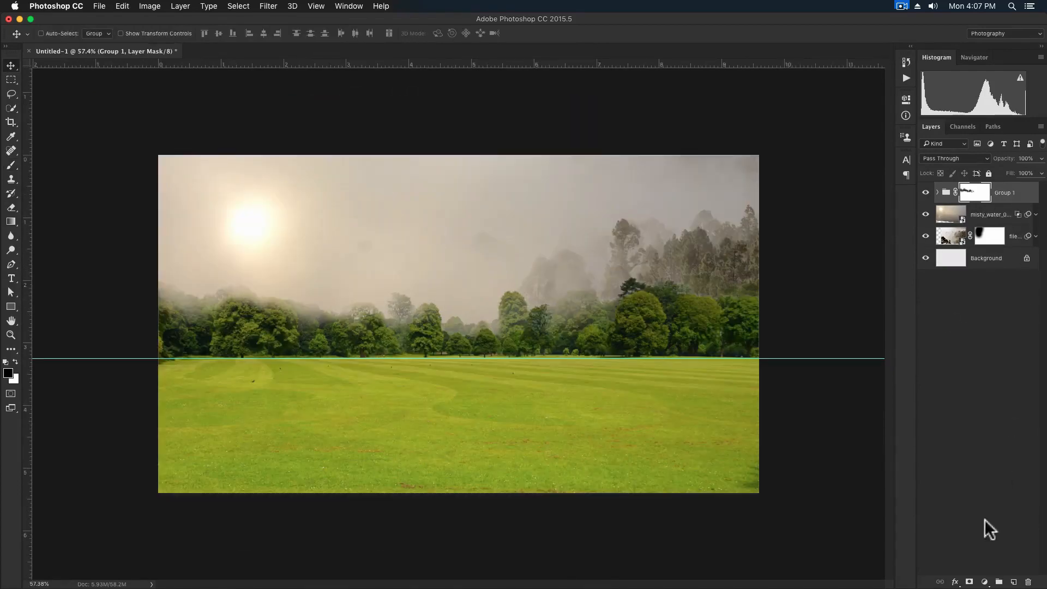
Add a Hue/Saturation adjustment clipped to Group 1 with saturation -46 and hue -10.
click(985, 581)
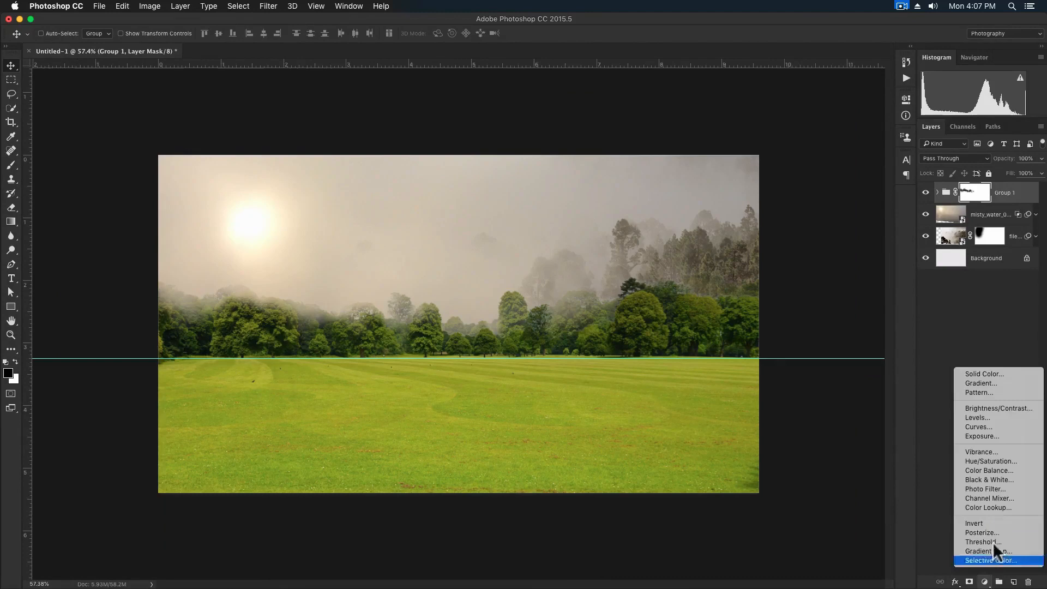
click(1003, 463)
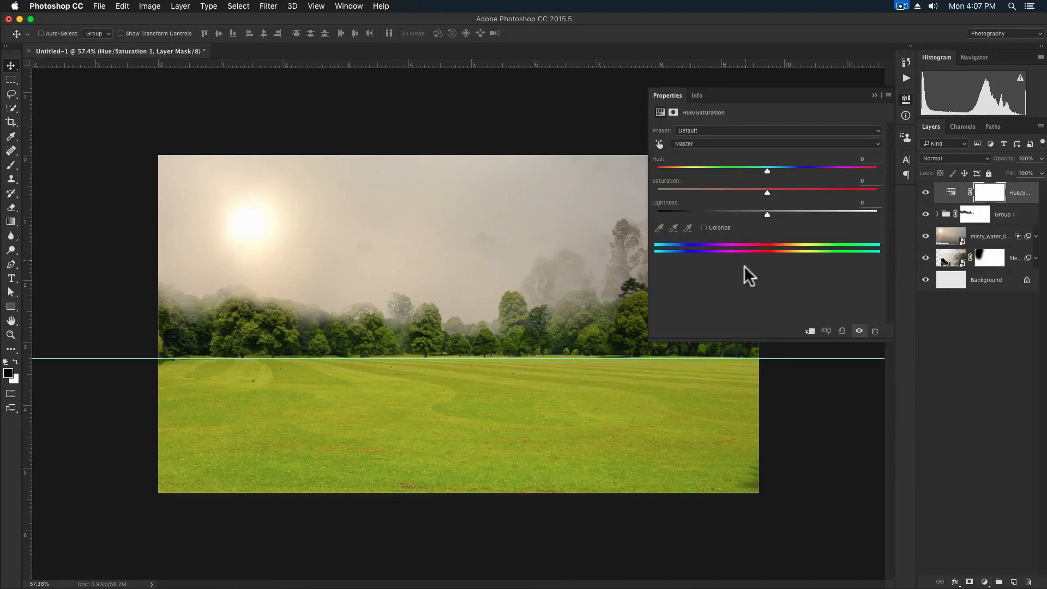
click(810, 331)
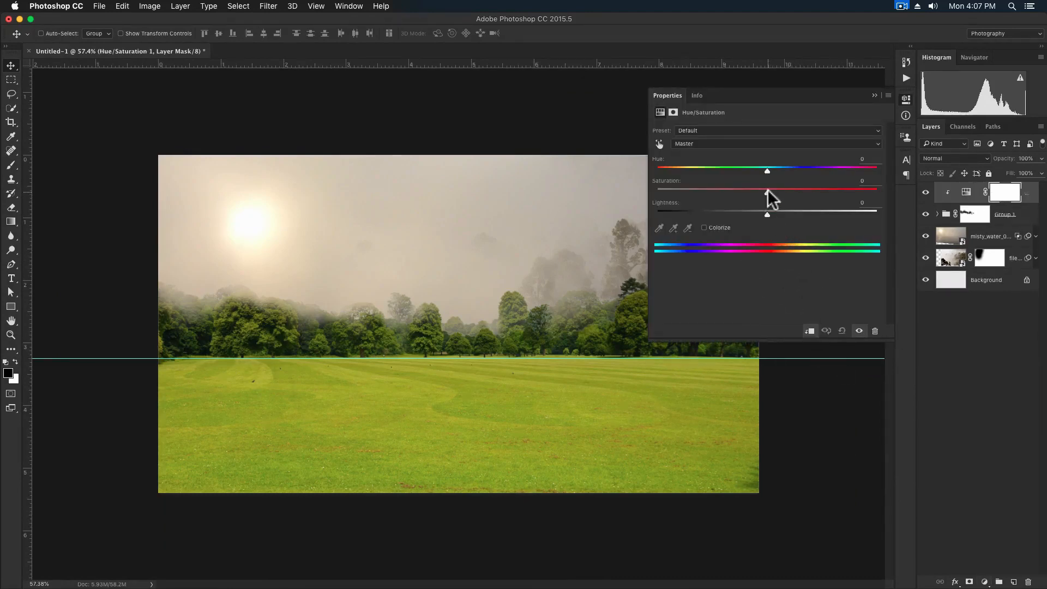
drag(768, 189, 748, 187)
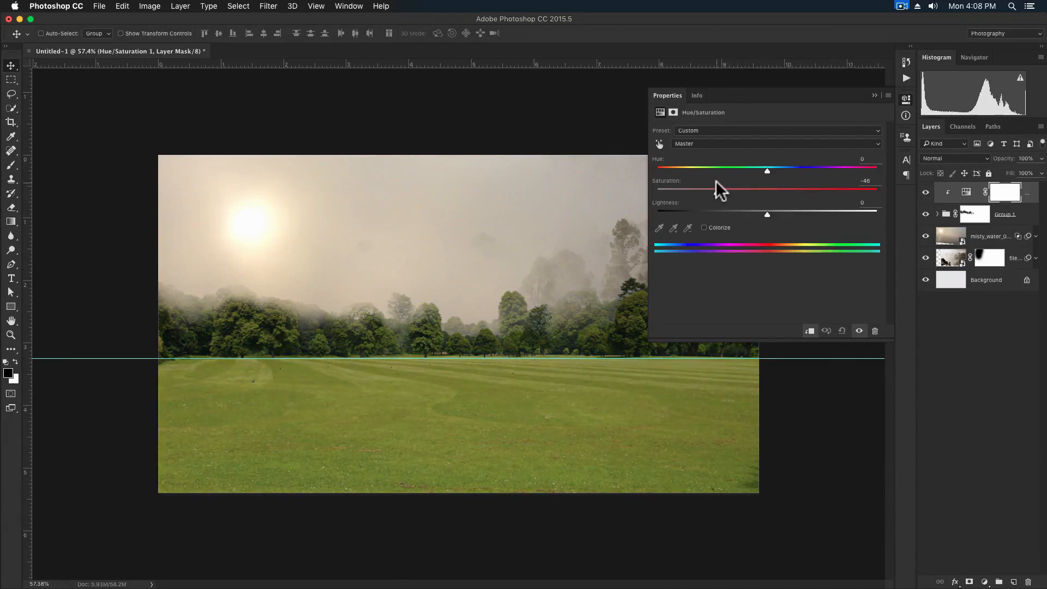
drag(767, 170, 754, 169)
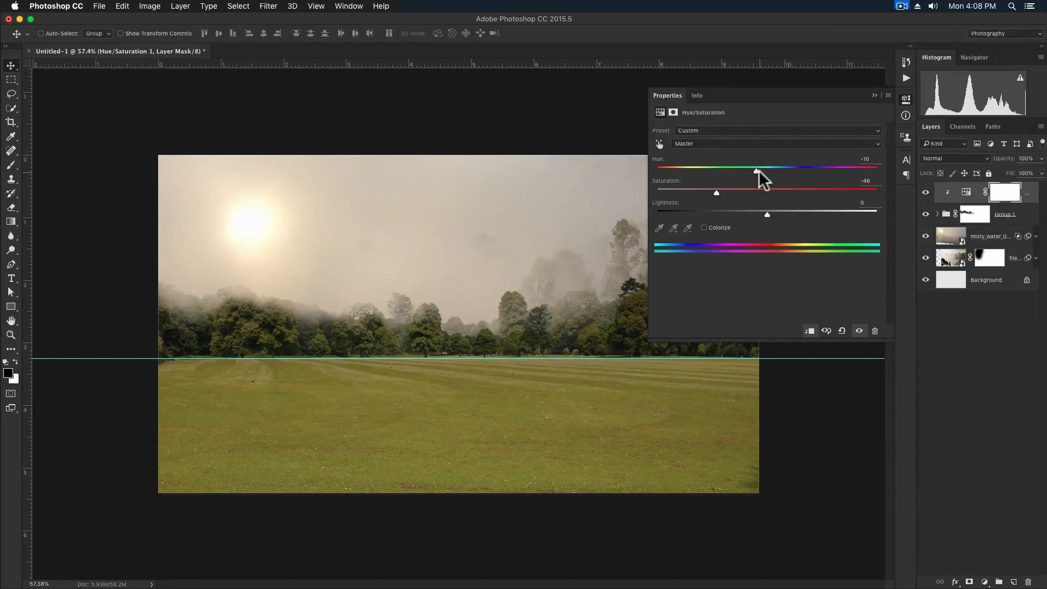
click(875, 95)
Blend light mist into the right-hand trees on the Group 1 mask with a brush at 20% opacity.
scroll(608, 269, up, 1)
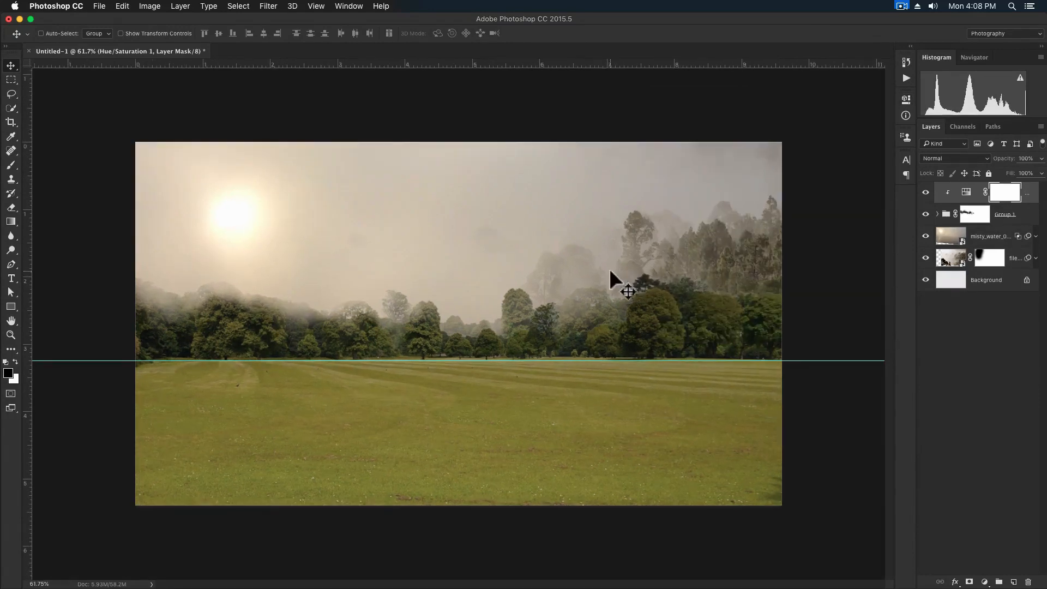
click(976, 214)
key(b)
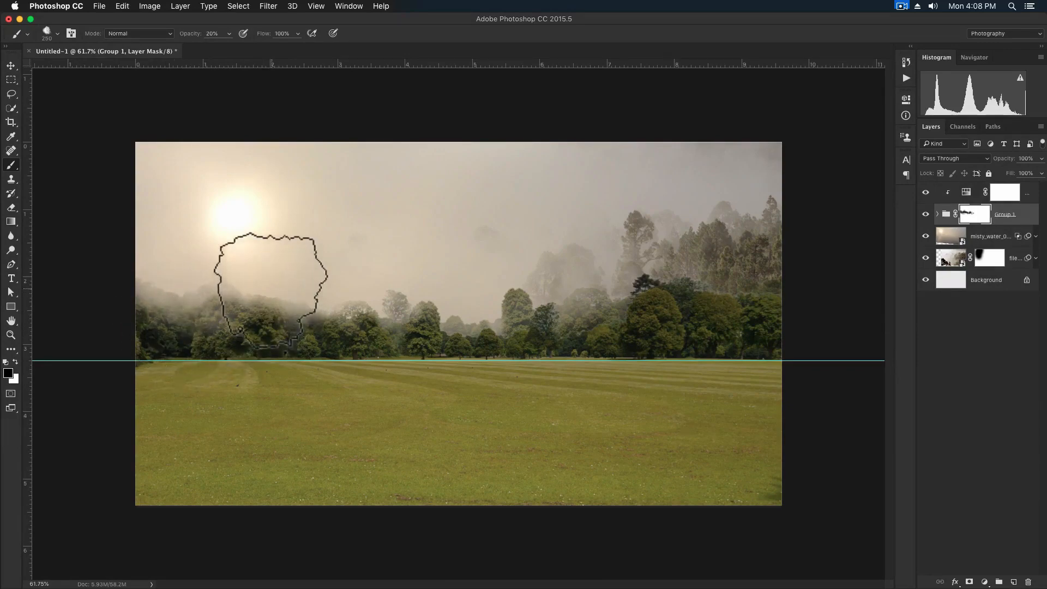
scroll(676, 207, up, 1)
scroll(670, 209, up, 2)
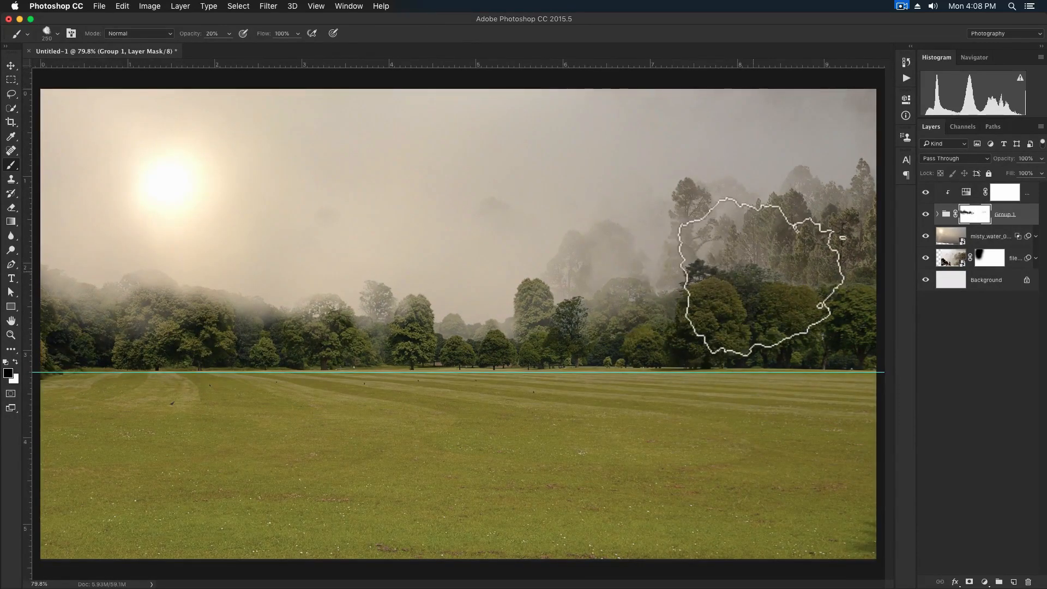
key(v)
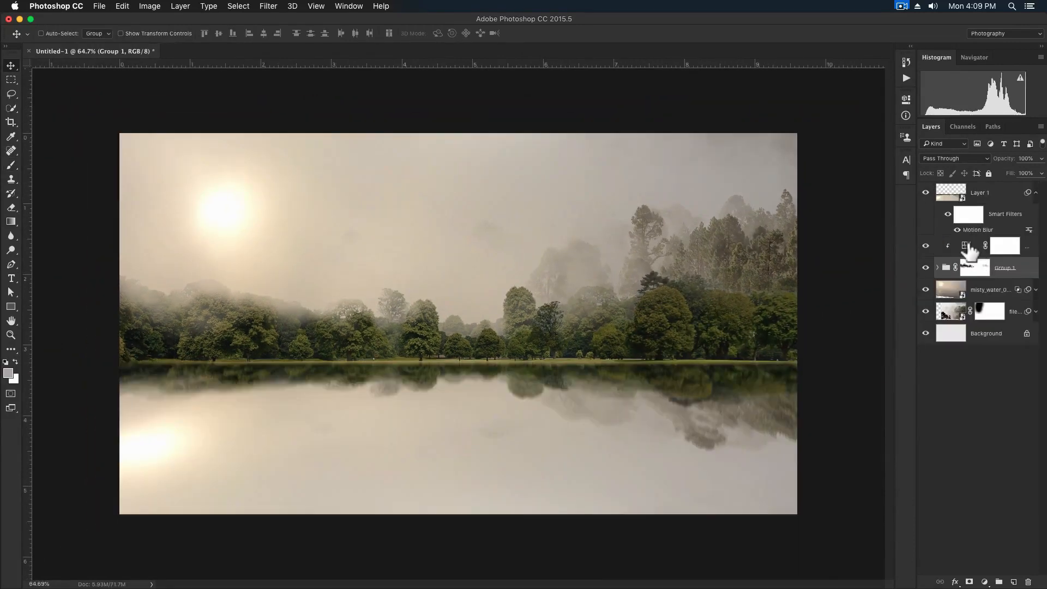
Try a lightness of +12 in the Hue/Saturation adjustment clipped to Group 1.
double_click(967, 246)
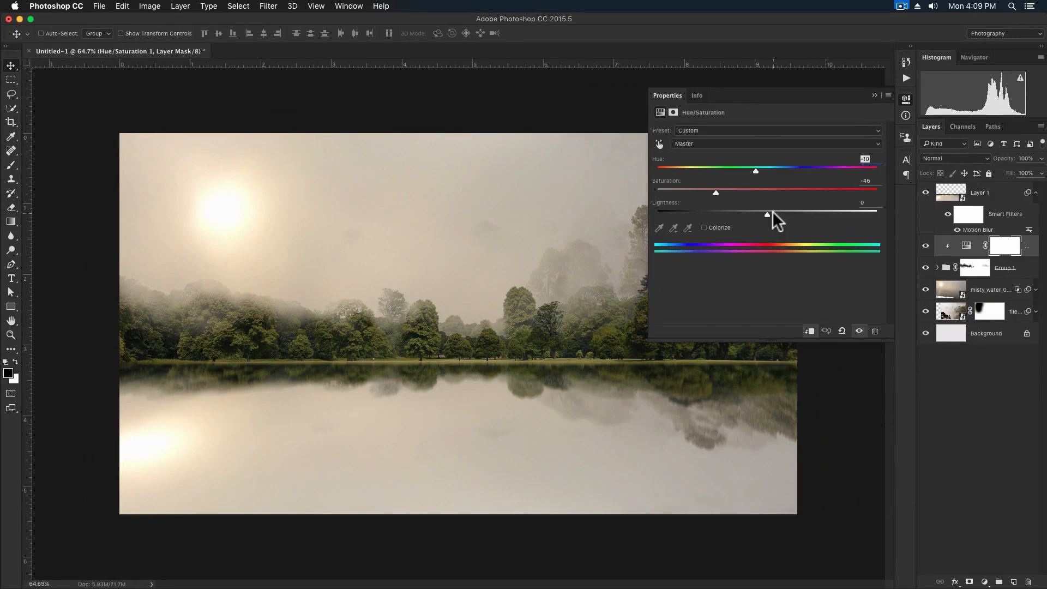
drag(772, 212, 779, 210)
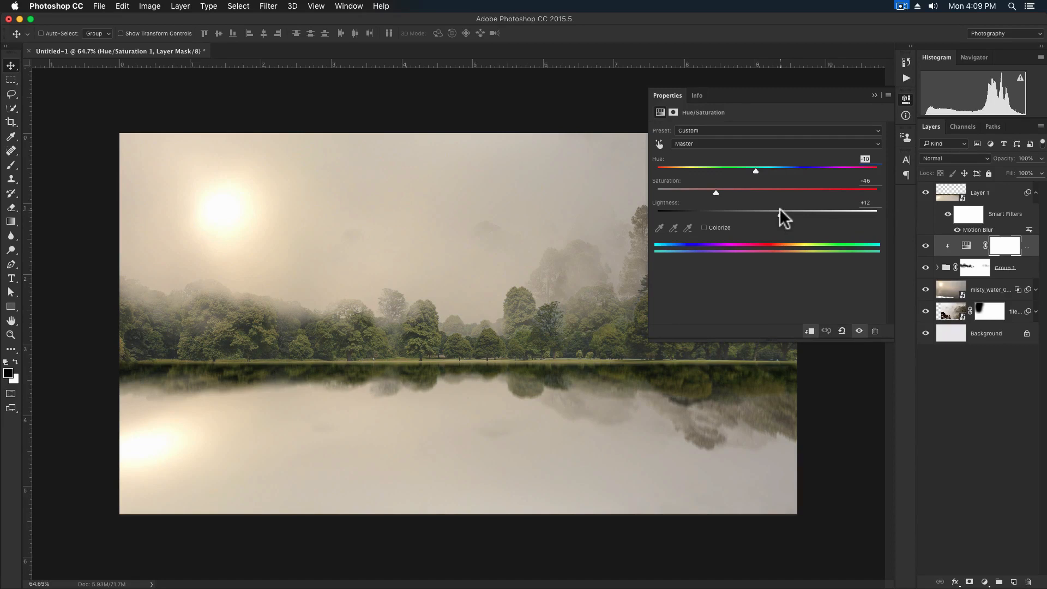
click(875, 95)
Remove the old reflection layer and set the lightness of Group 1's Hue/Saturation adjustment to +13.
key(BackSpace)
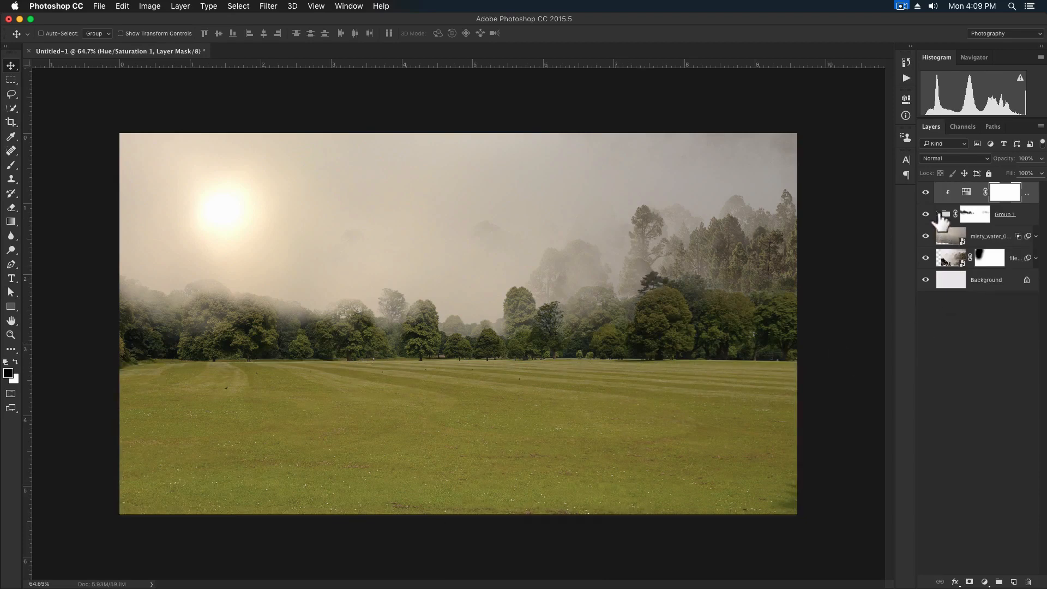
double_click(965, 195)
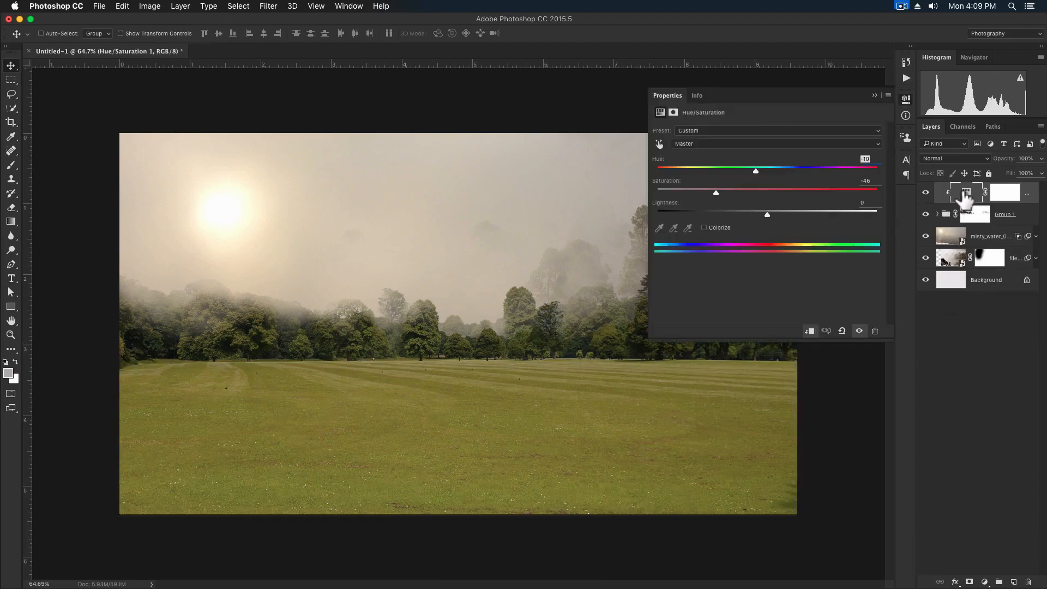
drag(772, 211, 780, 208)
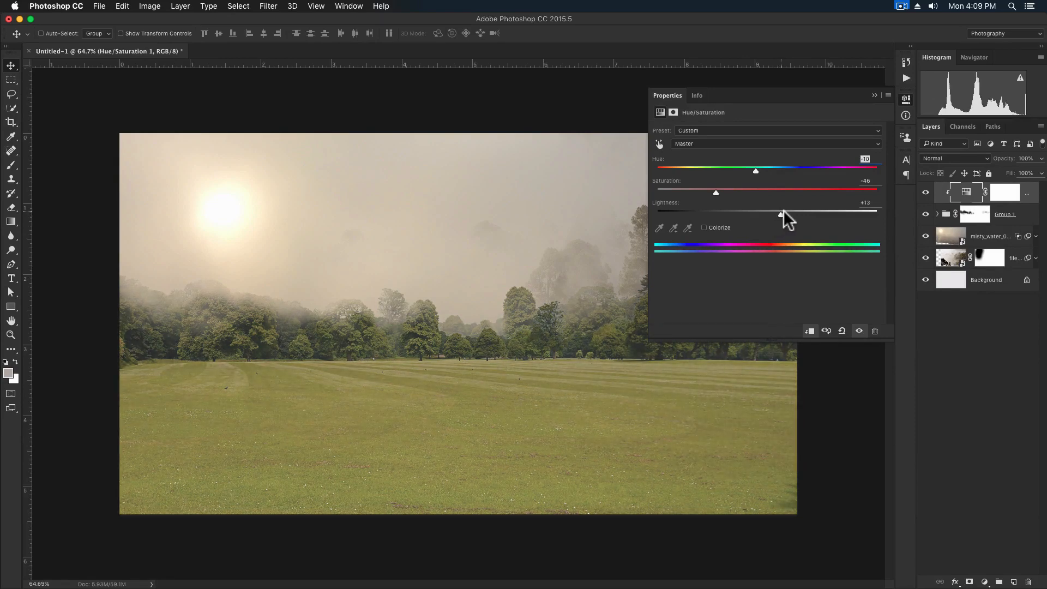
click(875, 95)
Select everything above the field's horizon, copy it merged and paste it as a new layer.
key(m)
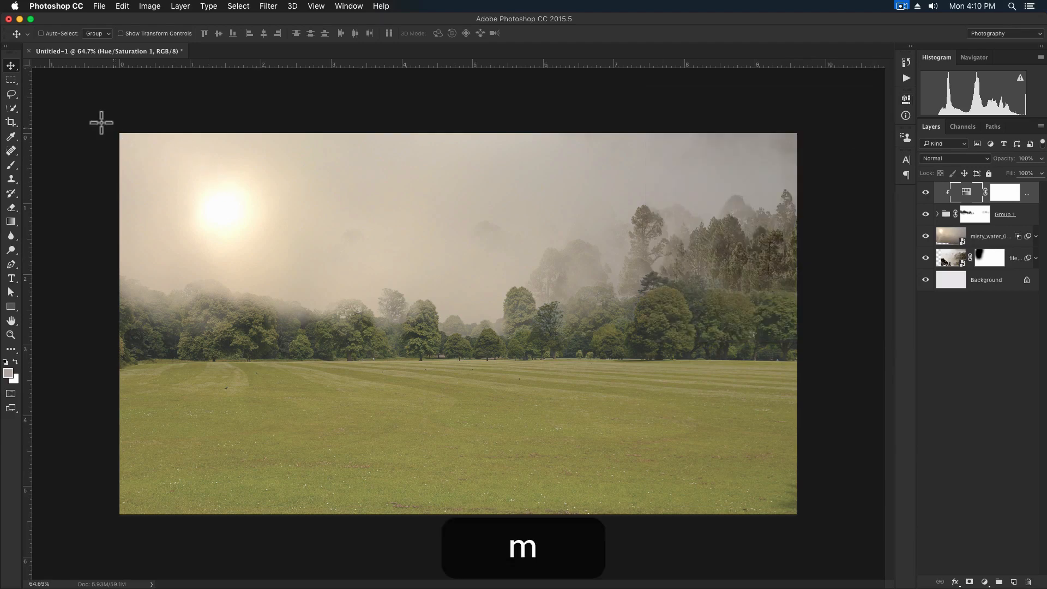
drag(104, 118, 855, 362)
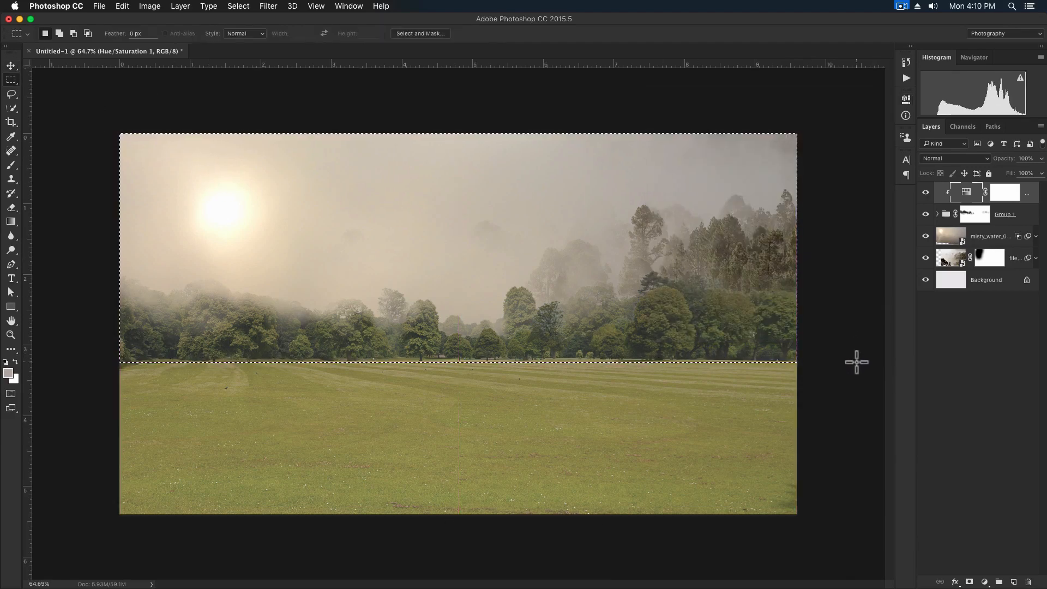
click(123, 6)
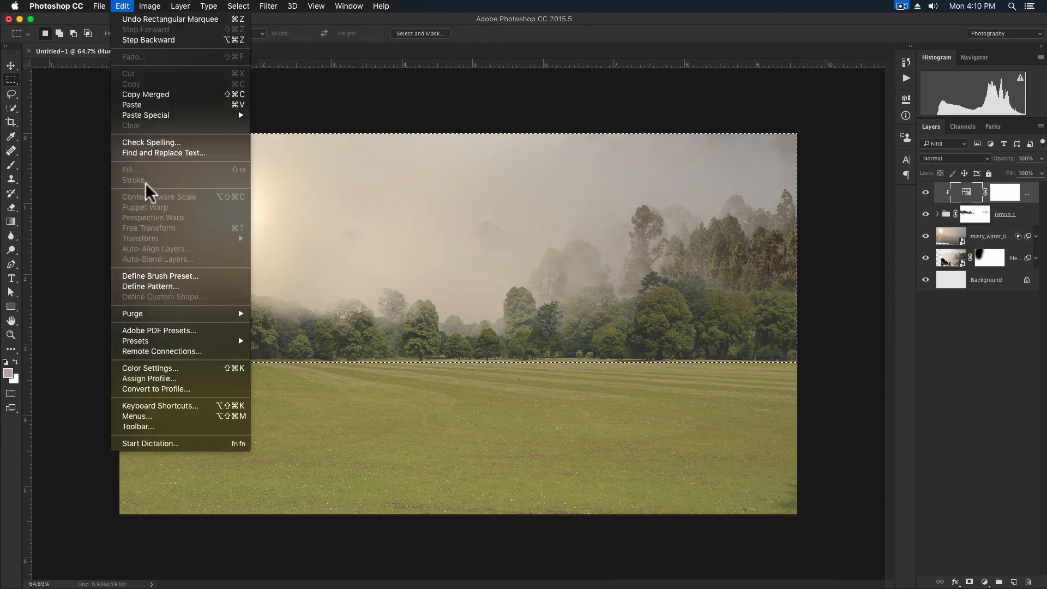
click(156, 94)
click(125, 7)
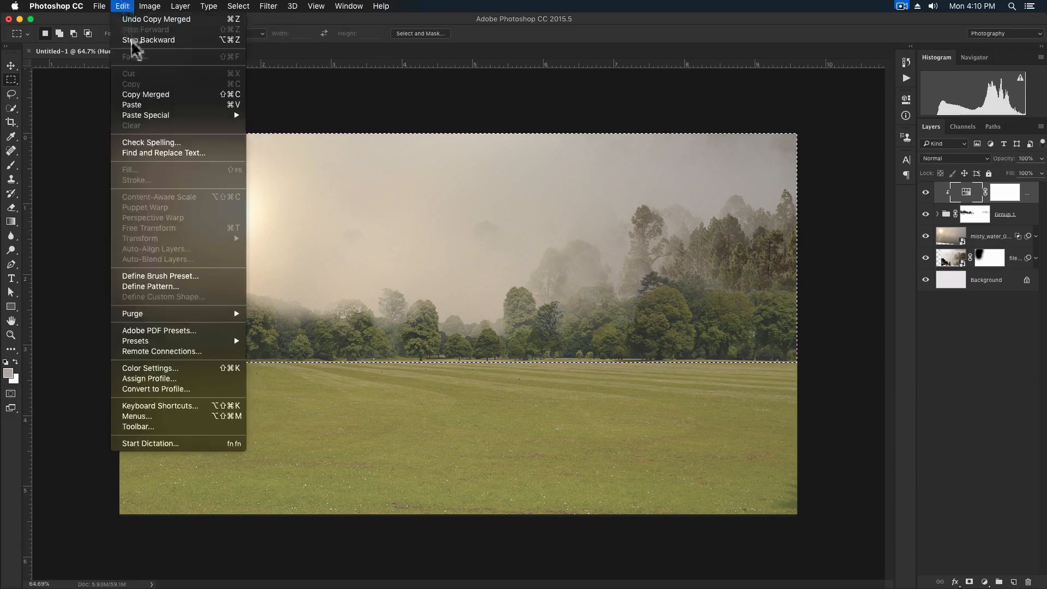
click(138, 104)
Flip the pasted layer vertically and place it below the horizon as a reflection.
key(v)
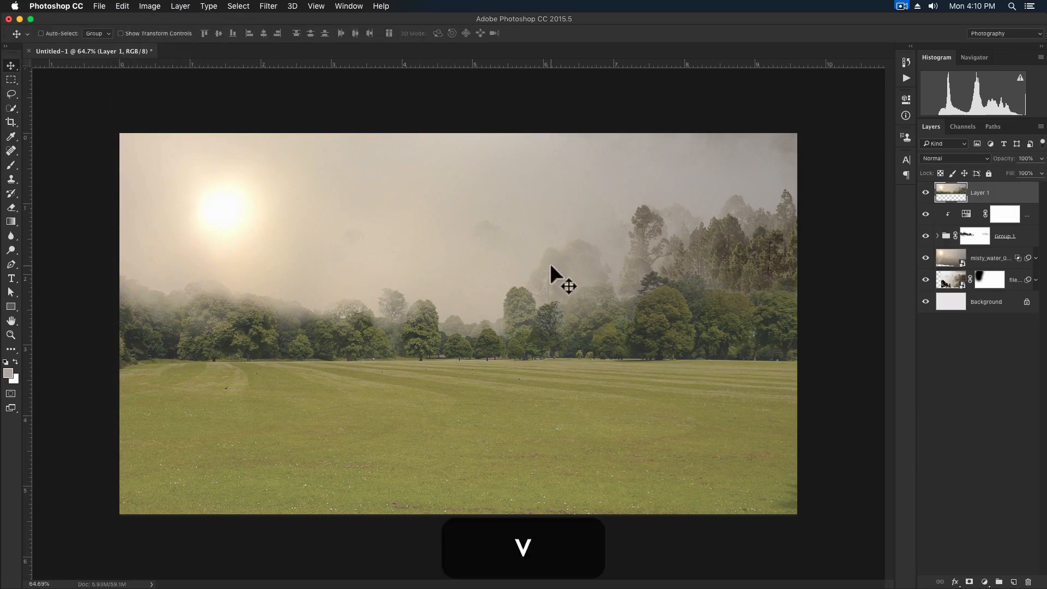
key(super+t)
right_click(581, 252)
click(611, 402)
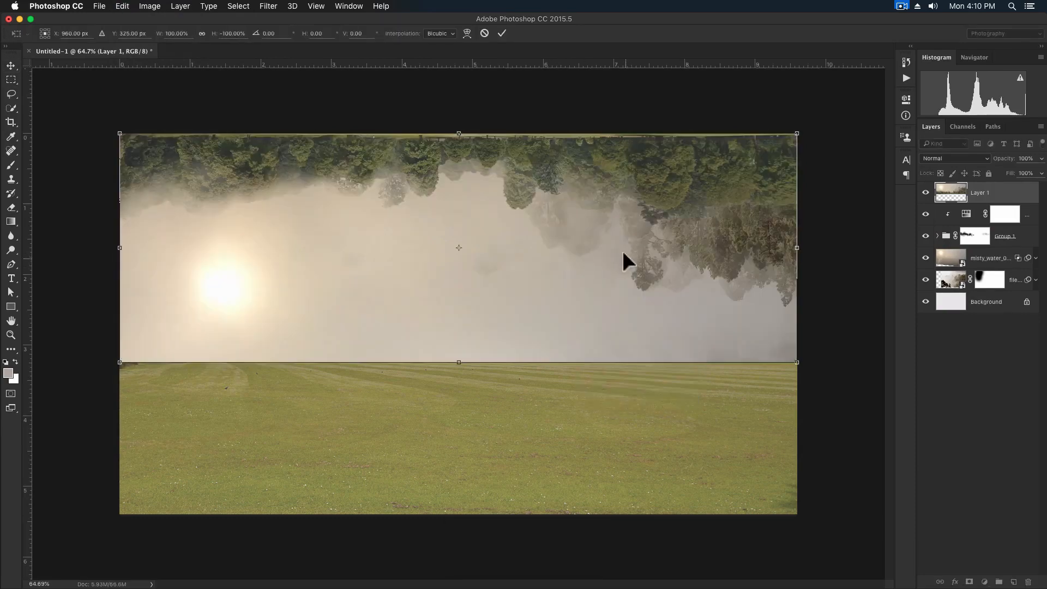
drag(624, 260, 602, 462)
key(Return)
Nudge the reflection vertically until its top edge lines up just below the strip of grass under the trees.
scroll(614, 308, down, 1)
key(Up)
key(Up)
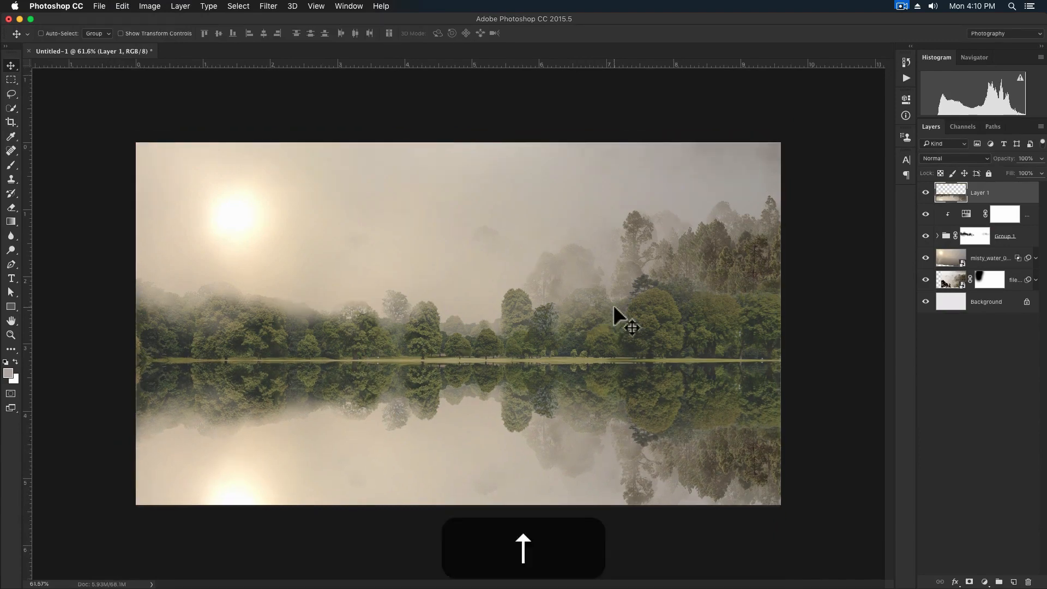
key(Up)
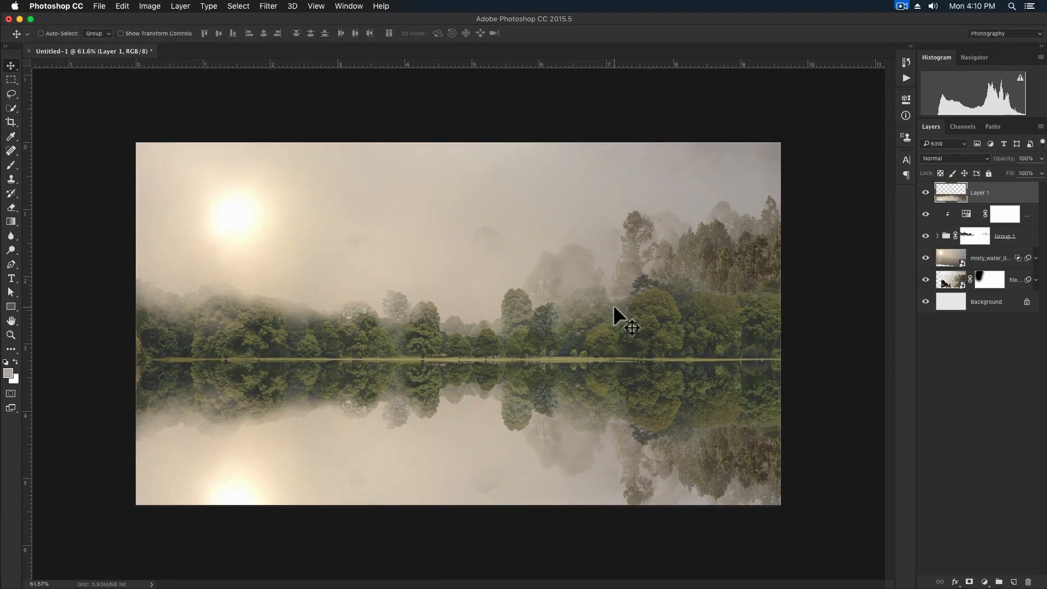
scroll(613, 305, up, 2)
key(Down)
key(shift+Down)
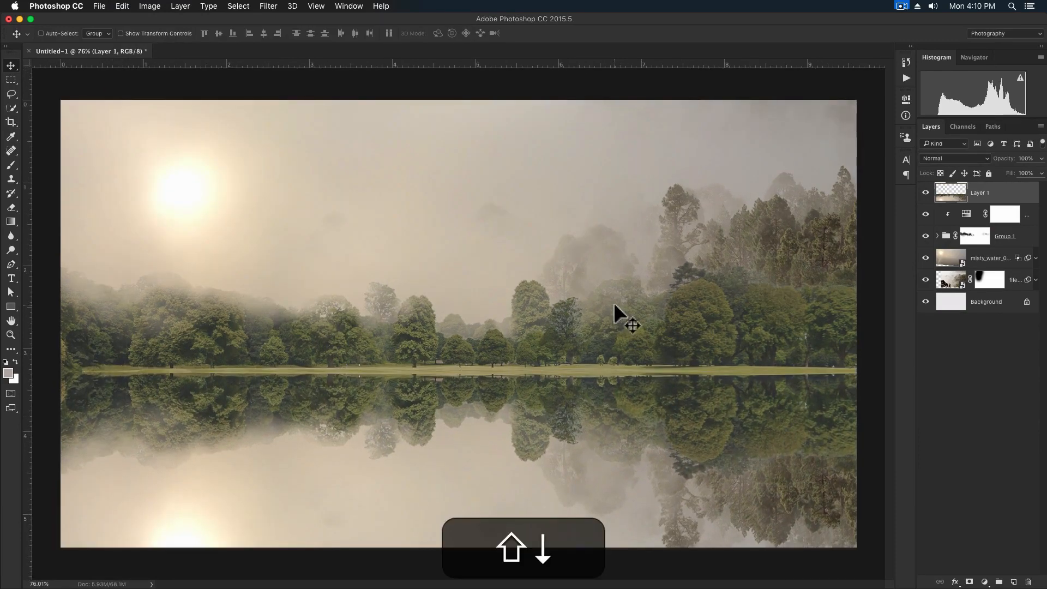
key(shift+Up)
key(shift+Down)
key(Down)
key(Up)
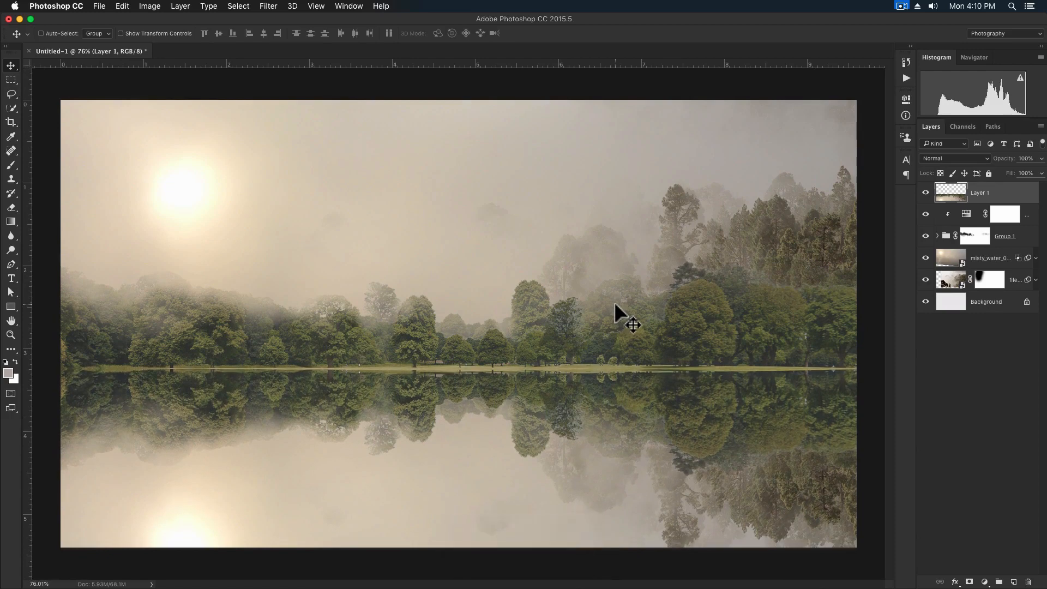
Squash the reflection to about 66.6% height, ending at the canvas bottom, and spread its lower corners outward in perspective.
scroll(614, 302, down, 2)
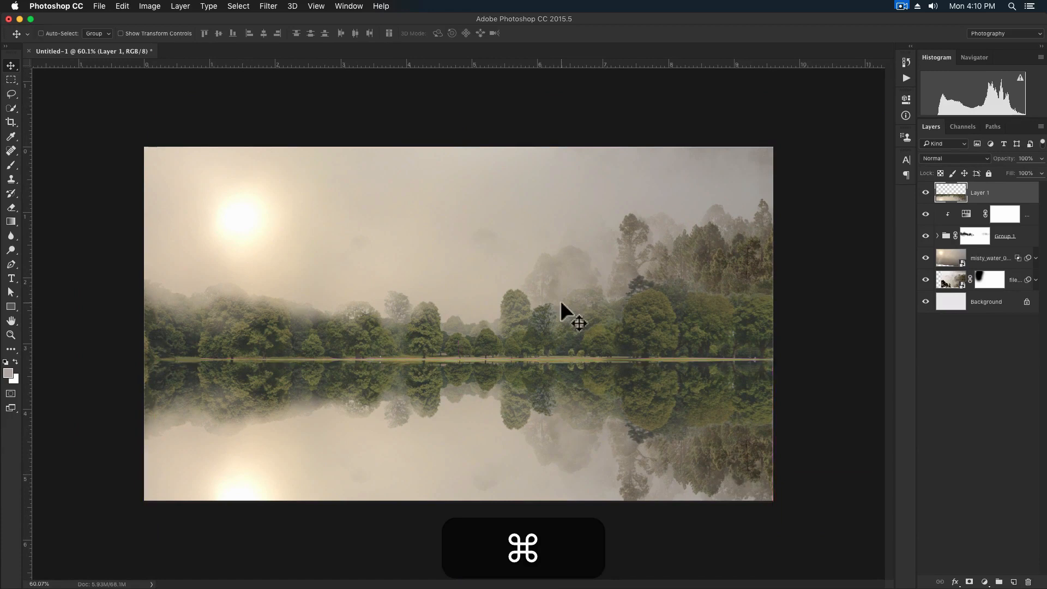
scroll(561, 300, down, 2)
key(super+t)
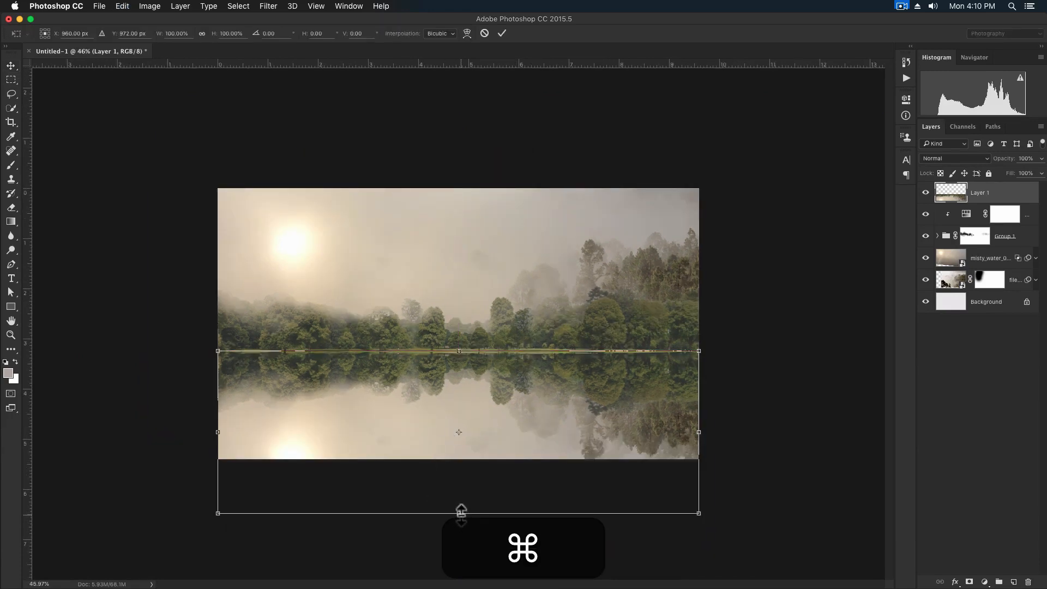
drag(459, 511, 469, 459)
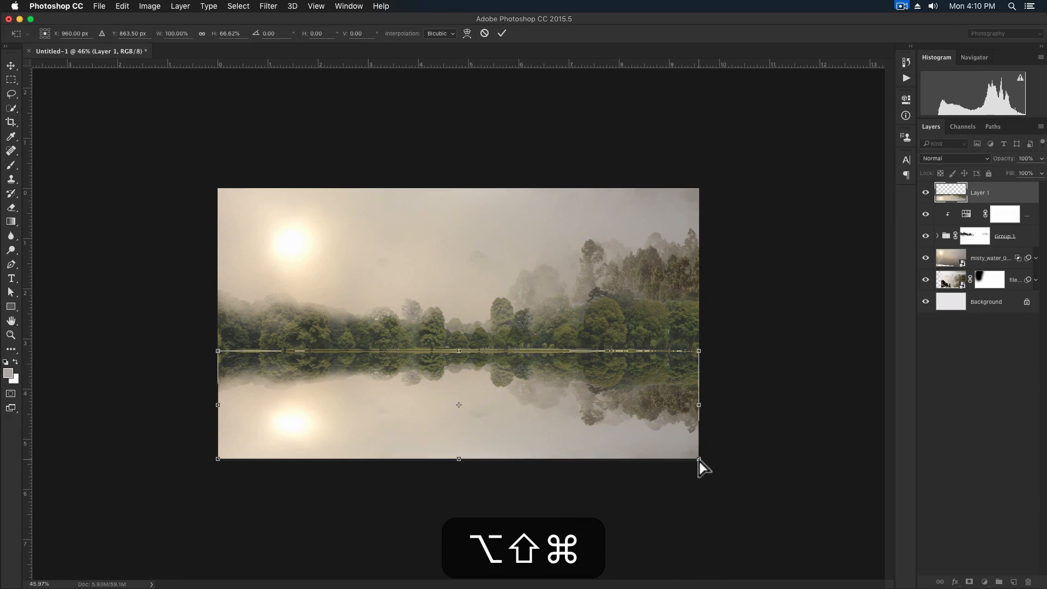
drag(699, 461, 745, 467)
drag(219, 459, 174, 458)
key(Return)
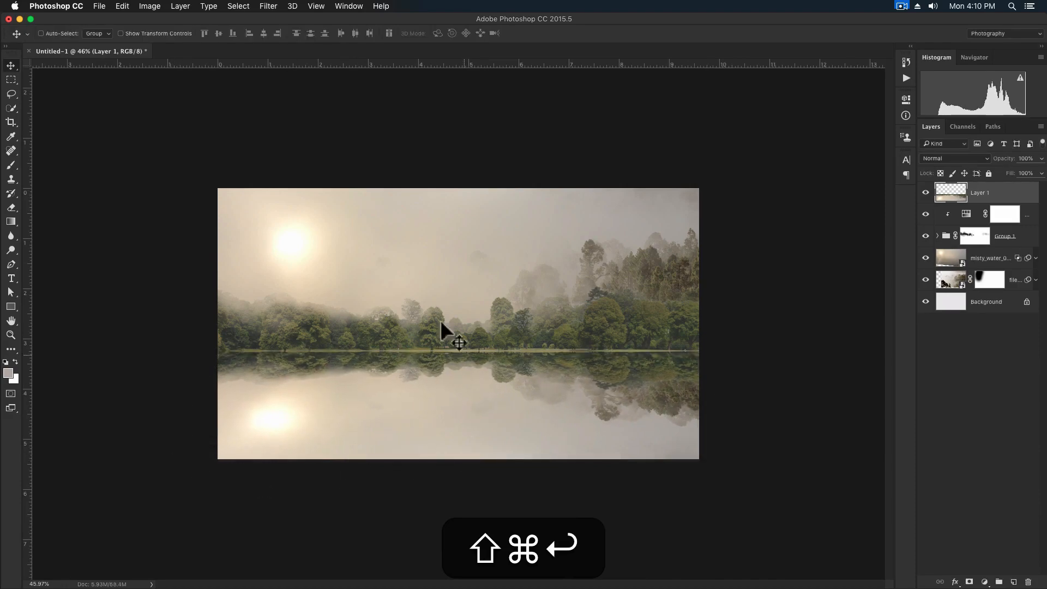
Convert the reflection layer to a smart object and apply a Motion Blur at a -90 angle and 12 pixels distance.
key(super+0)
right_click(1028, 196)
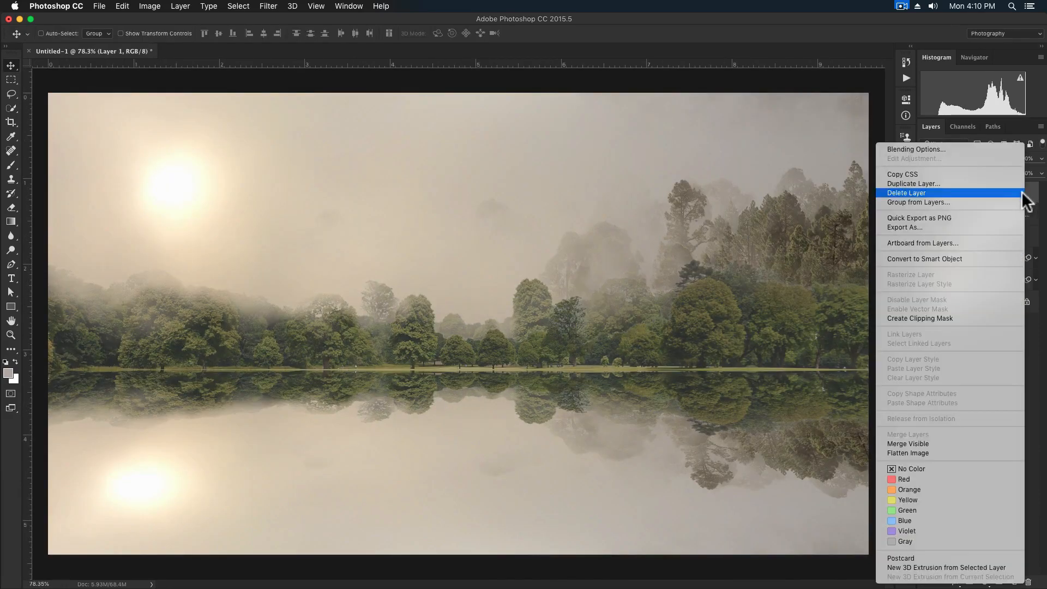
click(927, 256)
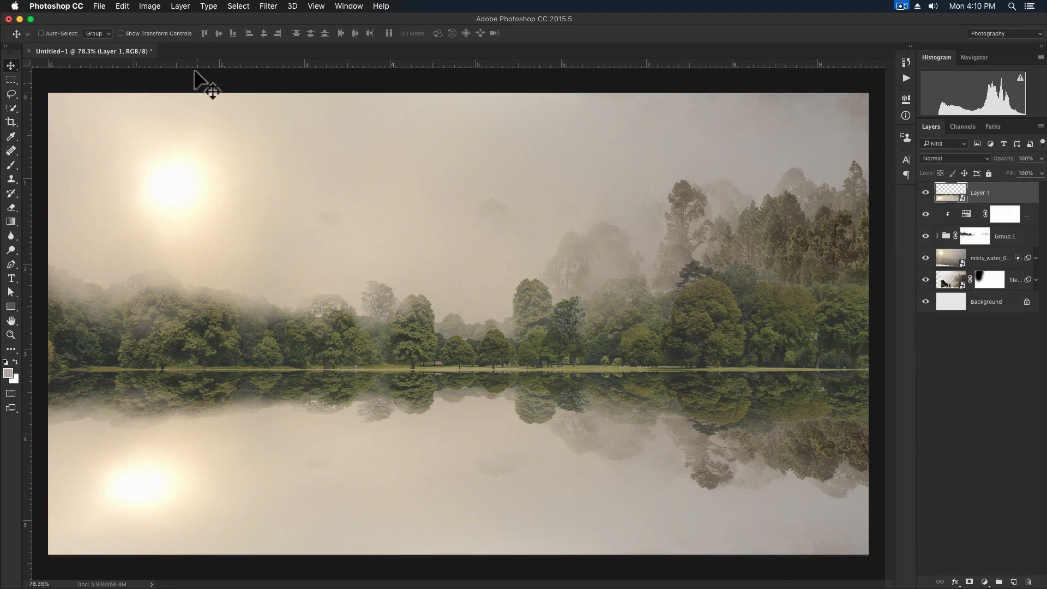
click(180, 6)
mouse_move(268, 6)
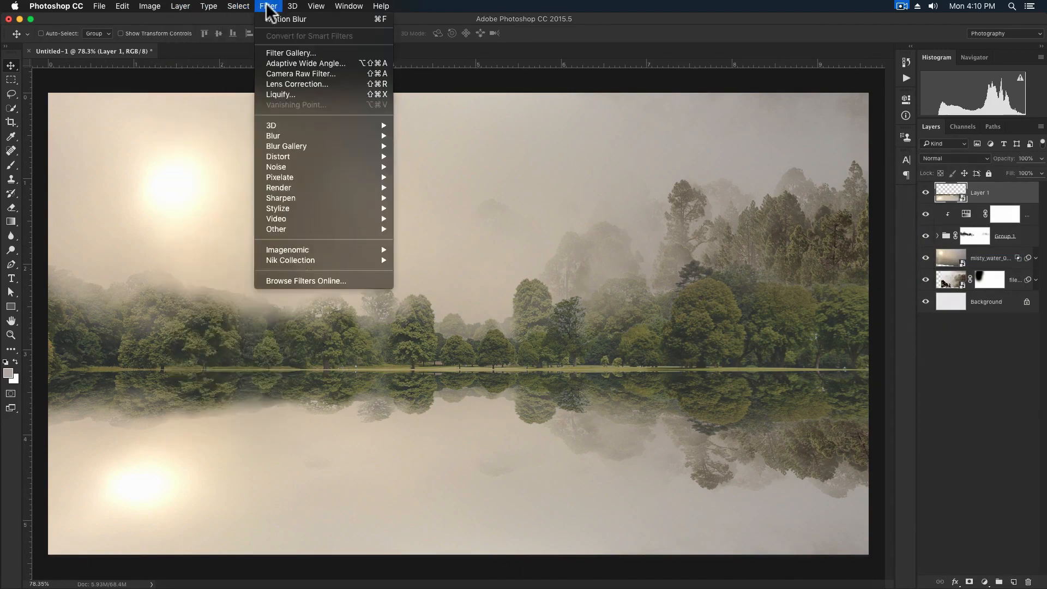
mouse_move(294, 136)
click(443, 194)
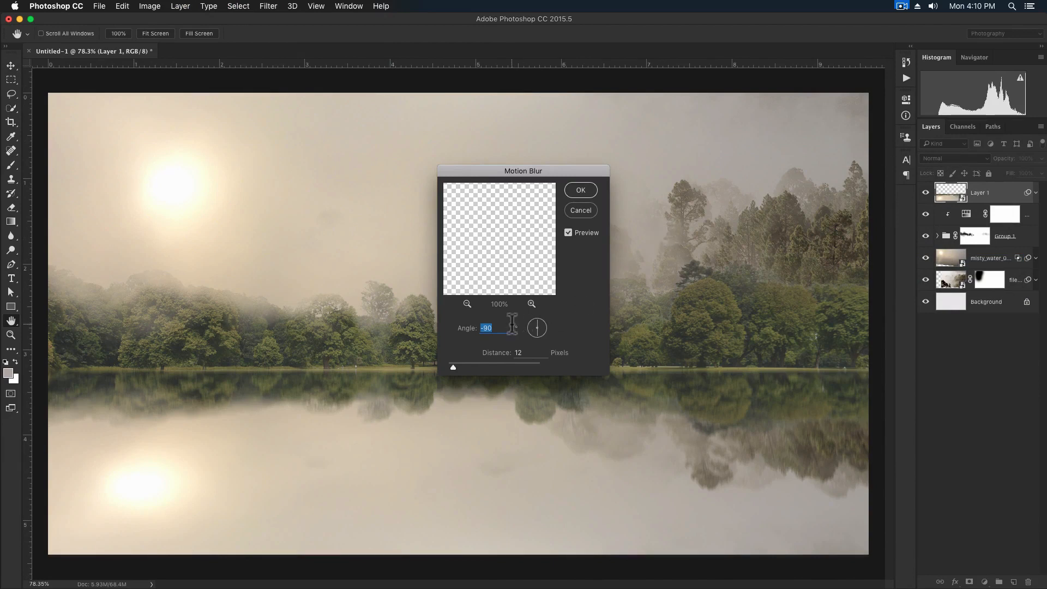
click(582, 191)
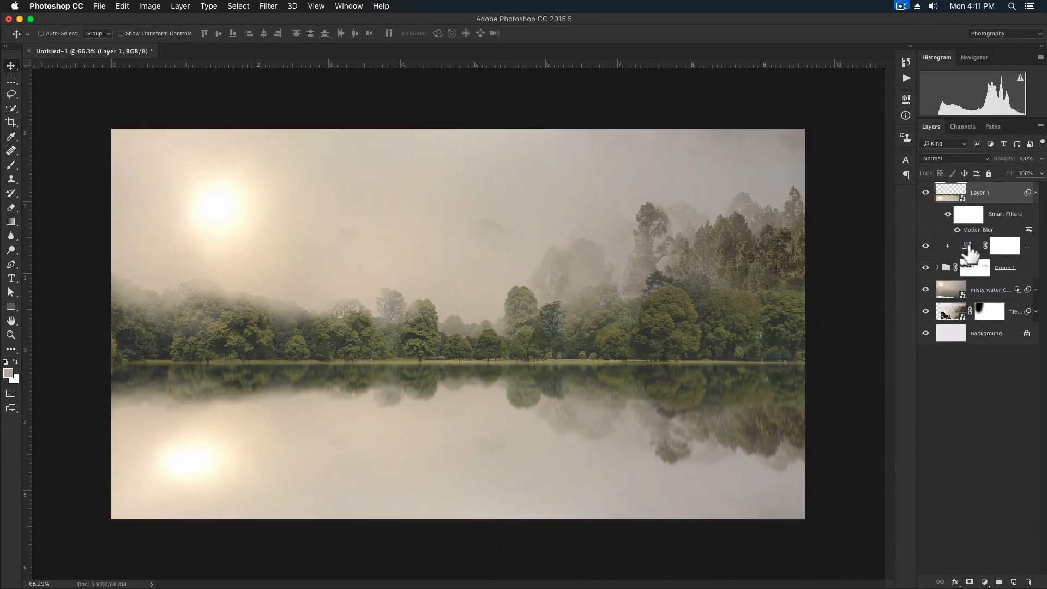
Lower the hue in the clipped Hue/Saturation adjustment so the green trees shift towards an autumn brown.
double_click(967, 246)
scroll(582, 298, up, 3)
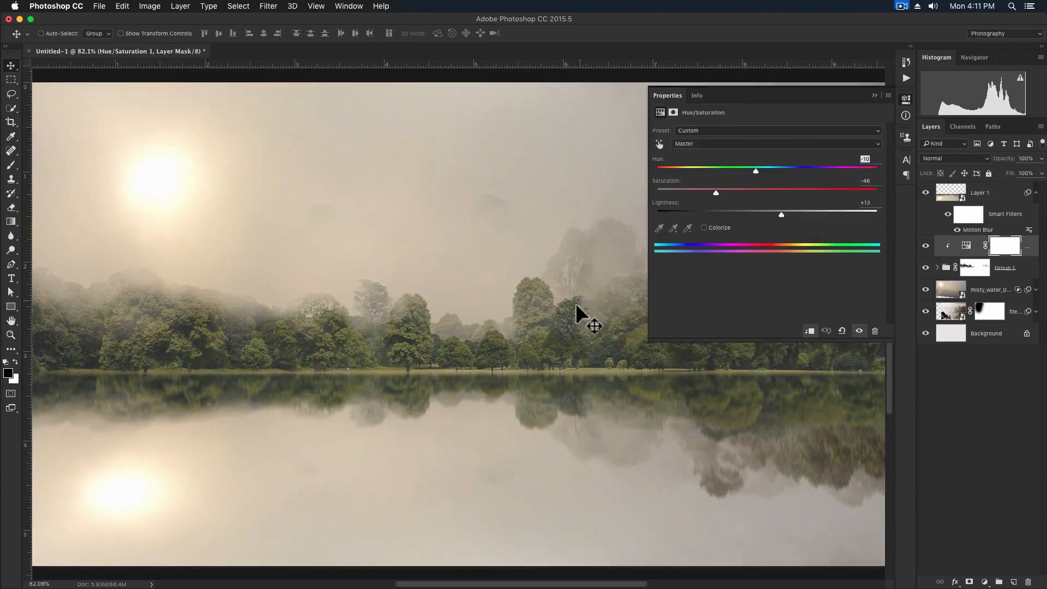
key(space)
drag(578, 311, 328, 289)
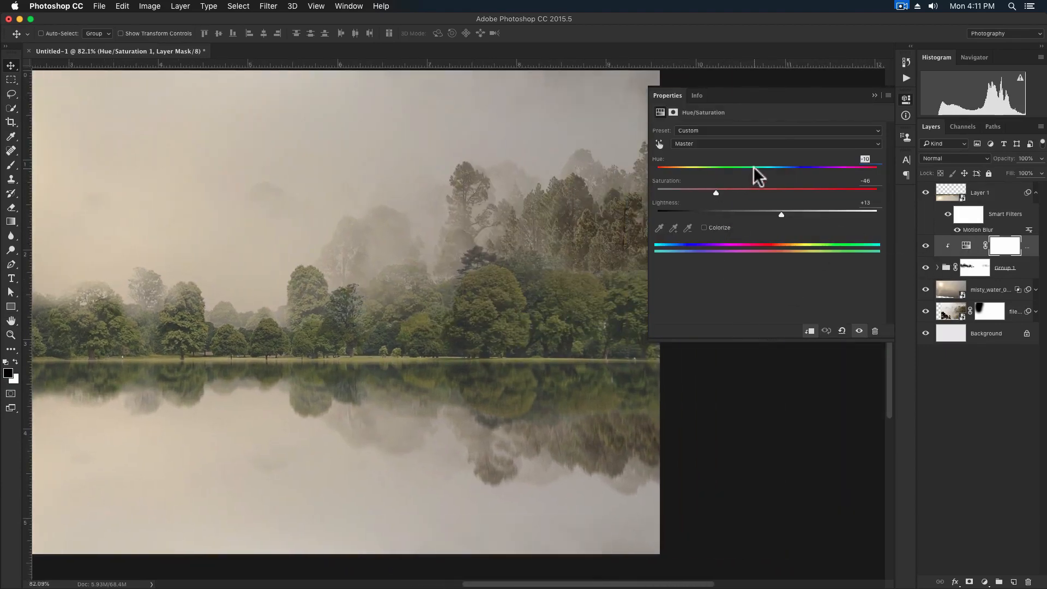
drag(755, 168, 738, 169)
click(874, 95)
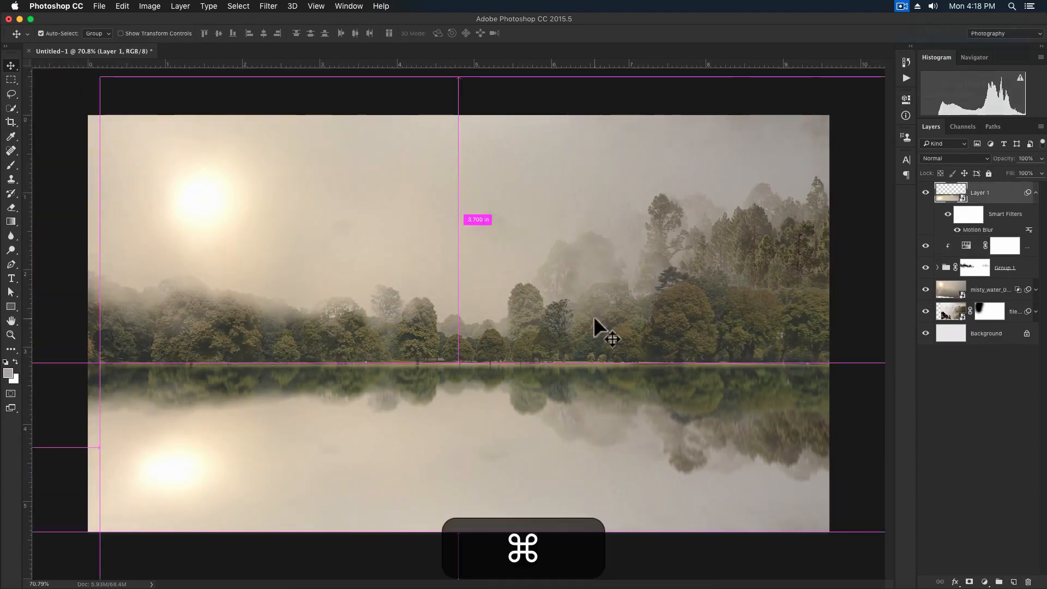
Copy the whole canvas merged, paste it as a new layer on top, and set its blend mode to Multiply.
key(super+a)
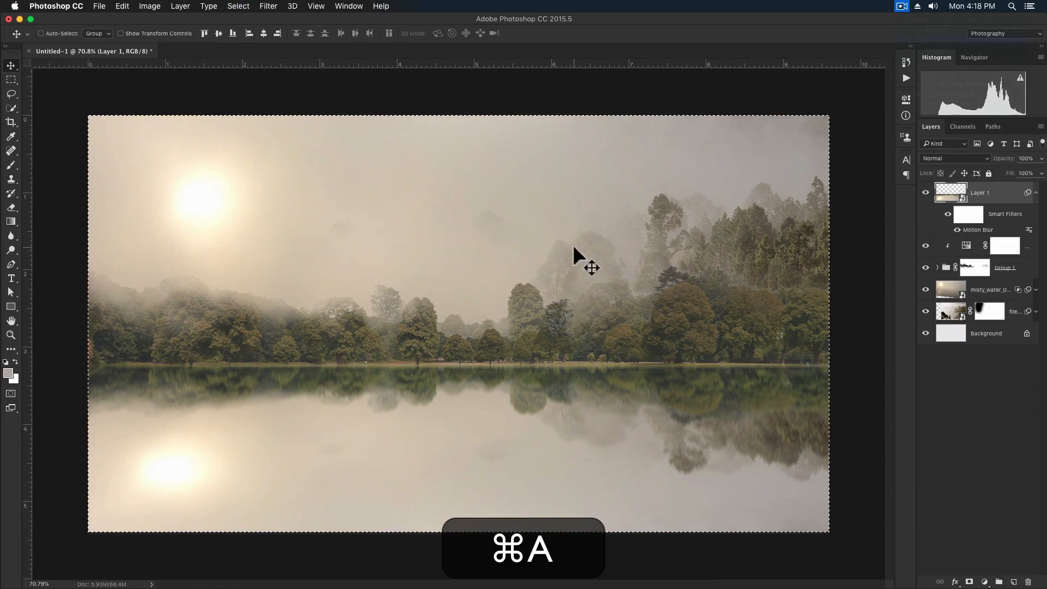
key(shift+super+c)
key(super+v)
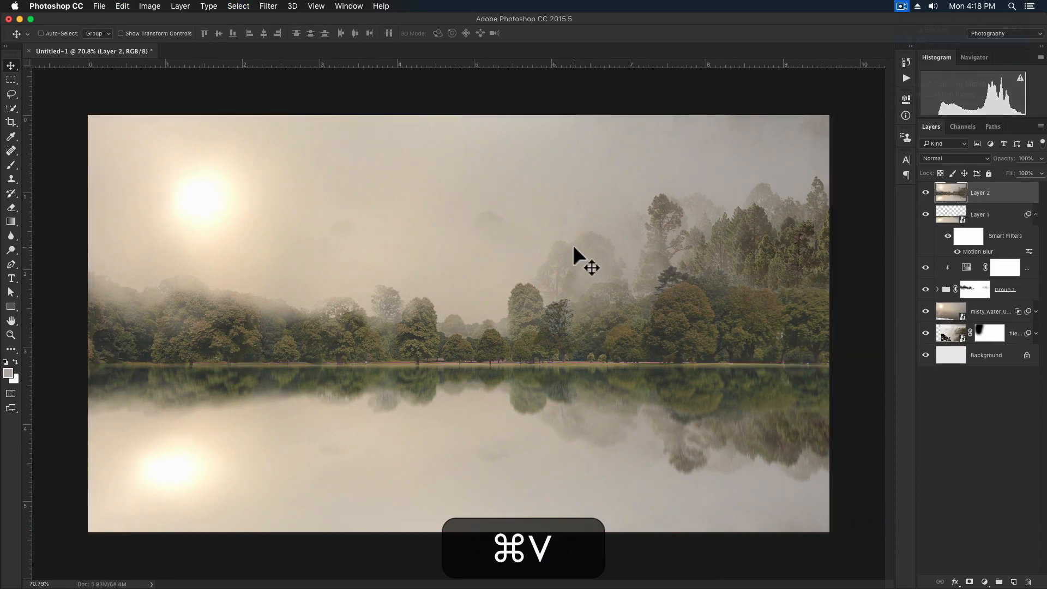
click(944, 159)
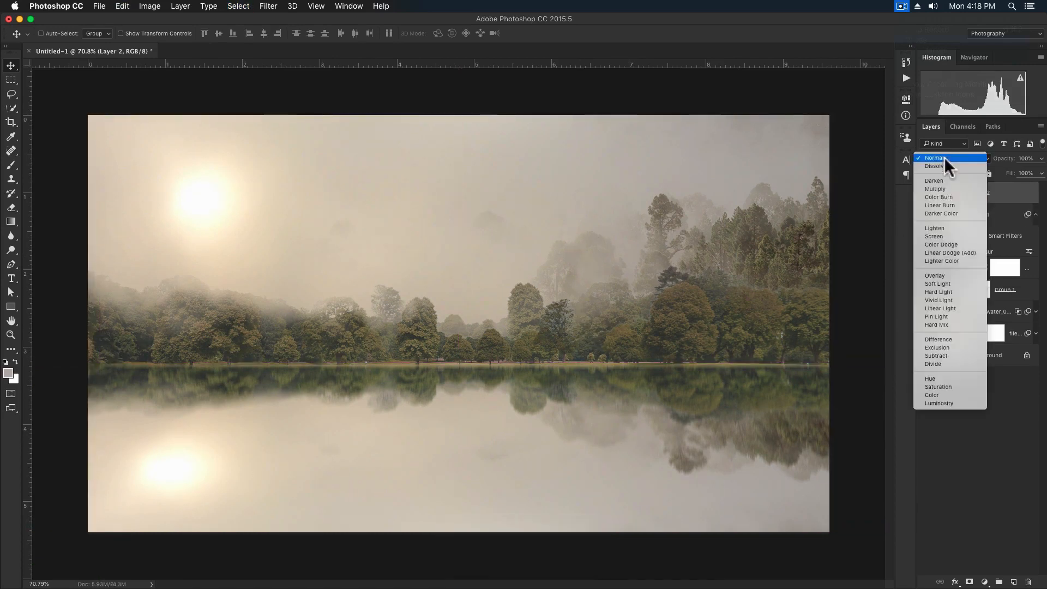
click(947, 188)
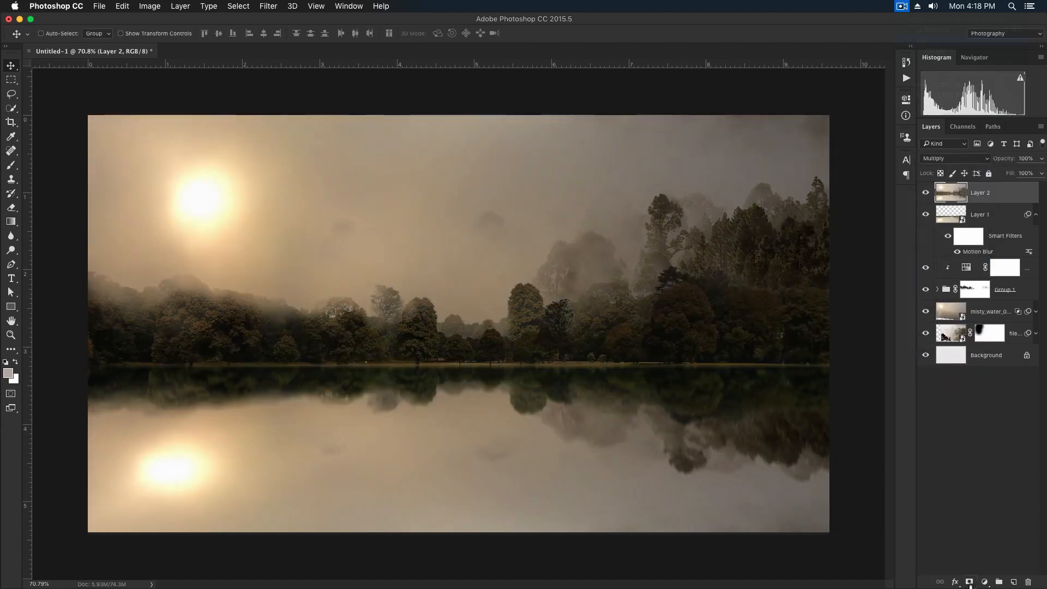
Mask the Multiply layer with a black Foreground to Transparent radial gradient around the sun in the sky to keep that area bright.
click(969, 582)
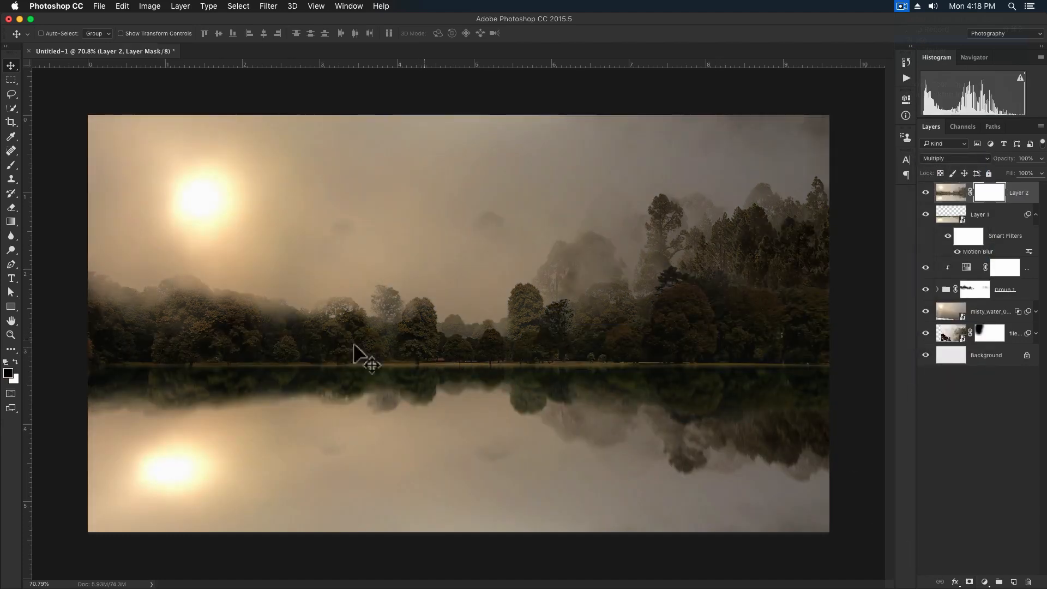
click(12, 222)
click(60, 34)
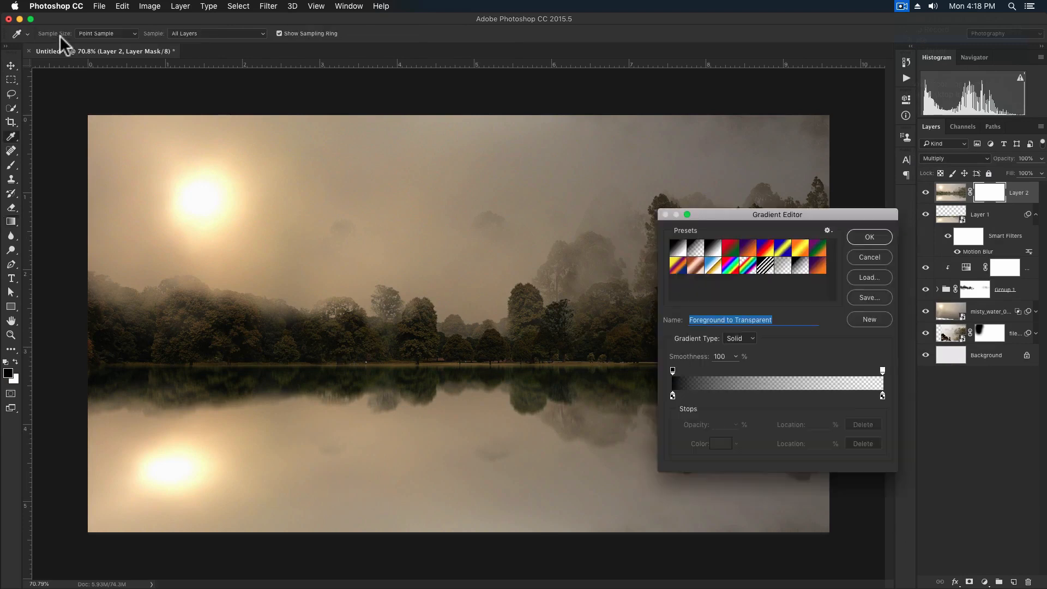
click(867, 236)
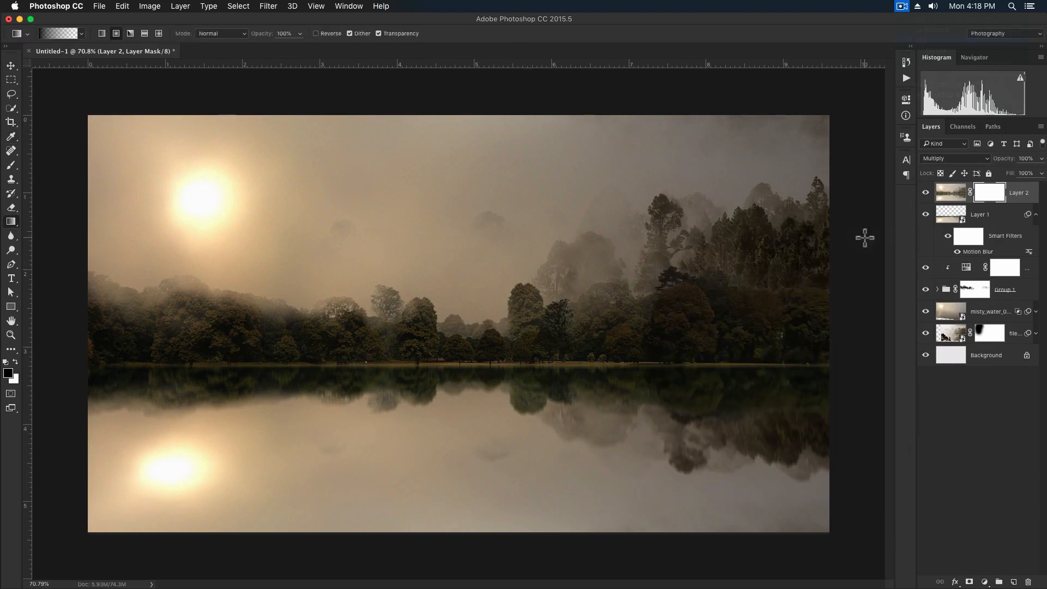
click(116, 34)
drag(254, 253, 347, 339)
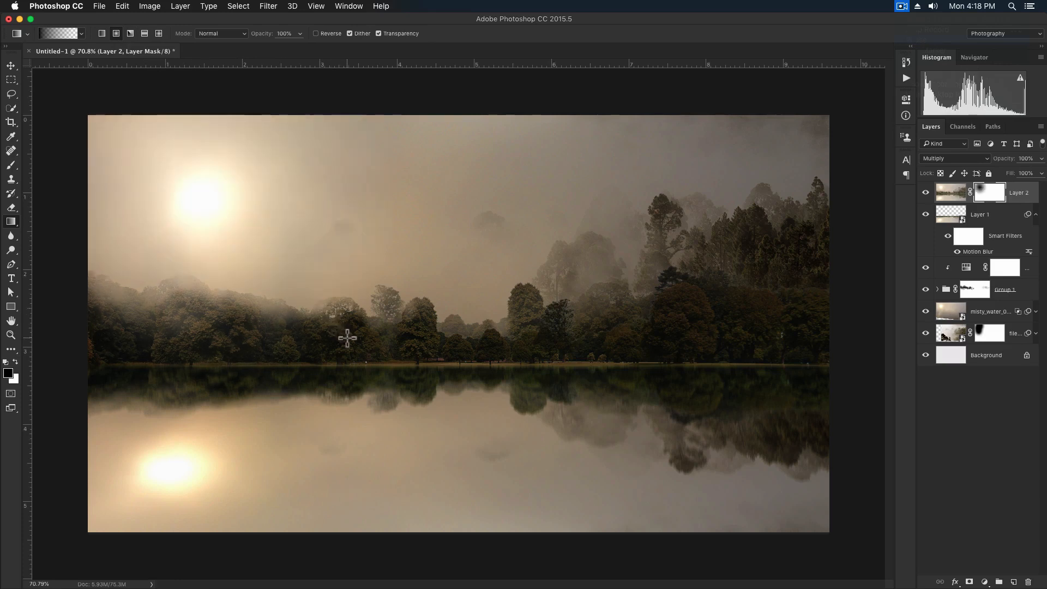
click(10, 65)
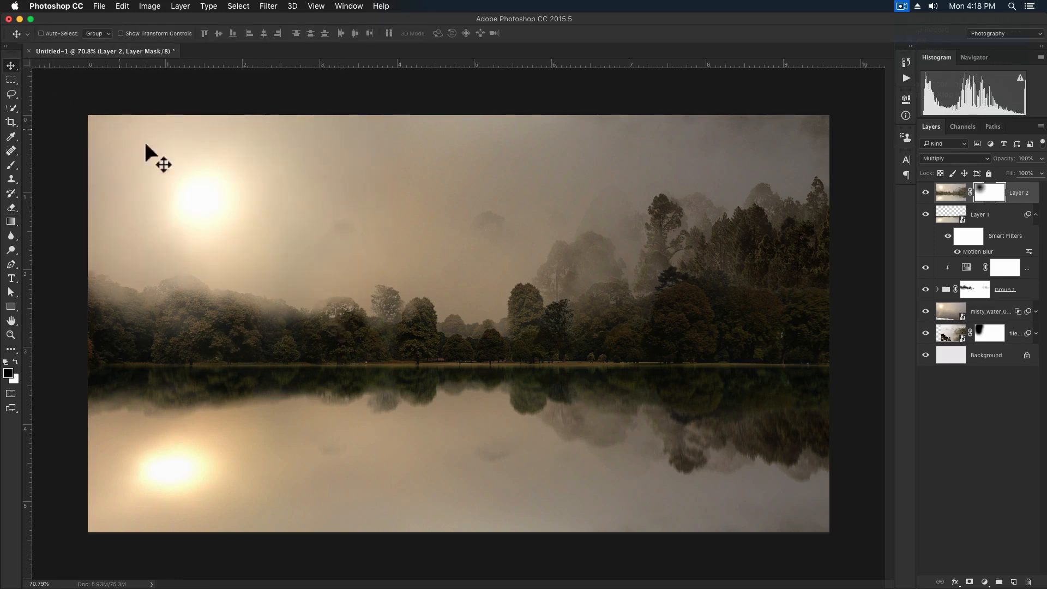
key(super+2)
On a new layer, sample the warm sky colour and paint fog along the whole shoreline with the textured brush at 20% opacity.
click(1013, 582)
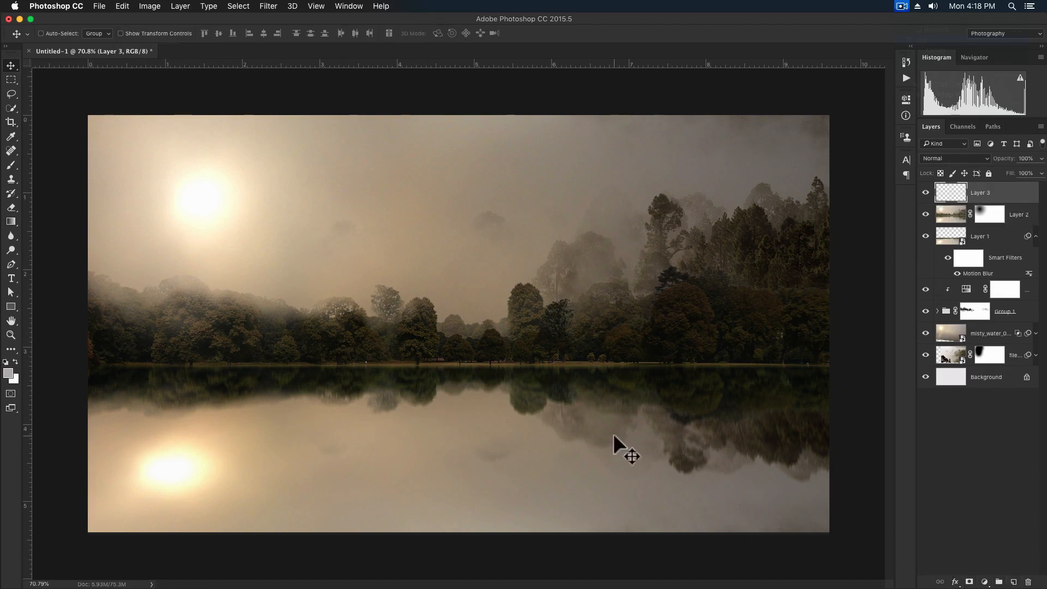
key(b)
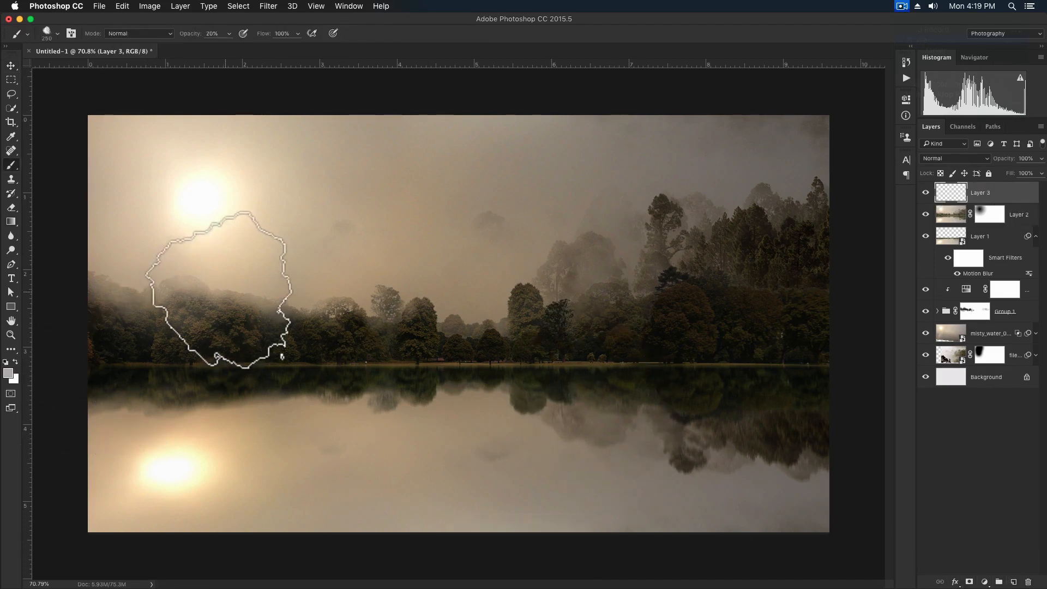
mouse_move(273, 234)
alt+mouse_down()
mouse_move(371, 256)
mouse_move(374, 248)
alt+mouse_up()
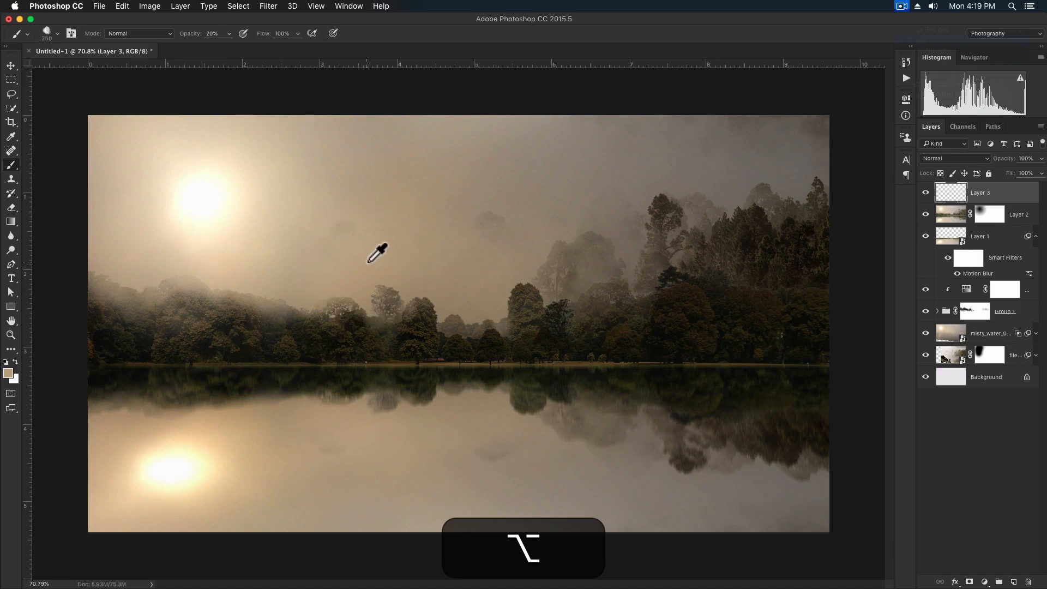
mouse_move(134, 360)
mouse_down()
mouse_move(121, 361)
mouse_move(172, 356)
mouse_move(77, 358)
mouse_move(110, 349)
mouse_move(513, 371)
mouse_move(280, 362)
mouse_move(613, 356)
mouse_move(771, 374)
mouse_move(644, 354)
mouse_up()
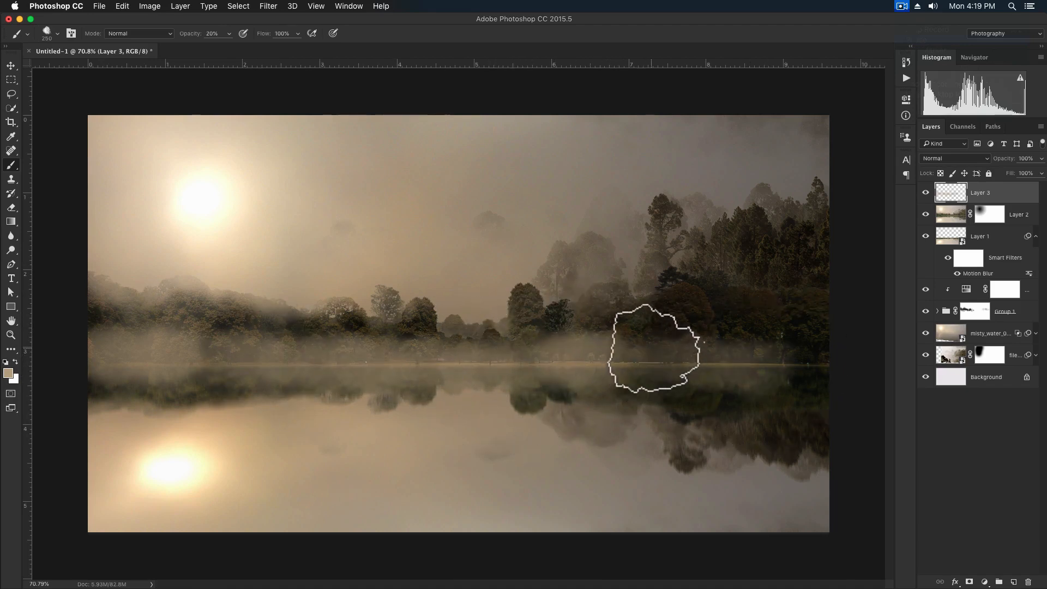
key(bracketleft)
key(bracketleft)
key(bracketleft)
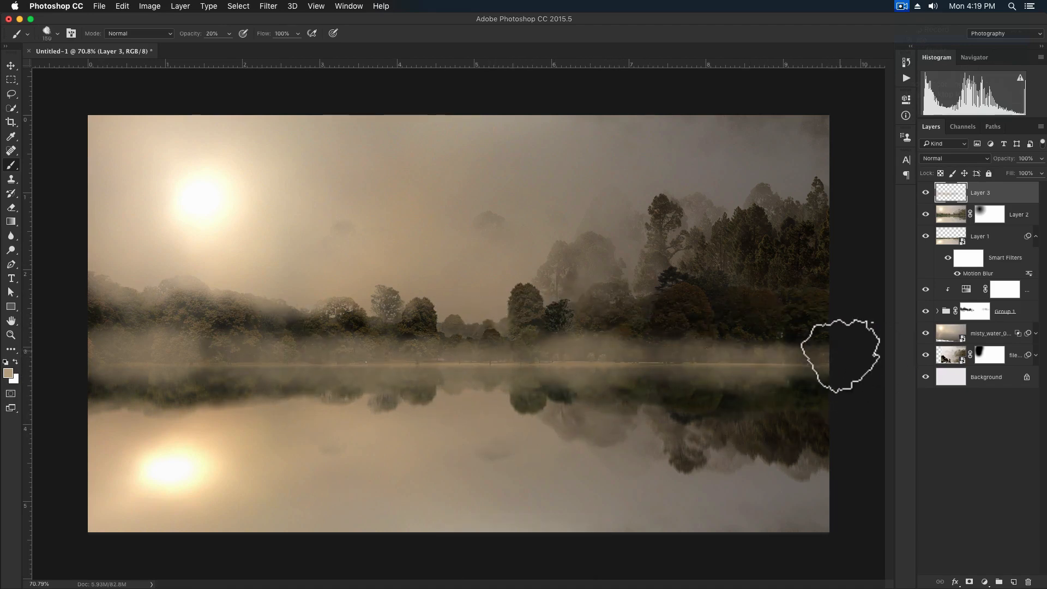
mouse_move(842, 355)
mouse_down()
mouse_move(70, 362)
mouse_move(833, 362)
mouse_move(627, 358)
mouse_up()
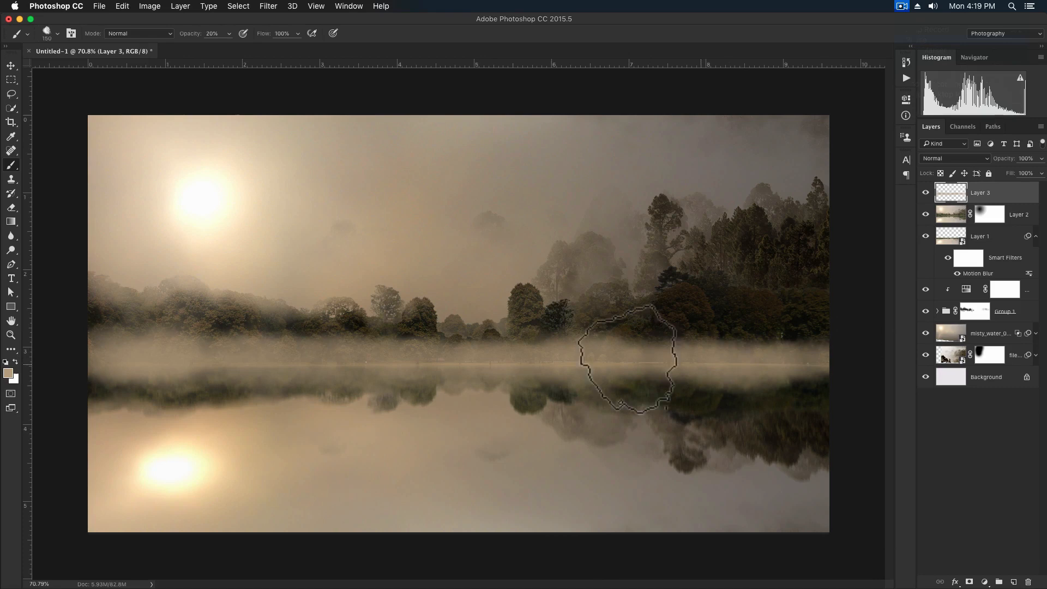
click(11, 65)
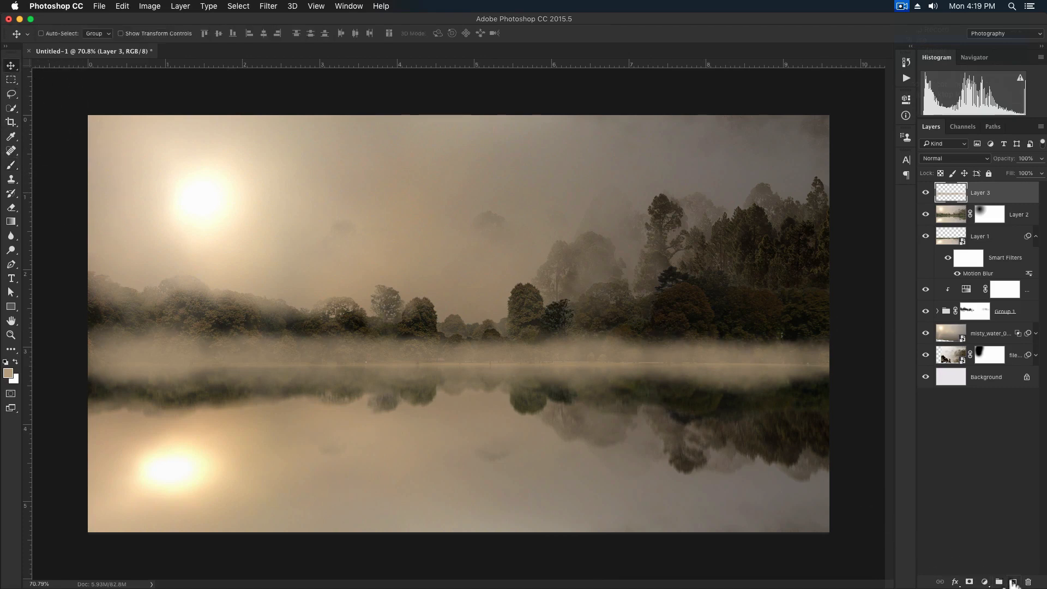
Add a layer mask to the painted fog layer and fill the mask with the Clouds render filter.
click(1013, 582)
key(super+z)
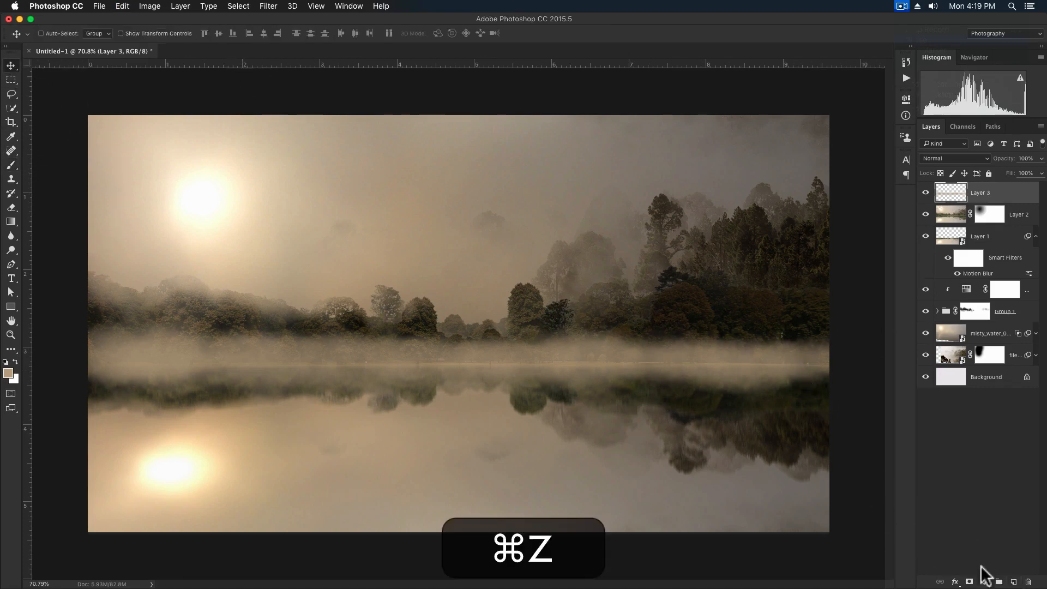
click(970, 582)
click(258, 7)
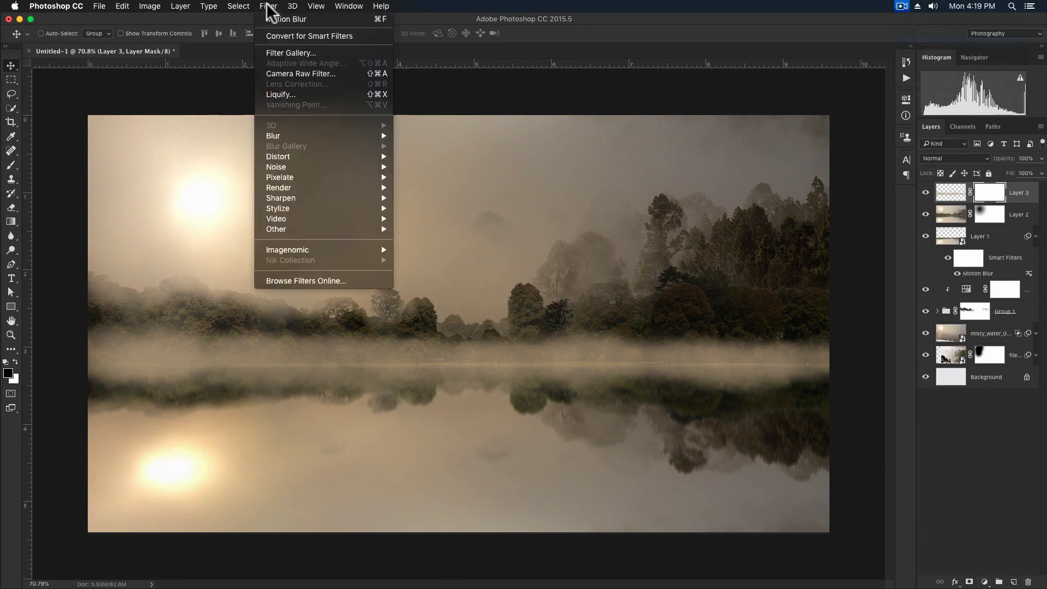
mouse_move(303, 188)
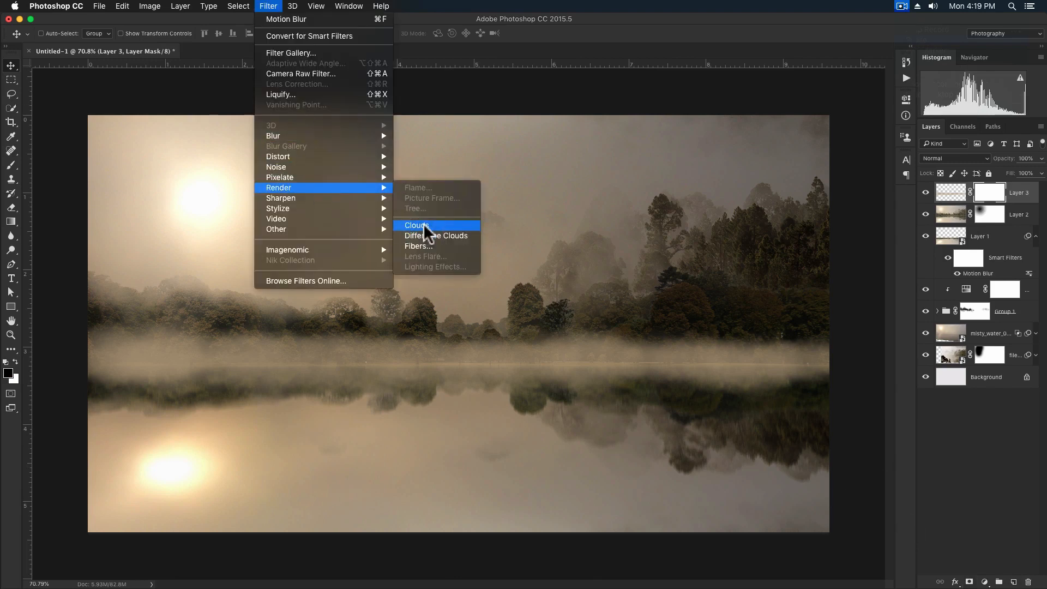
click(424, 225)
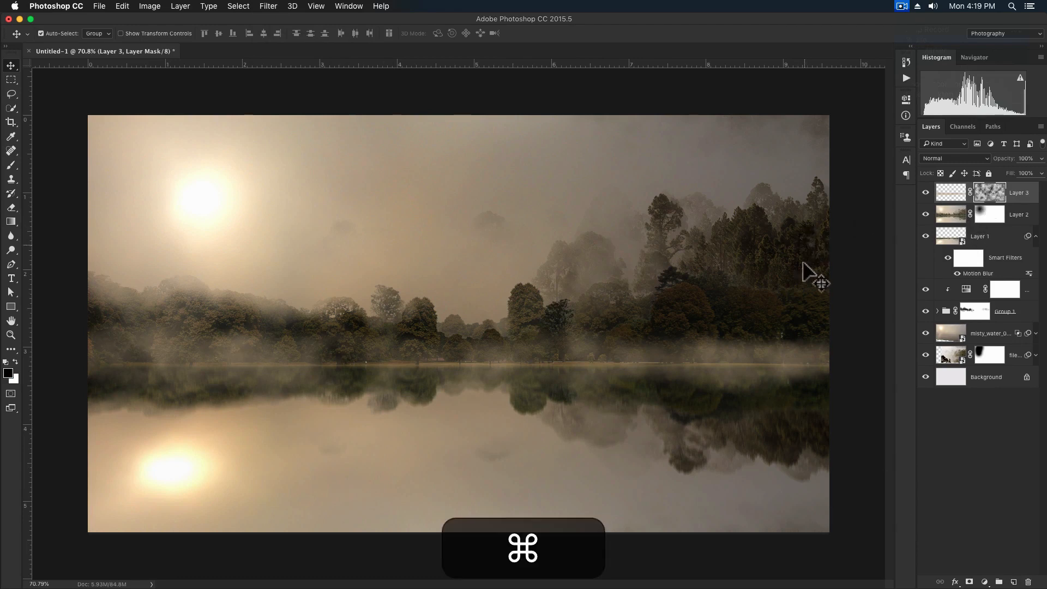
Darken the midtones of the fog layer's cloud mask with Levels to thin the mist unevenly.
key(super+l)
drag(745, 137, 877, 305)
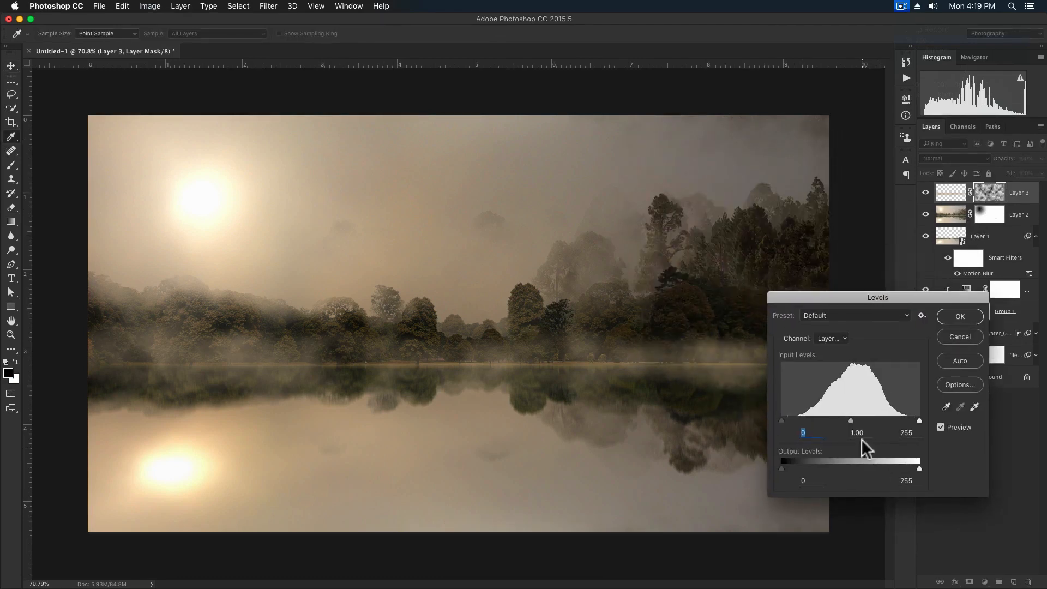
drag(851, 419, 868, 418)
key(Return)
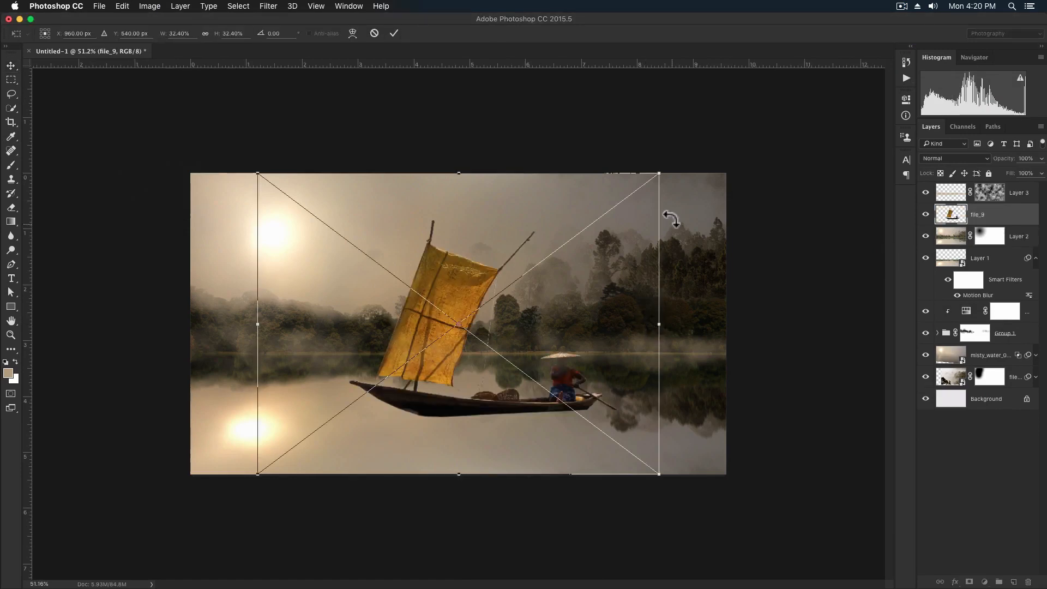
Place the sailboat image file_9 in the composite and move its layer above the fog layer.
key(alt)
key(Return)
key(super+bracketright)
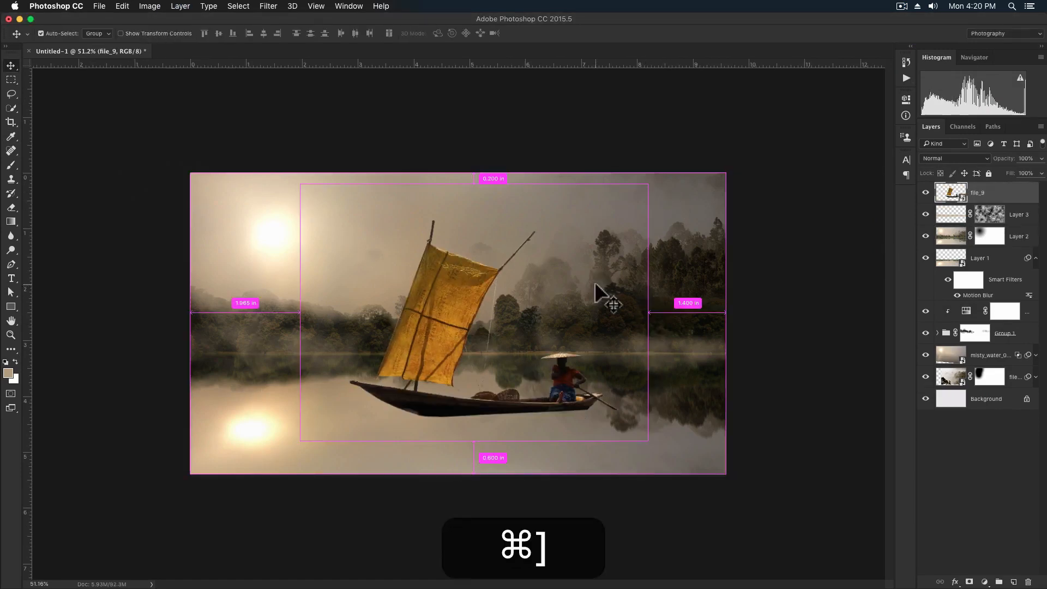
Scale the sailboat proportionally to about 11.7% and place it on the water just below the shoreline.
key(super+t)
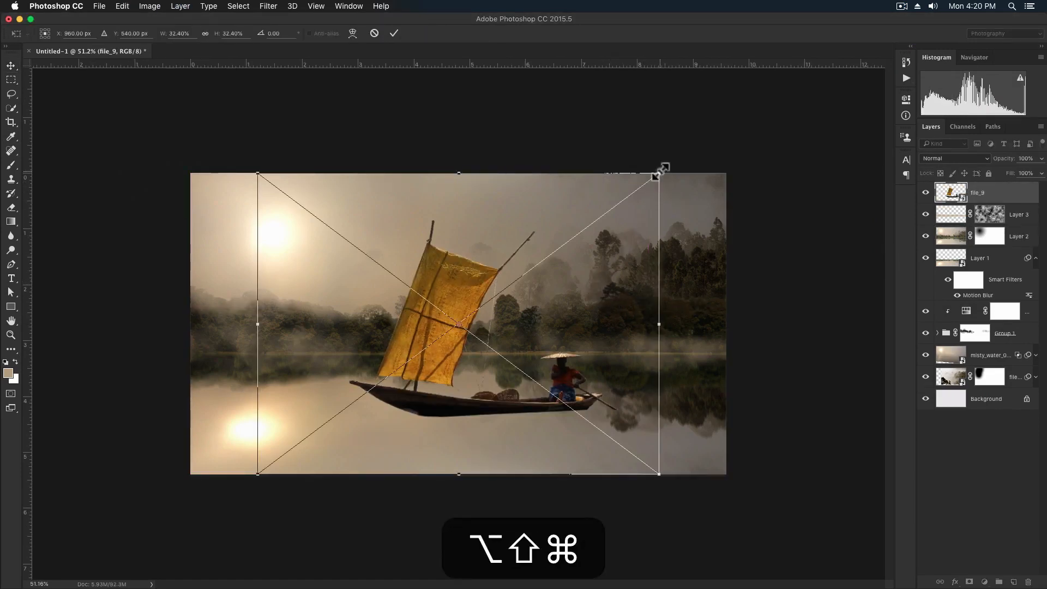
drag(659, 174, 542, 259)
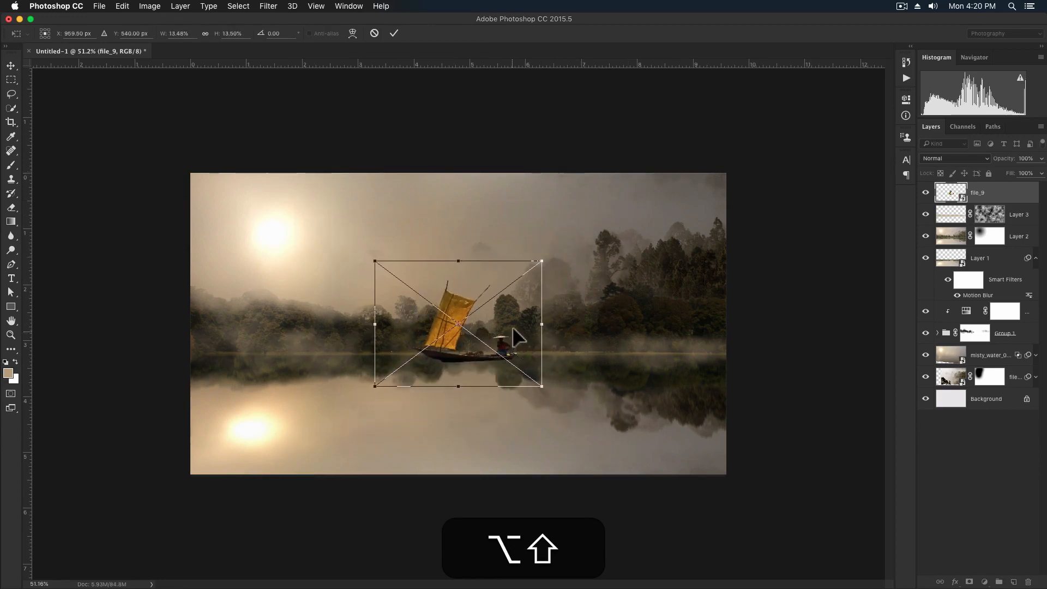
drag(513, 330, 502, 360)
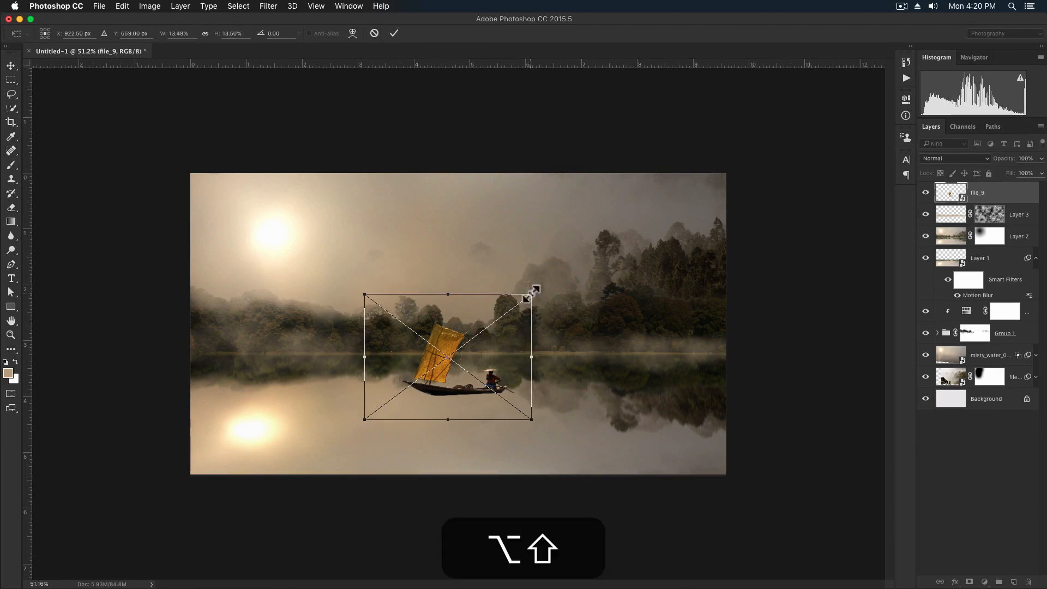
drag(531, 294, 524, 309)
key(Return)
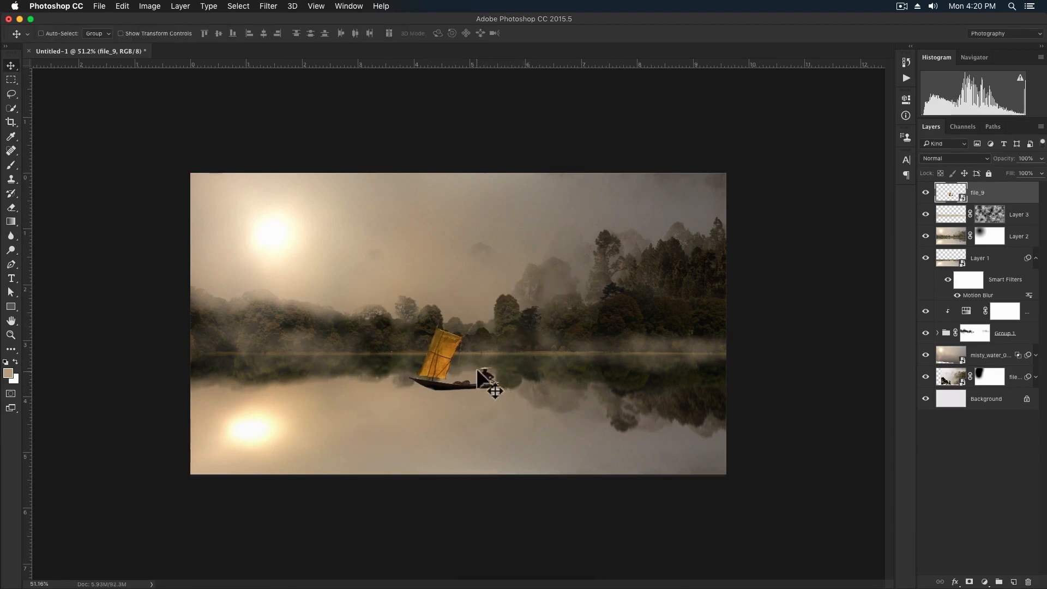
Duplicate the sailboat layer and flip the copy vertically to make its reflection.
scroll(484, 366, up, 3)
scroll(483, 365, up, 4)
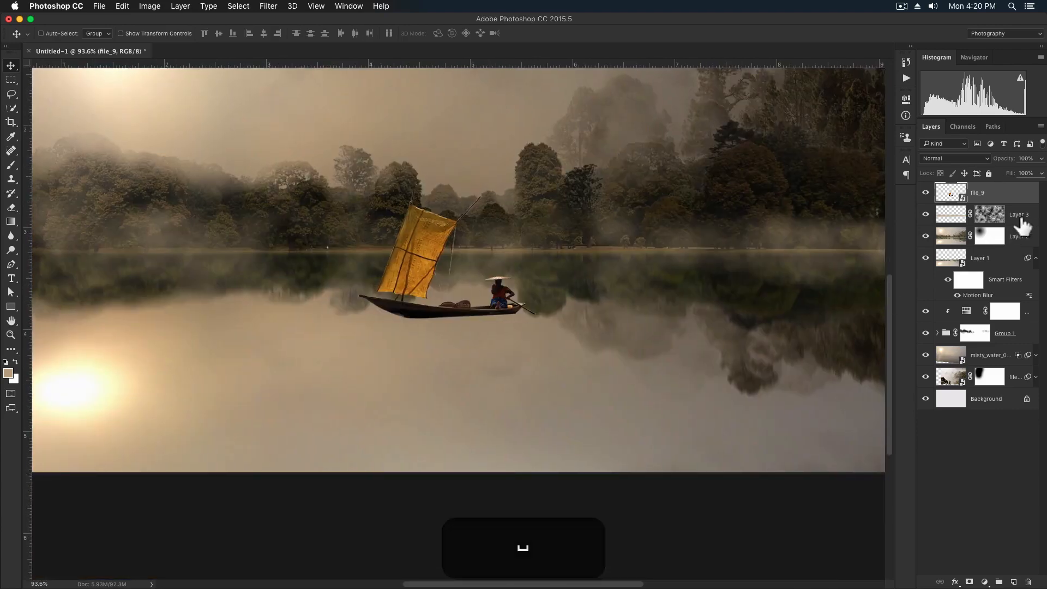
drag(1008, 195, 1013, 581)
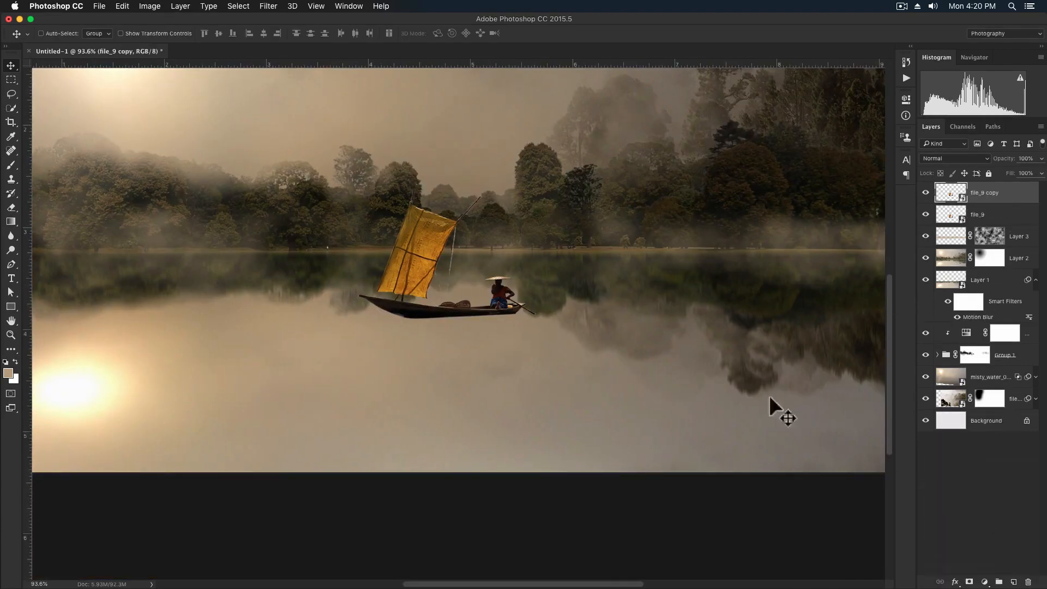
key(cmd+t)
right_click(475, 267)
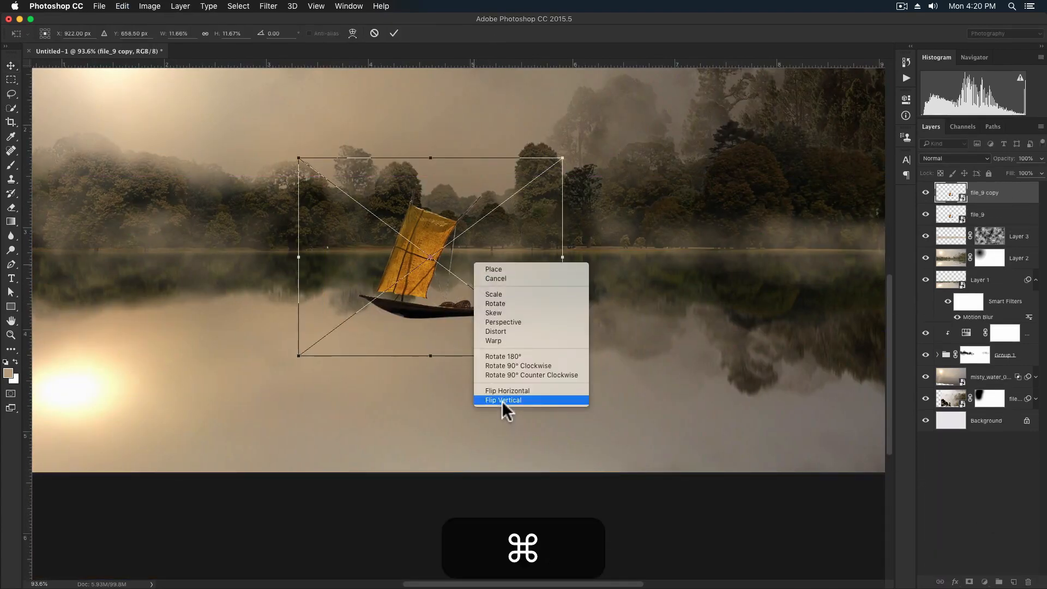
click(502, 402)
Move the flipped sailboat below the original and stretch its height to about 16.05%.
drag(431, 357, 430, 400)
key(alt+shift+super+z)
drag(489, 260, 491, 385)
drag(432, 485, 433, 559)
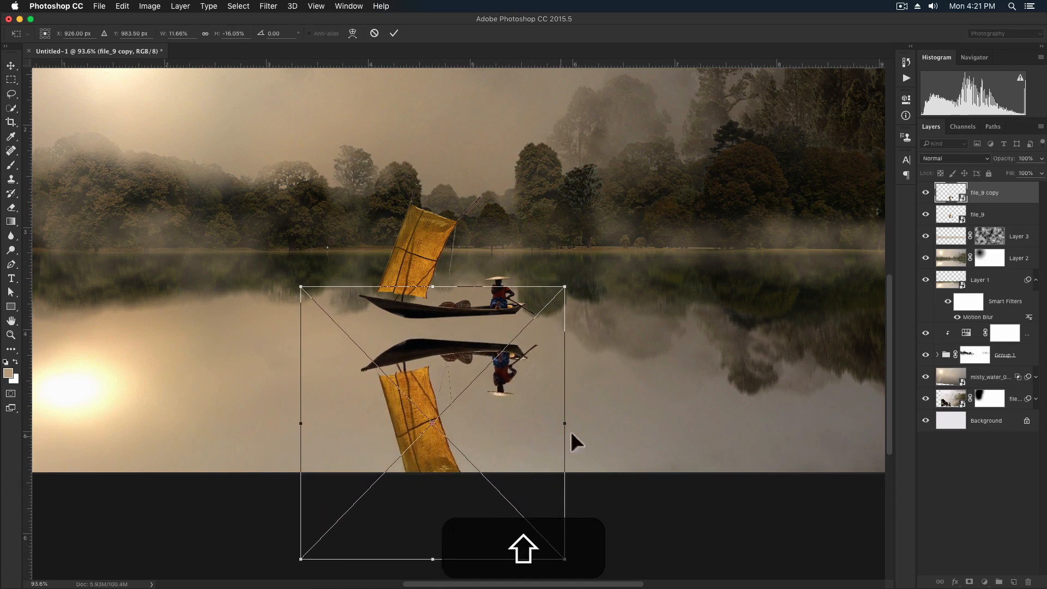
Rotate the flipped sailboat to about 173.67°, align it directly under the hull and move its layer below the original boat layer.
drag(575, 441, 608, 391)
drag(475, 385, 478, 367)
drag(594, 355, 593, 349)
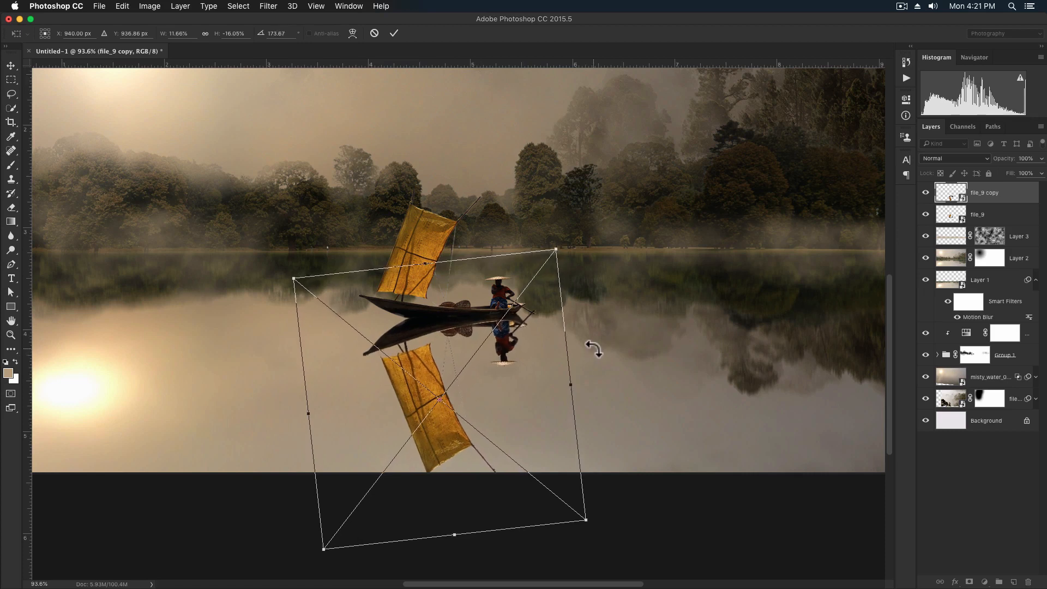
key(Down)
key(Down)
key(Down)
key(Up)
key(Up)
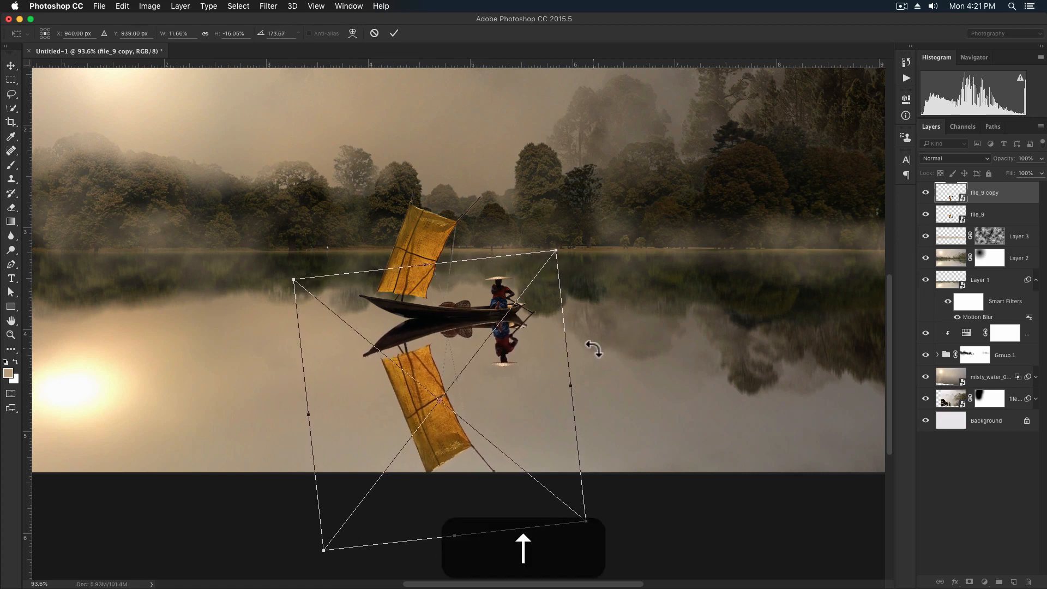
key(super+Return)
key(super+bracketleft)
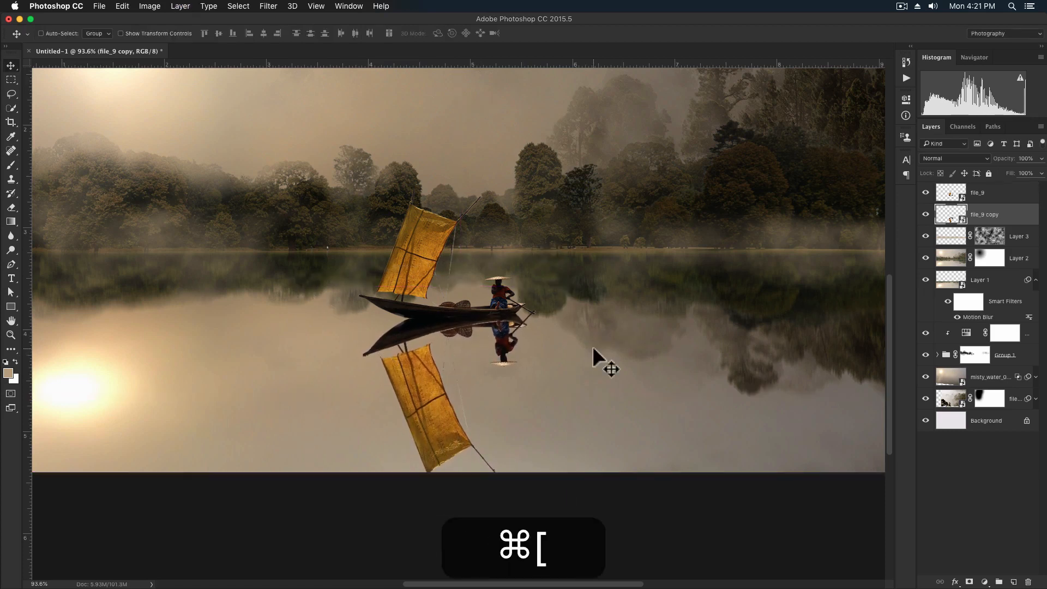
Apply a 15 px Tilt-Shift blur to the reflection, with the focus line at the hull and the transition ending across the reflected sail.
click(268, 6)
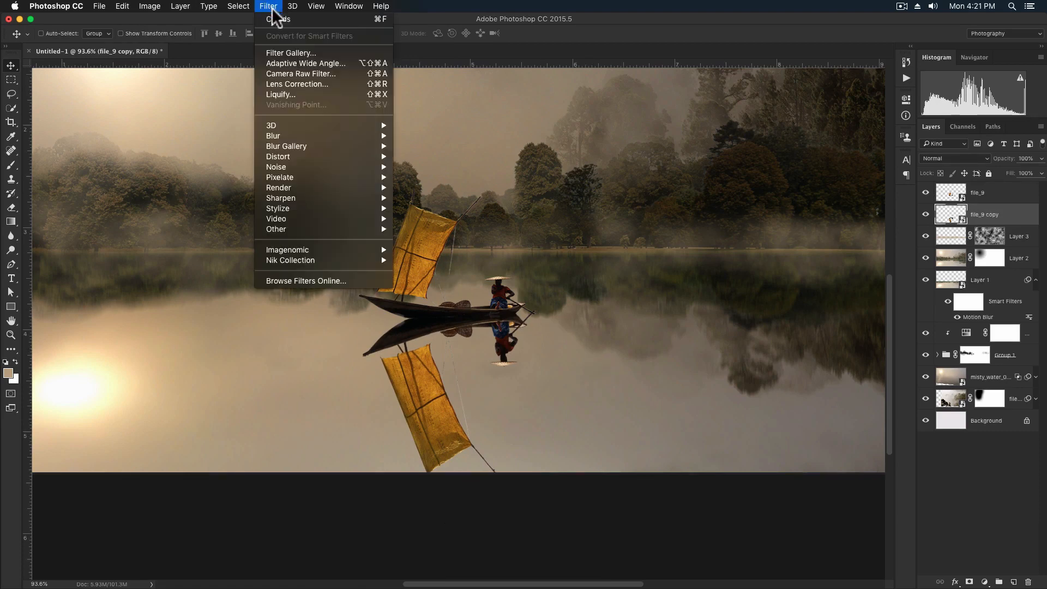
mouse_move(303, 146)
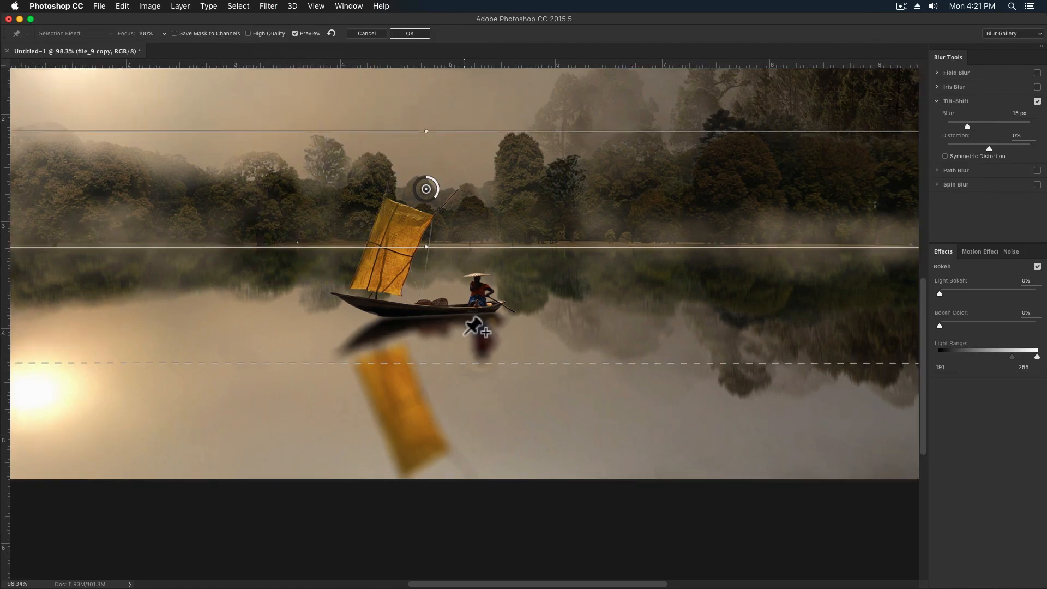
scroll(474, 327, up, 2)
drag(430, 235, 426, 281)
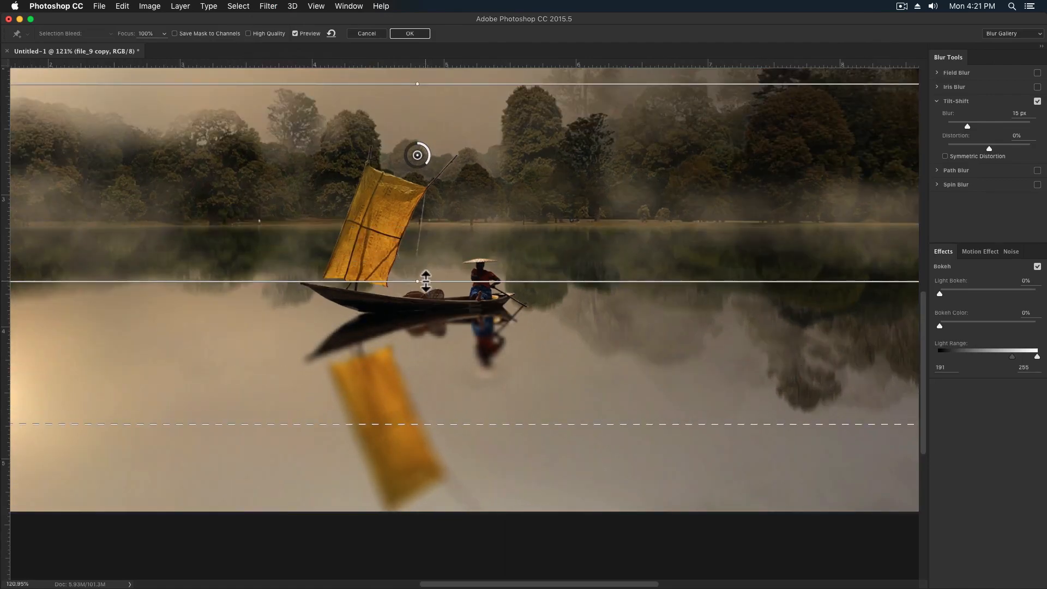
drag(426, 281, 426, 286)
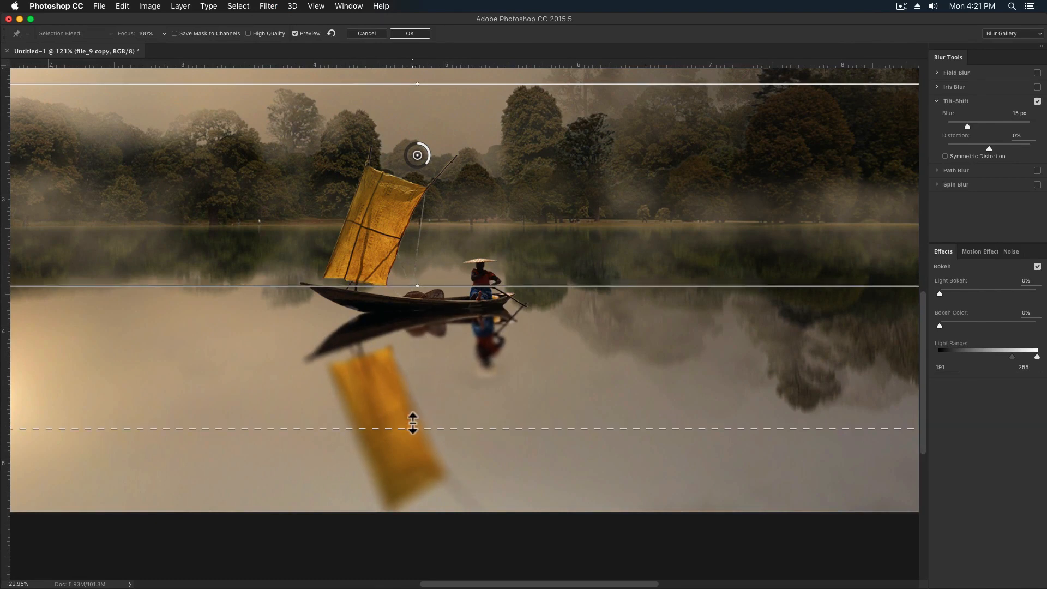
drag(415, 428, 417, 355)
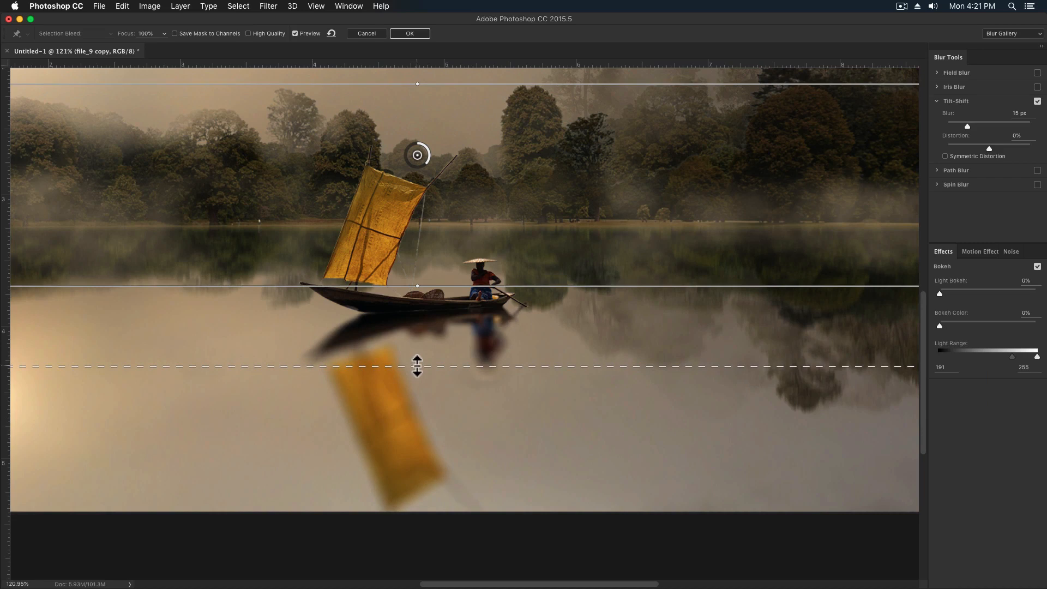
drag(417, 368, 417, 372)
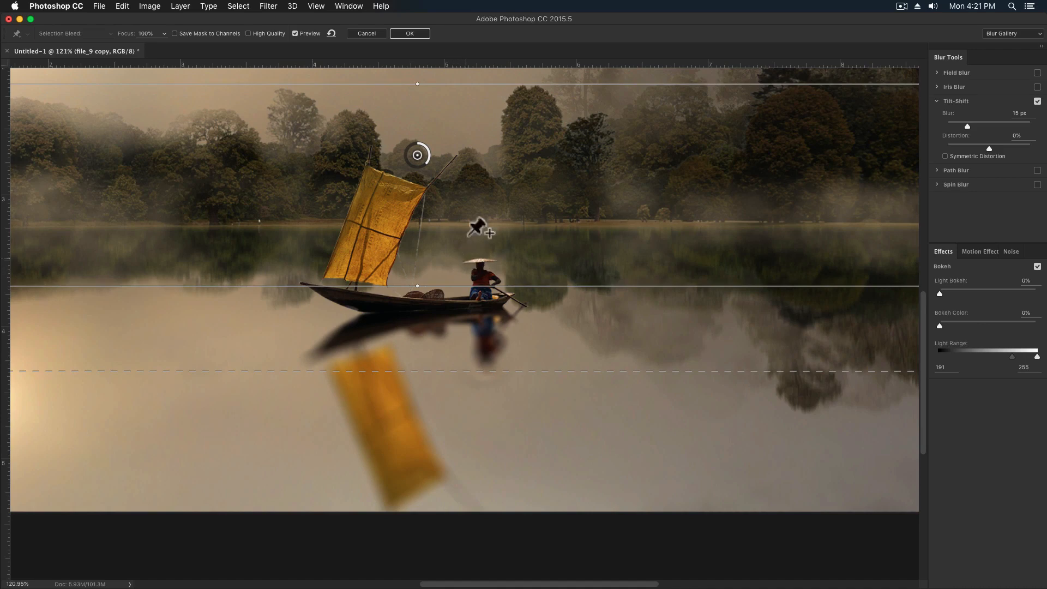
click(404, 33)
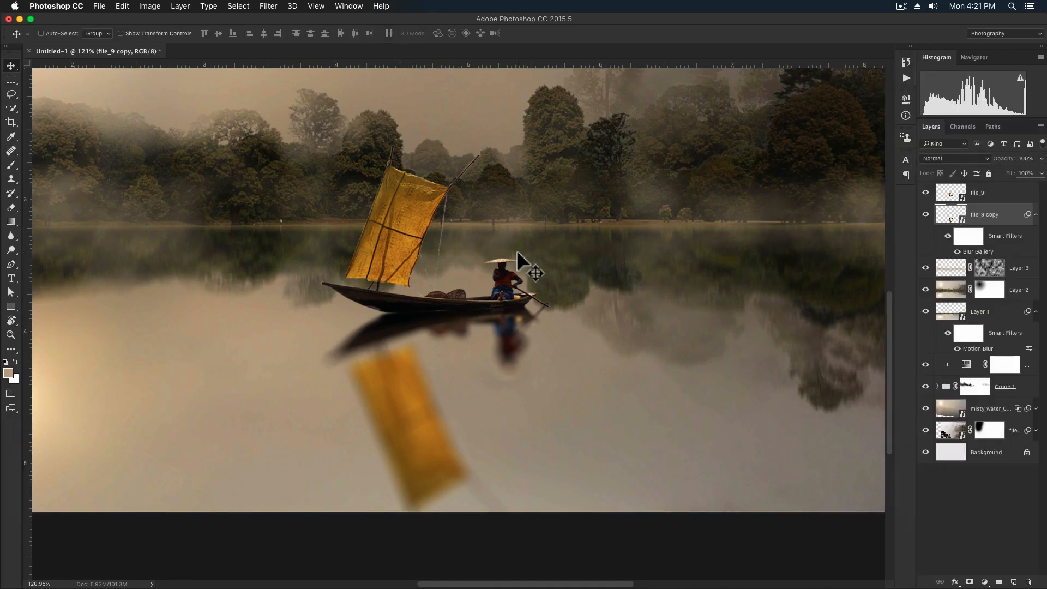
Add a layer mask to the boat reflection layer and choose the Gradient tool.
scroll(521, 262, down, 2)
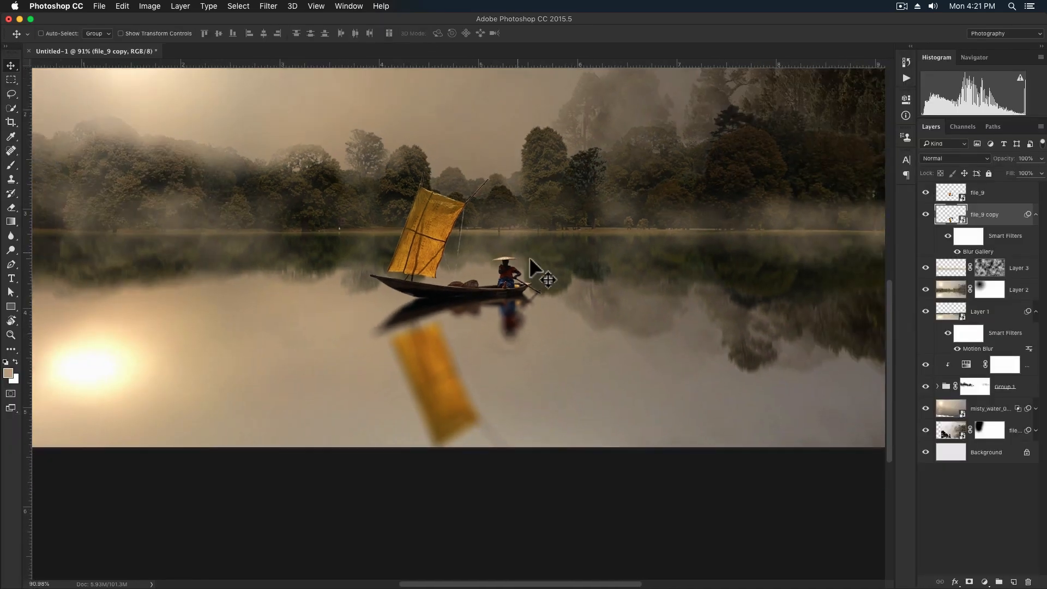
click(970, 581)
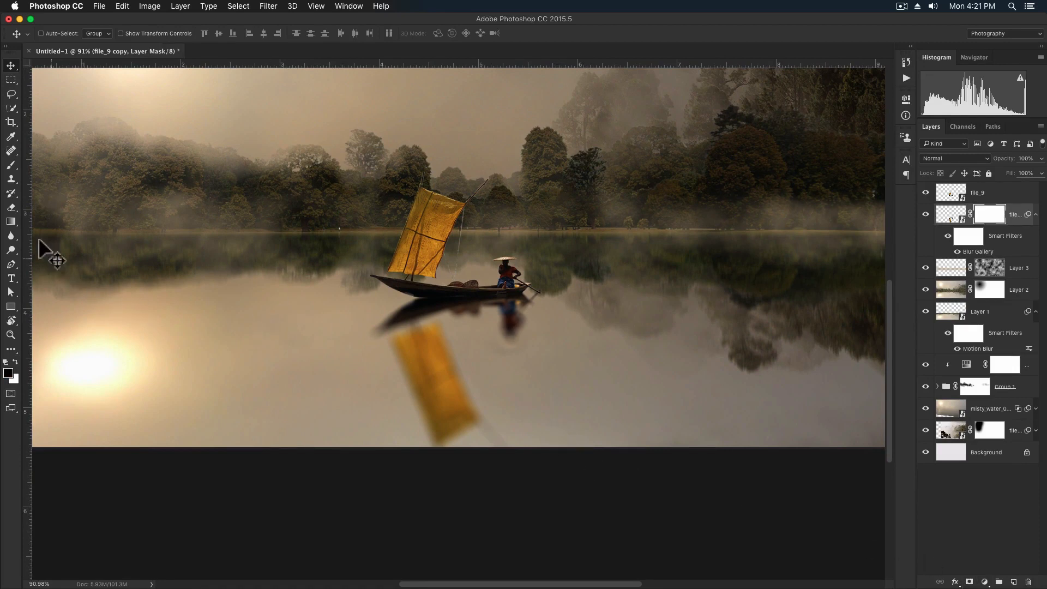
click(11, 222)
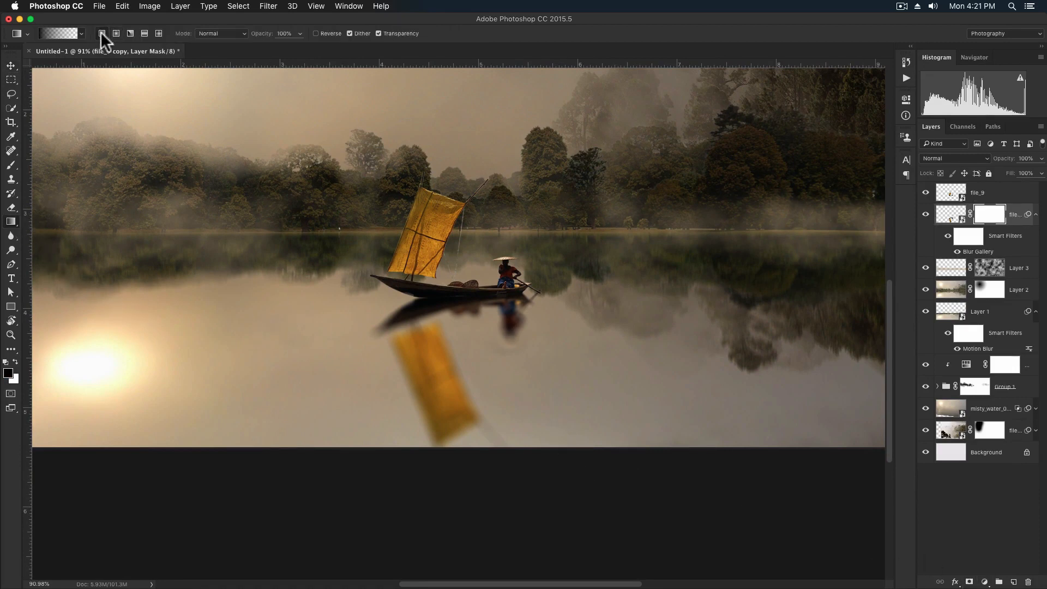
key(shift)
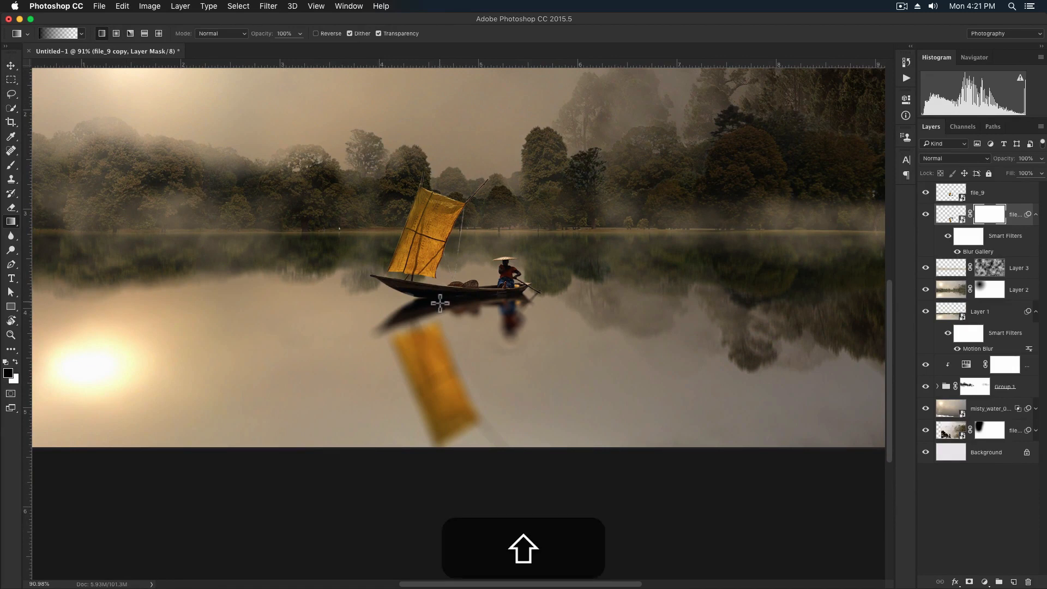
drag(452, 438, 455, 437)
key(shift+super+z)
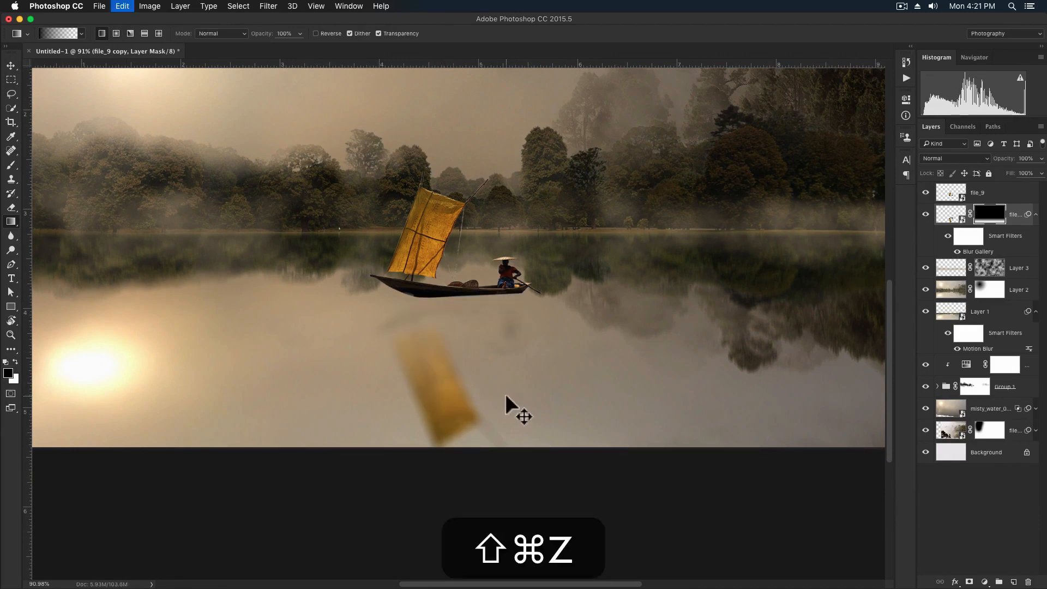
Fade the lower end of the sail reflection with a reversed vertical linear gradient on its layer mask.
click(331, 35)
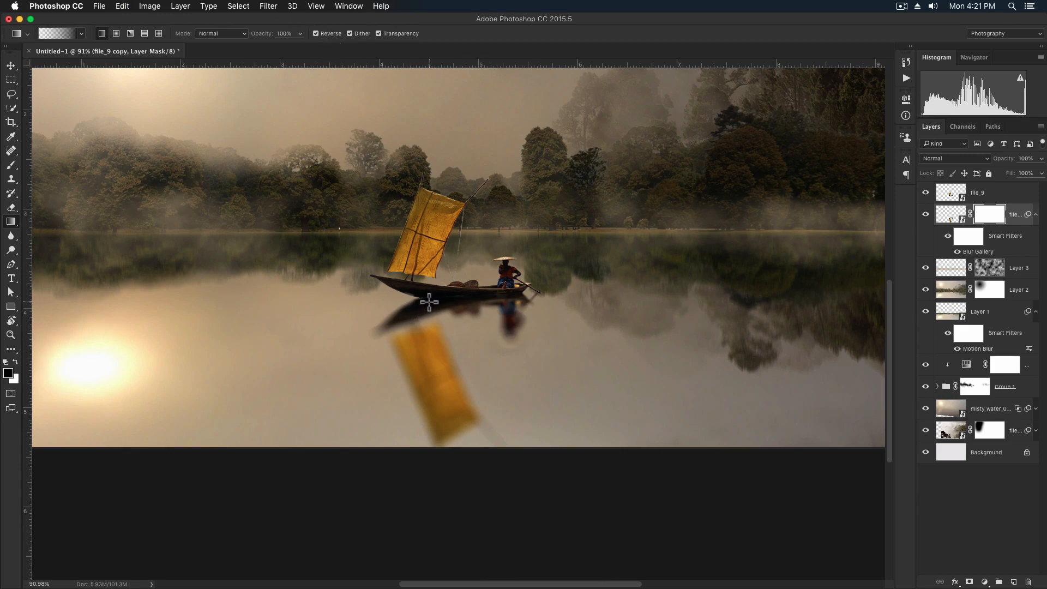
key(shift)
drag(437, 437, 442, 449)
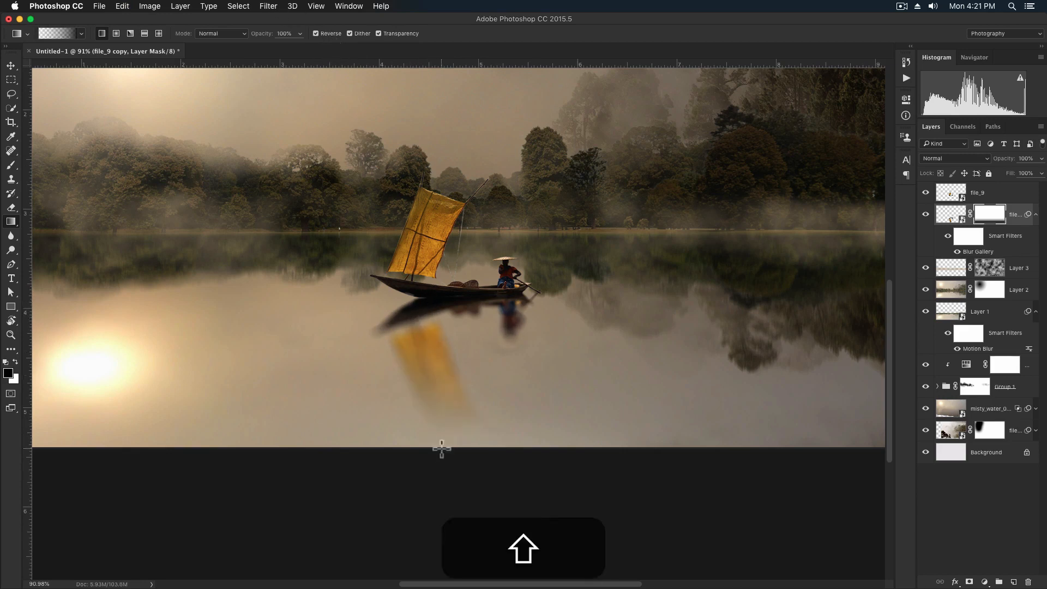
scroll(472, 299, up, 3)
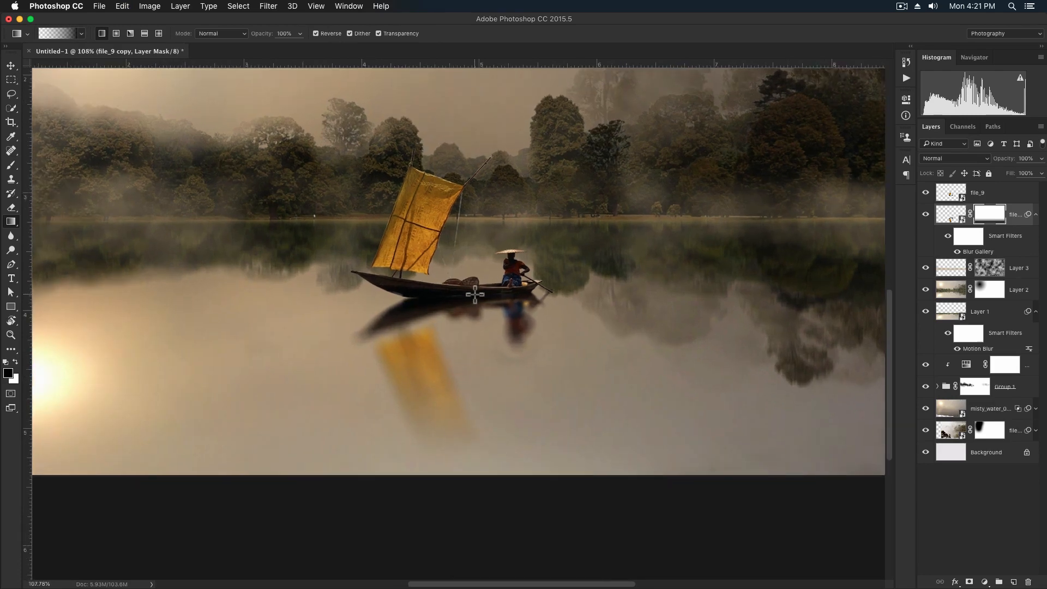
Set the fill of the boat reflection layer to 83%.
key(v)
scroll(475, 297, down, 3)
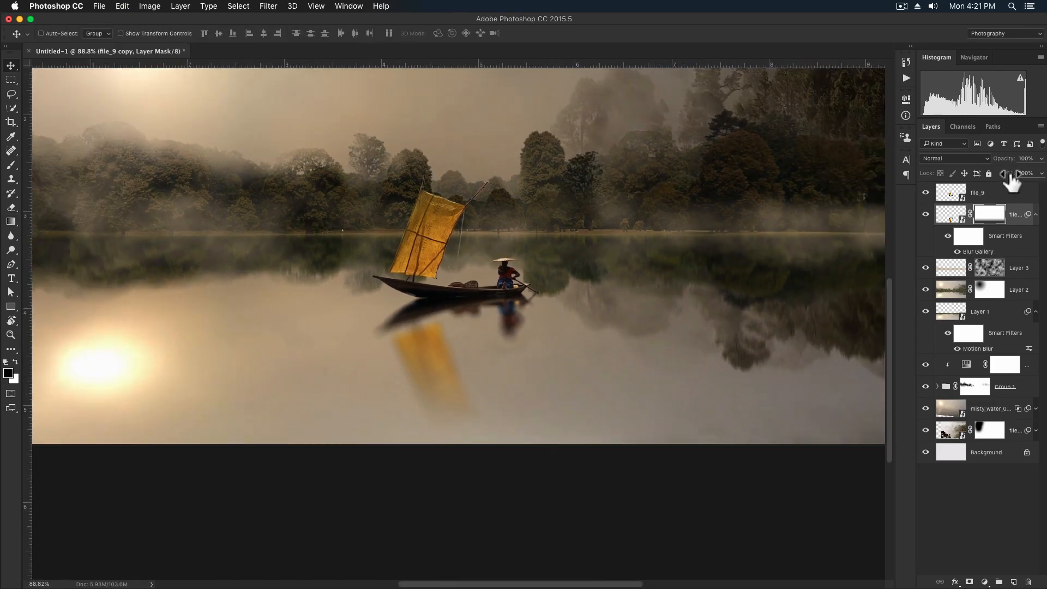
drag(1012, 183, 1006, 184)
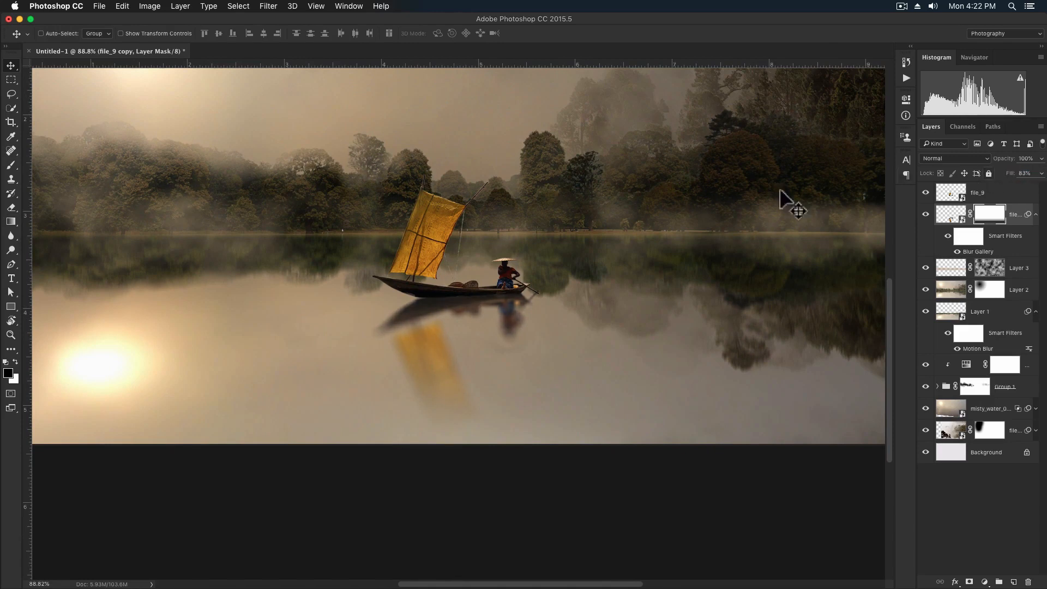
Create a new layer above the sailboat layer and select the 1423 px water splash brush.
scroll(527, 276, up, 1)
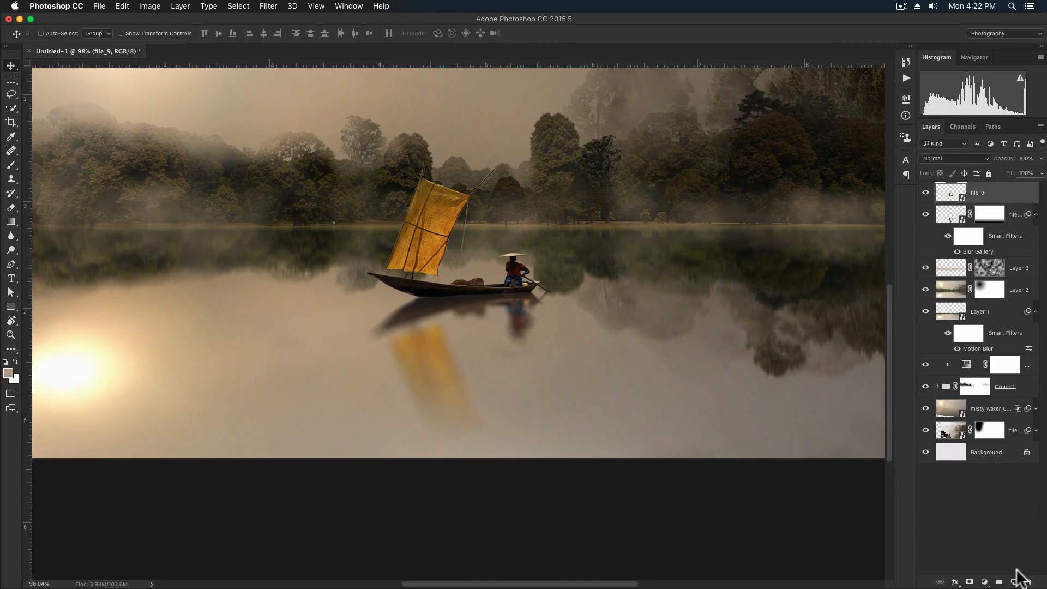
click(1013, 582)
key(b)
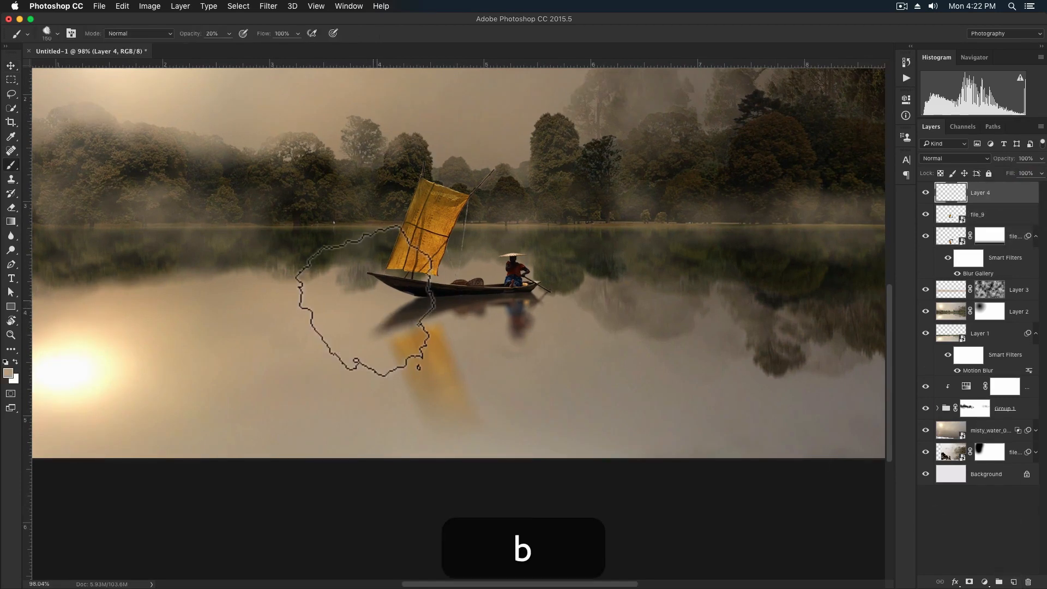
right_click(389, 237)
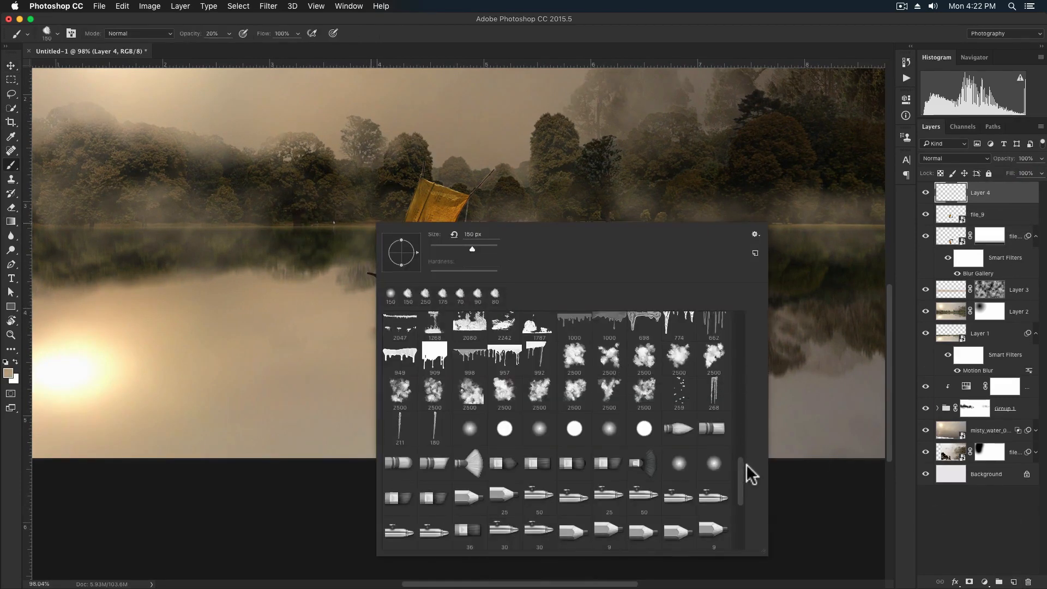
drag(748, 476, 755, 388)
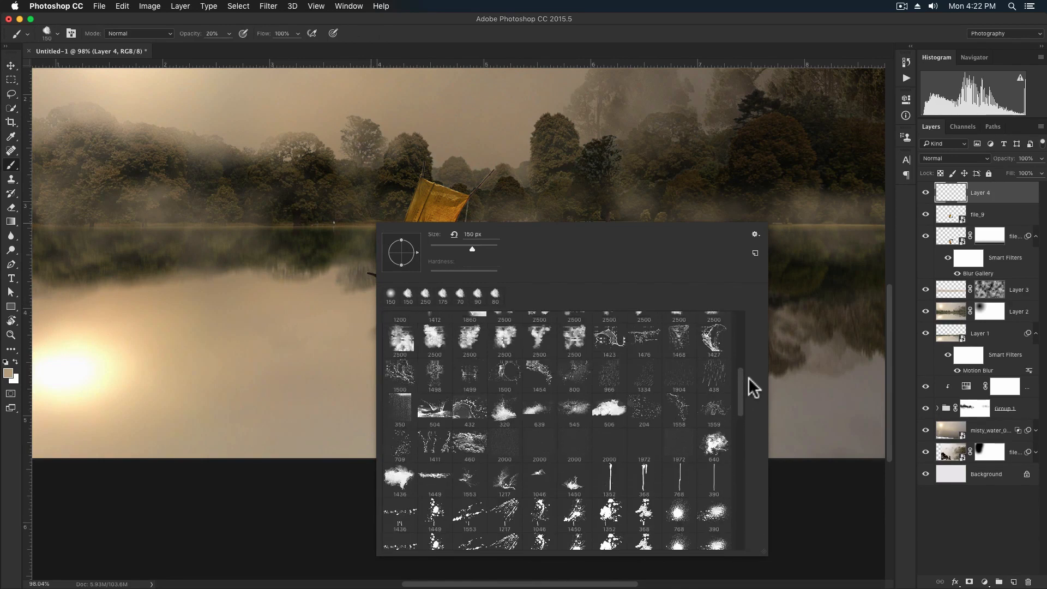
click(609, 341)
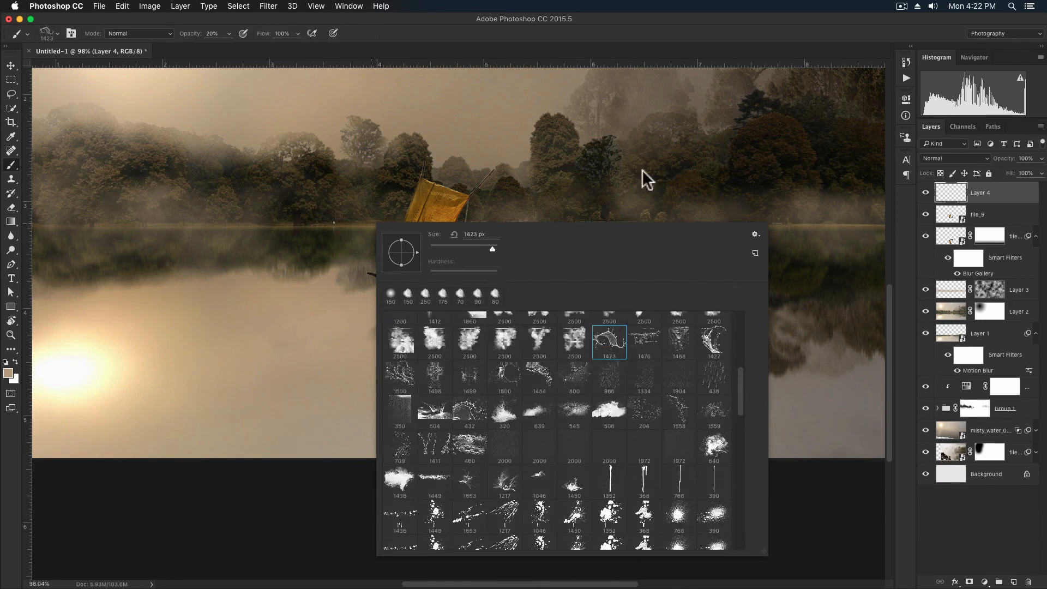
Set the foreground colour to white and reduce the splash brush size to 200 px.
click(609, 27)
key(d)
key(x)
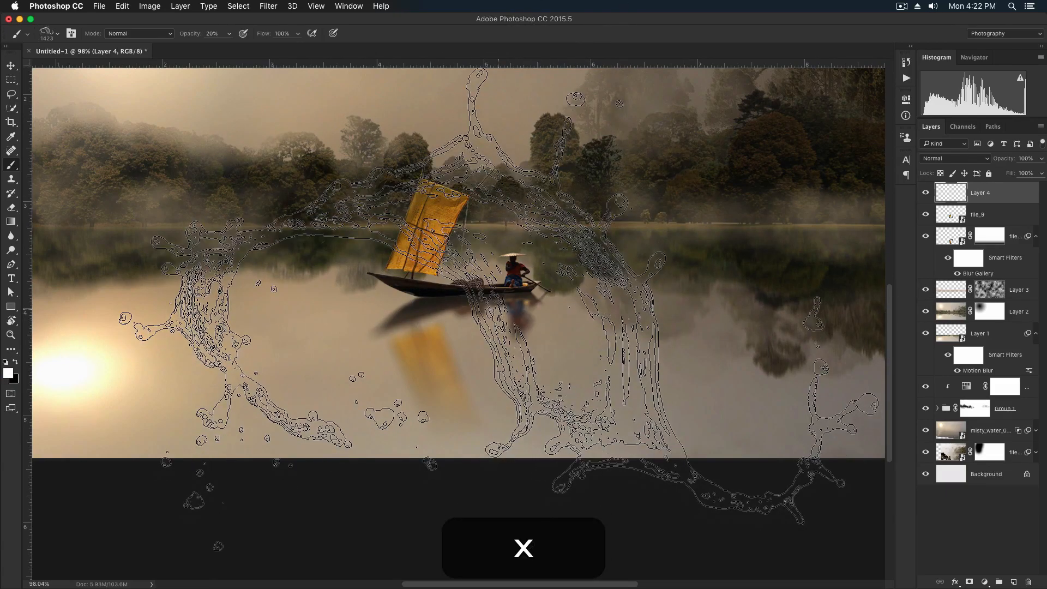
scroll(507, 316, down, 3)
key(bracketleft)
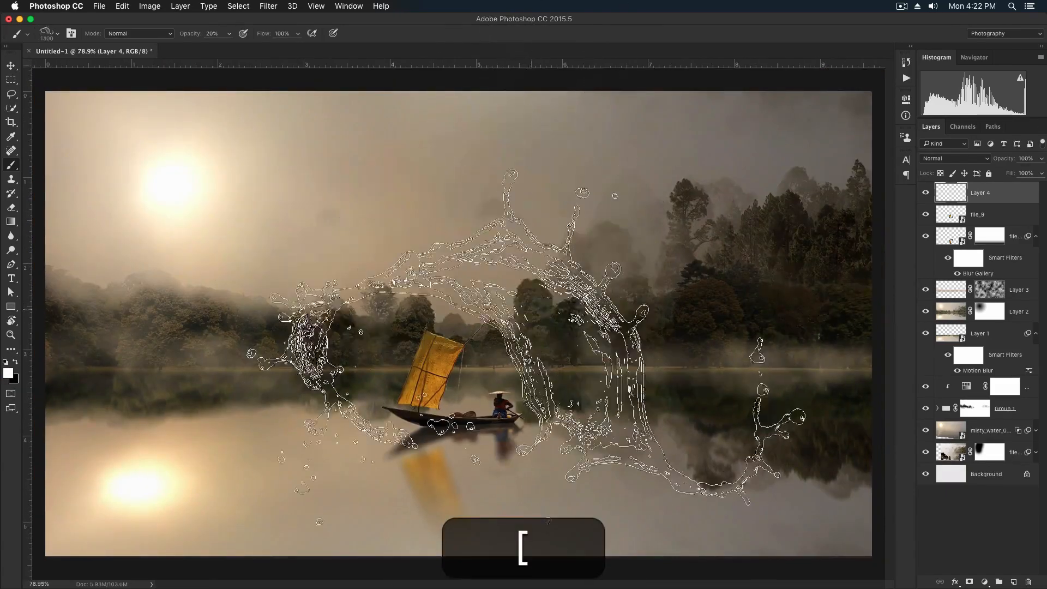
key(bracketleft)
key(bracketleft)
key(bracketleft)
key(bracketleft)
key(bracketleft)
key(bracketleft)
key(bracketleft)
key(bracketleft)
key(bracketleft)
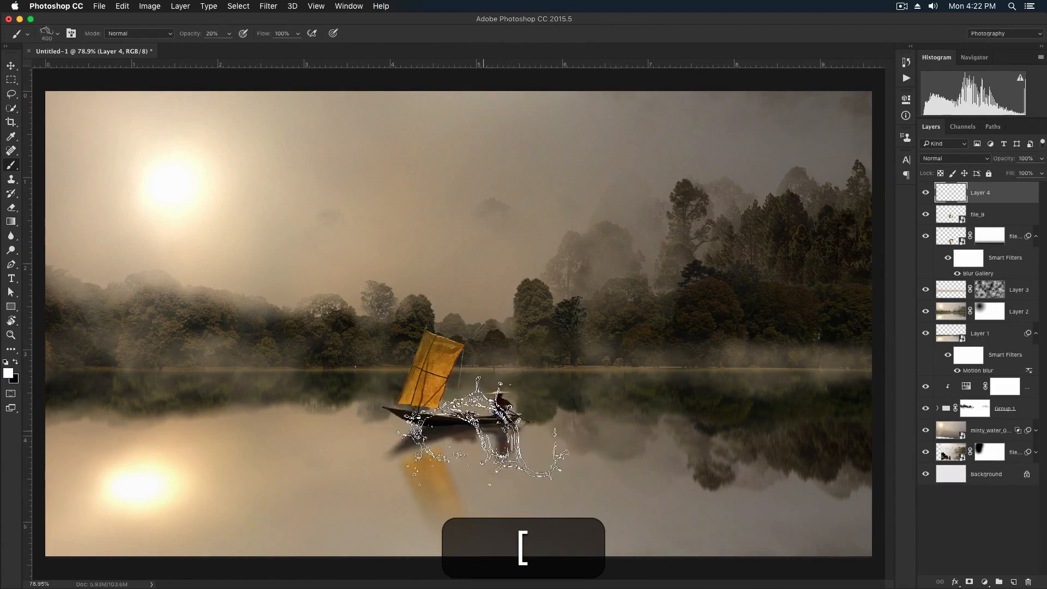
key(bracketleft)
key(bracketleft)
Set the brush opacity to 100% and stamp one white splash over the lower edge of the hull.
key(super)
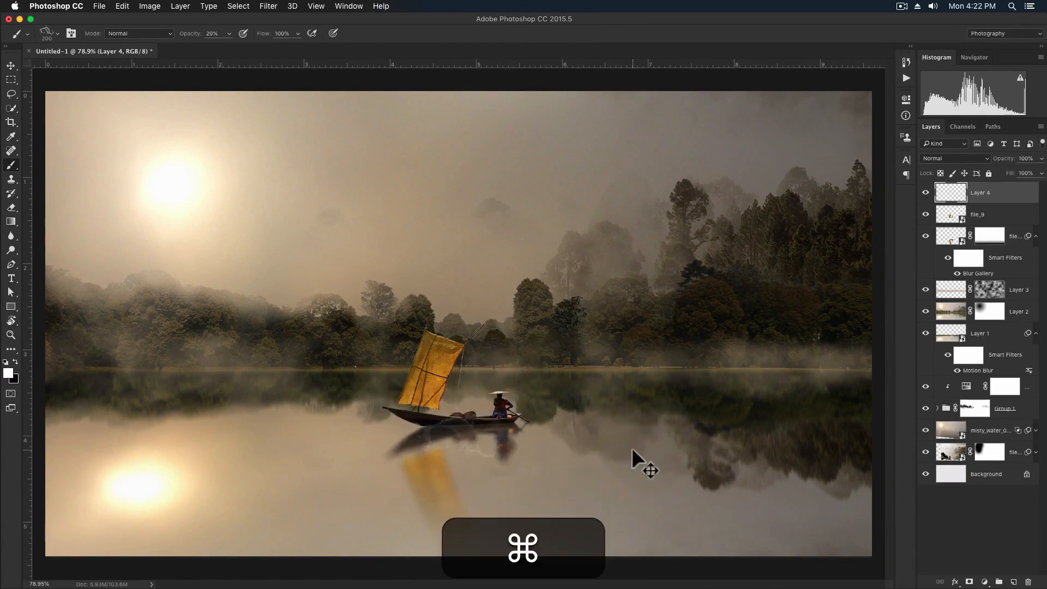
key(super+z)
key(super+0)
key(0)
click(470, 436)
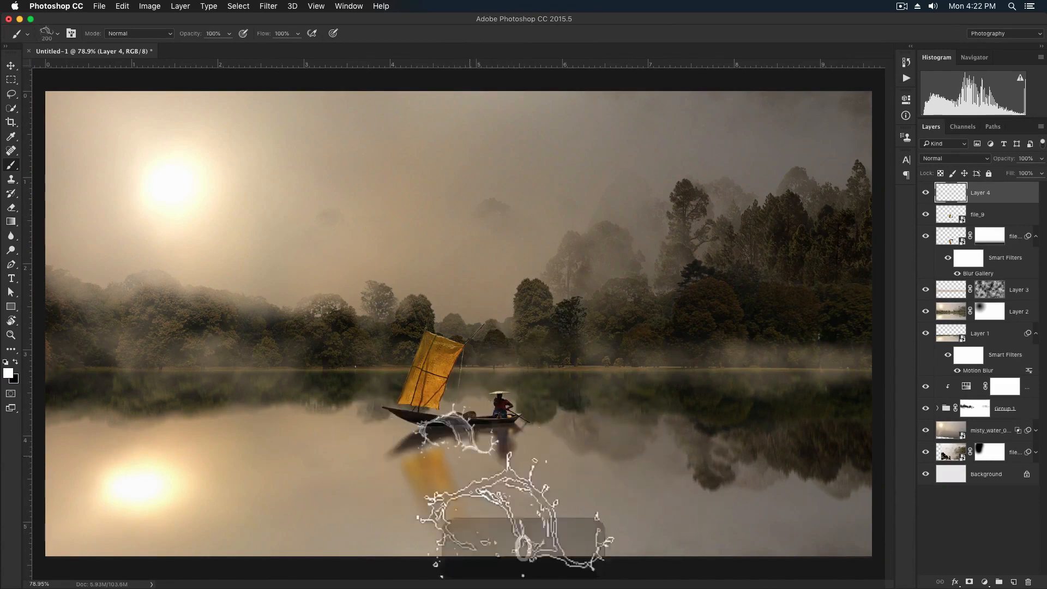
Squash the splash vertically into a thin horizontal strip of water.
key(v)
scroll(491, 479, up, 5)
key(super+t)
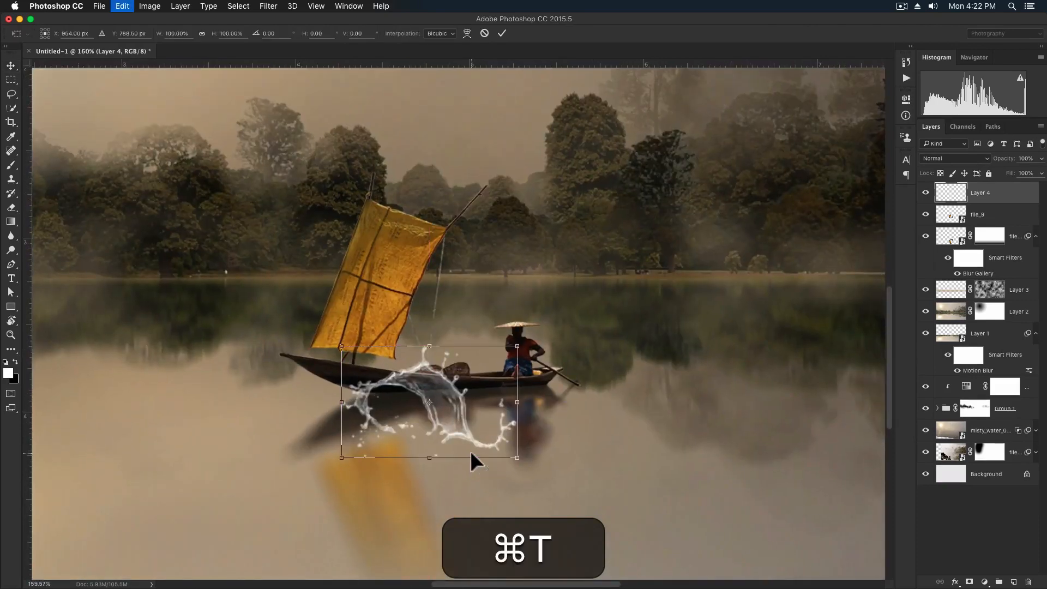
drag(430, 458, 441, 360)
key(Return)
scroll(443, 360, up, 2)
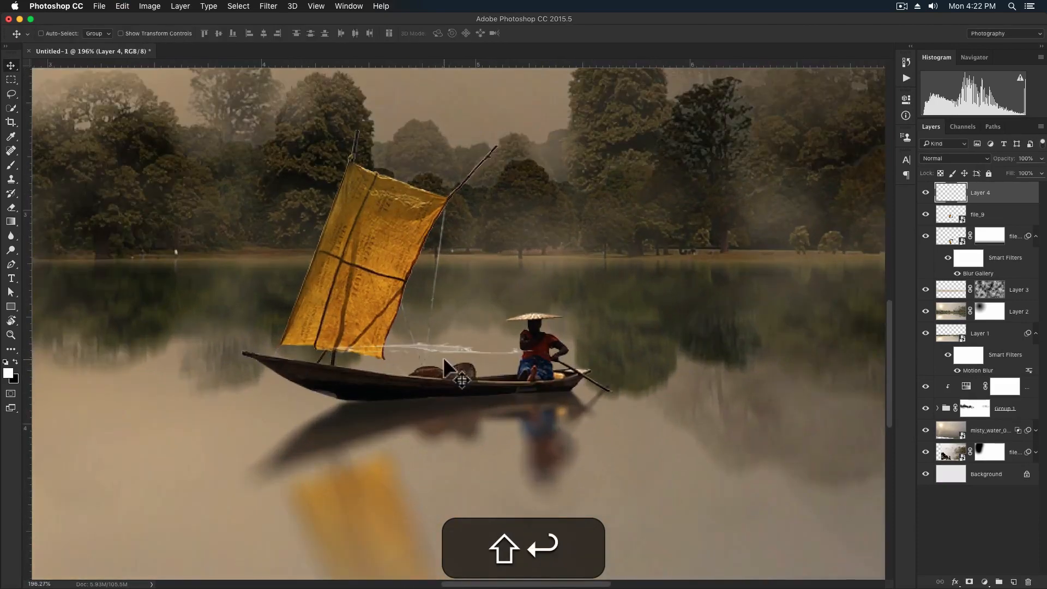
Set the splash layer's blend mode to Screen and move the strip down to the waterline beneath the hull.
click(954, 158)
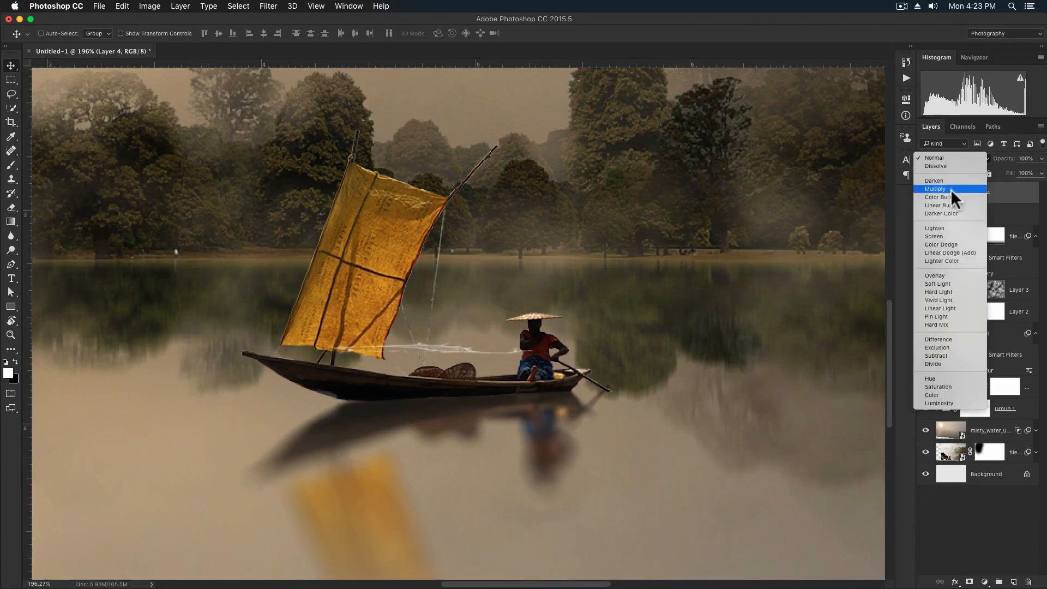
click(943, 236)
scroll(435, 360, up, 1)
drag(454, 356, 461, 412)
Rotate the splash strip about -1.3°, squash it slightly in height and nudge it down along the hull's waterline.
scroll(498, 423, up, 1)
key(super+t)
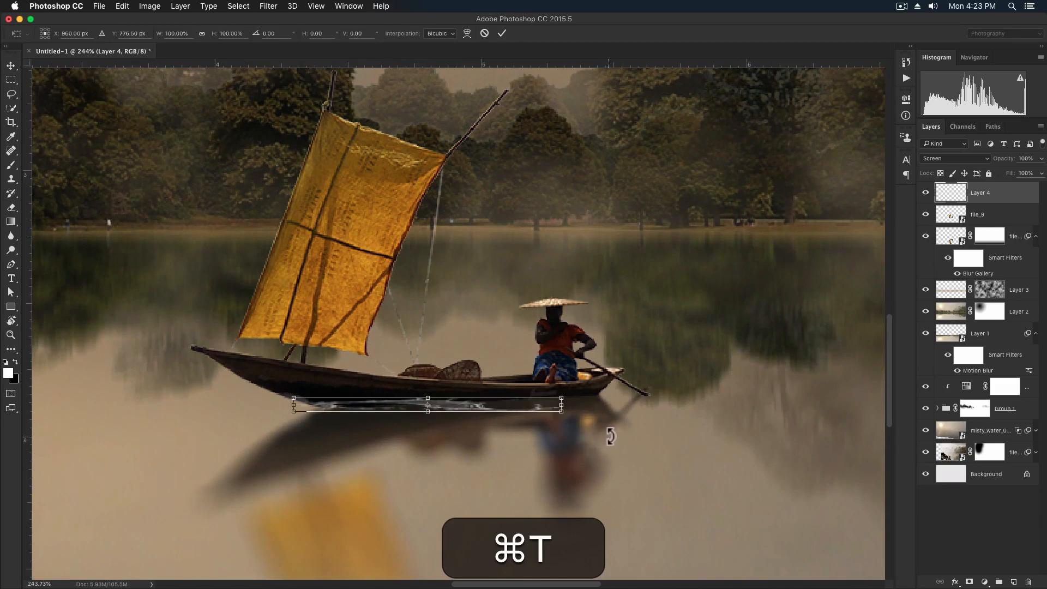
drag(610, 436, 608, 428)
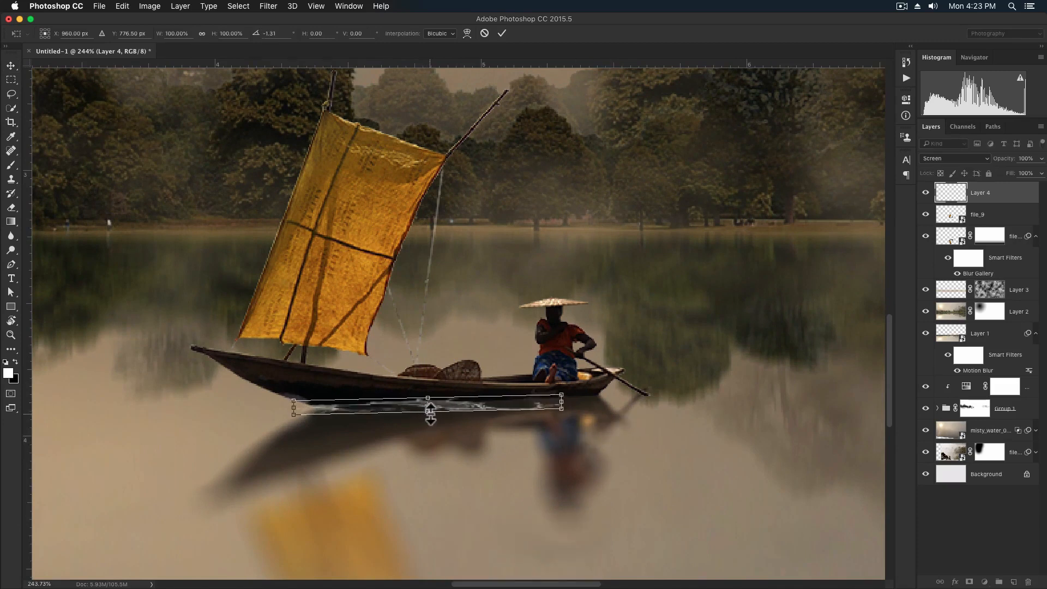
drag(431, 412, 435, 408)
key(Return)
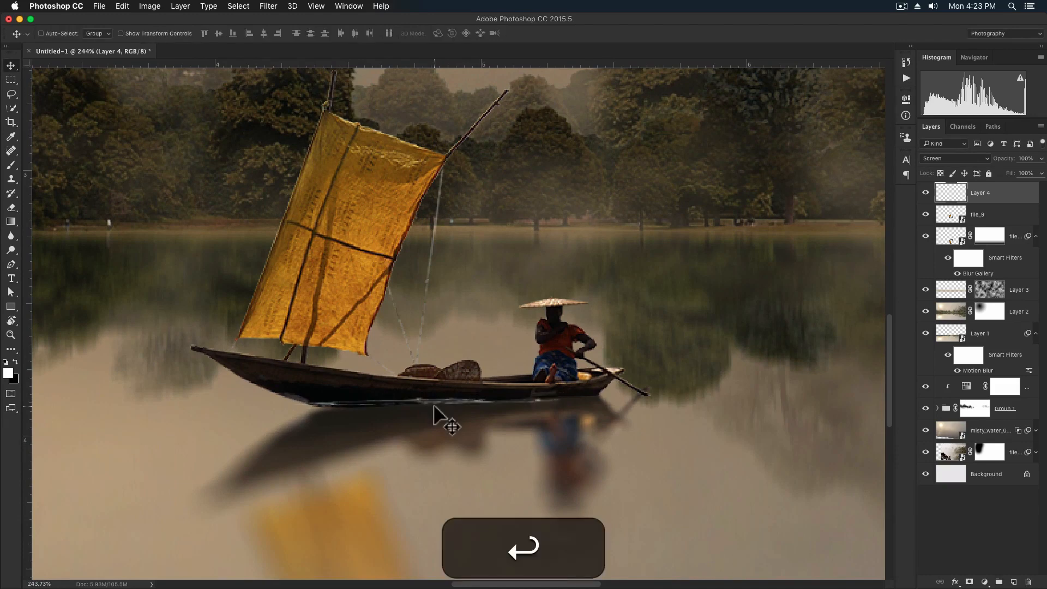
scroll(434, 406, up, 3)
key(Down)
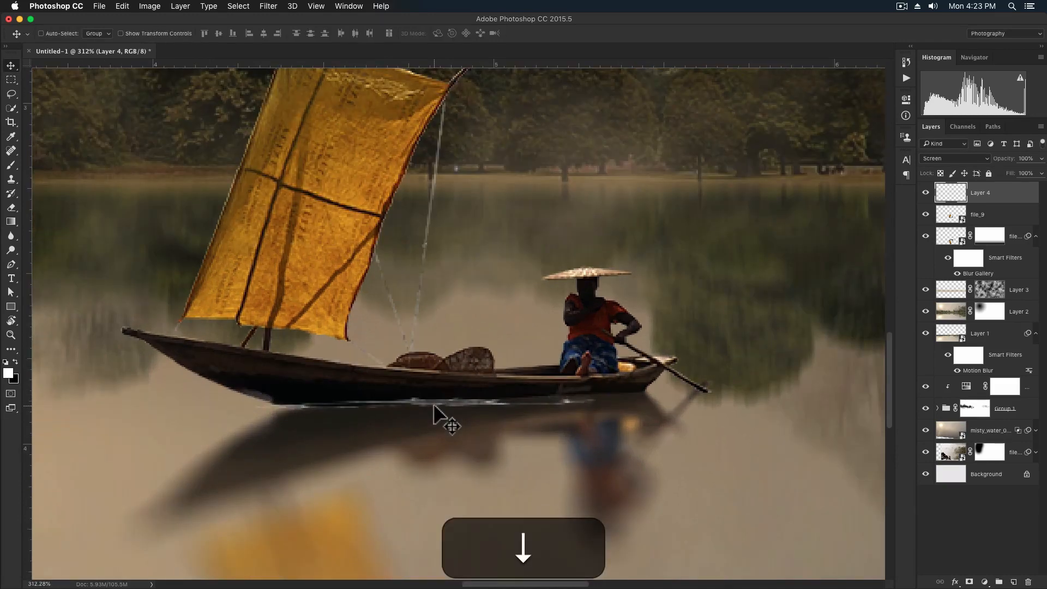
Duplicate the splash strip, flip the copy horizontally, rotate it about -3.7° and place it at the waterline around the oar.
key(alt+super+t)
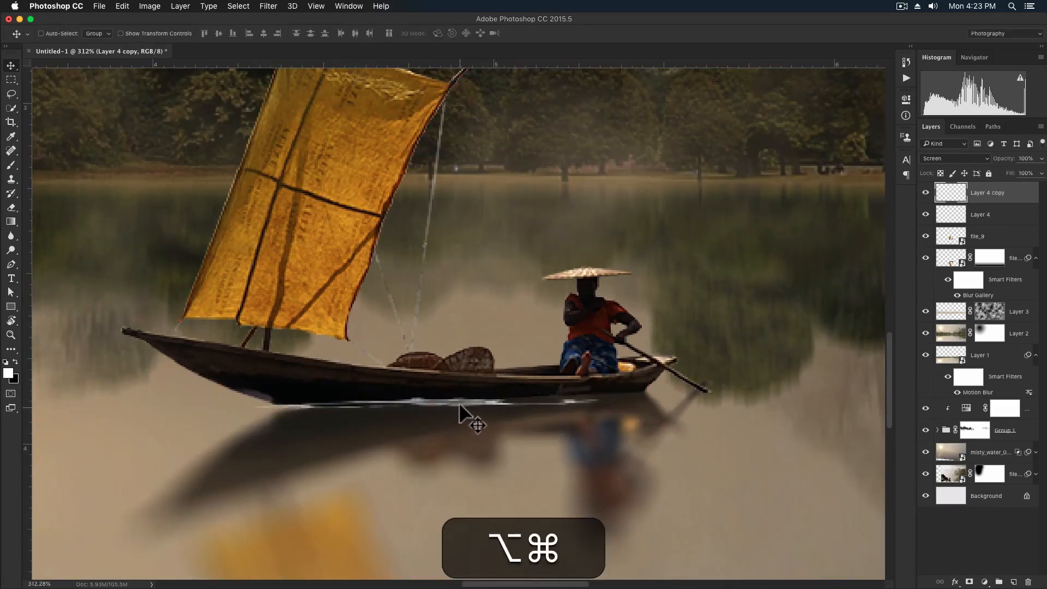
right_click(459, 404)
click(493, 540)
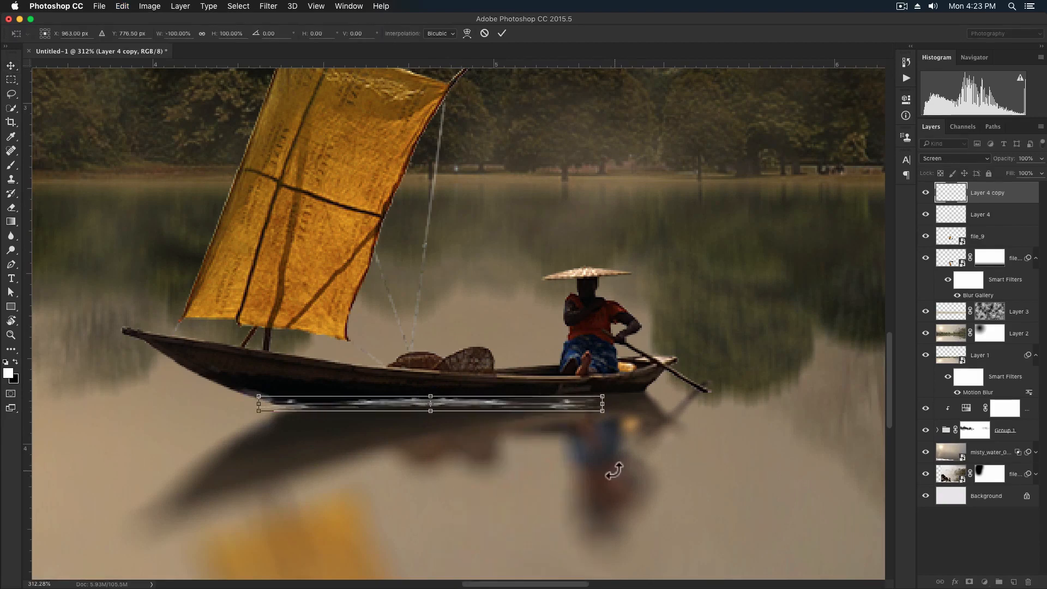
drag(579, 402, 635, 402)
drag(689, 421, 690, 411)
drag(627, 404, 627, 396)
drag(718, 420, 717, 416)
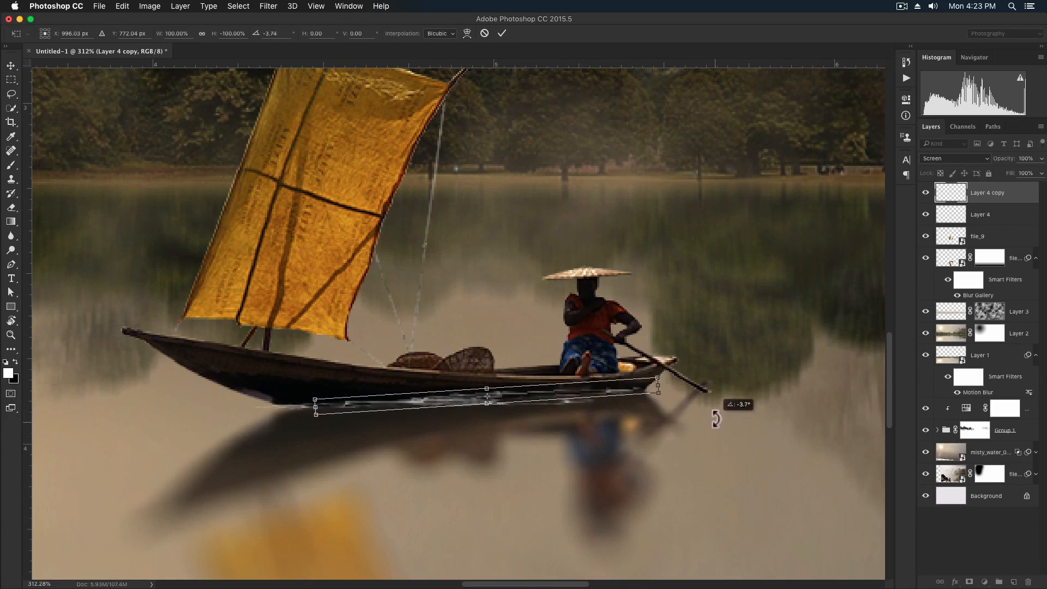
drag(581, 392, 711, 389)
key(Return)
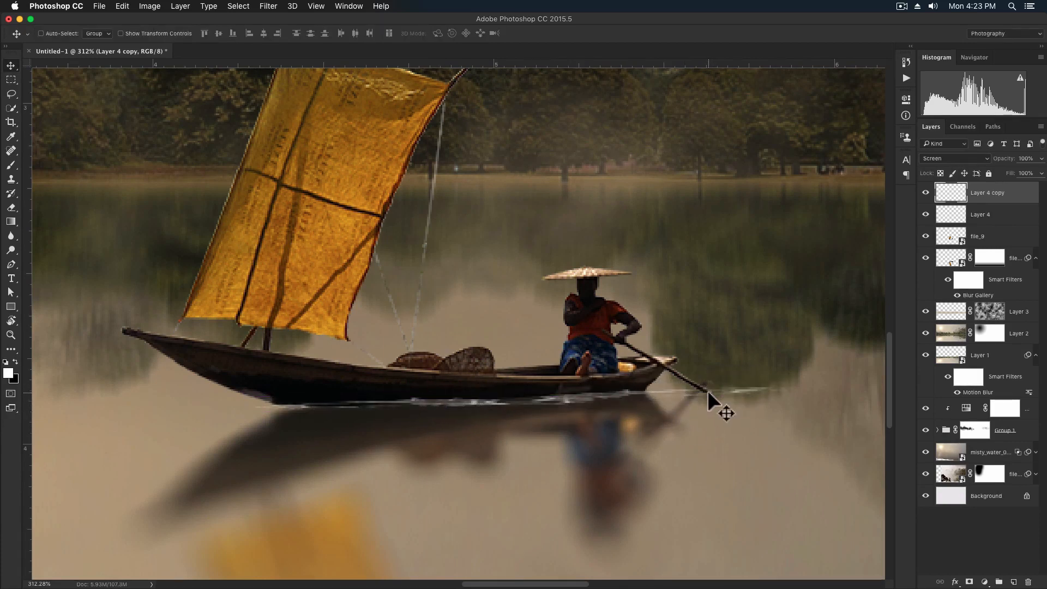
Merge Layer 4 and Layer 4 copy into a single splash layer.
scroll(498, 303, down, 5)
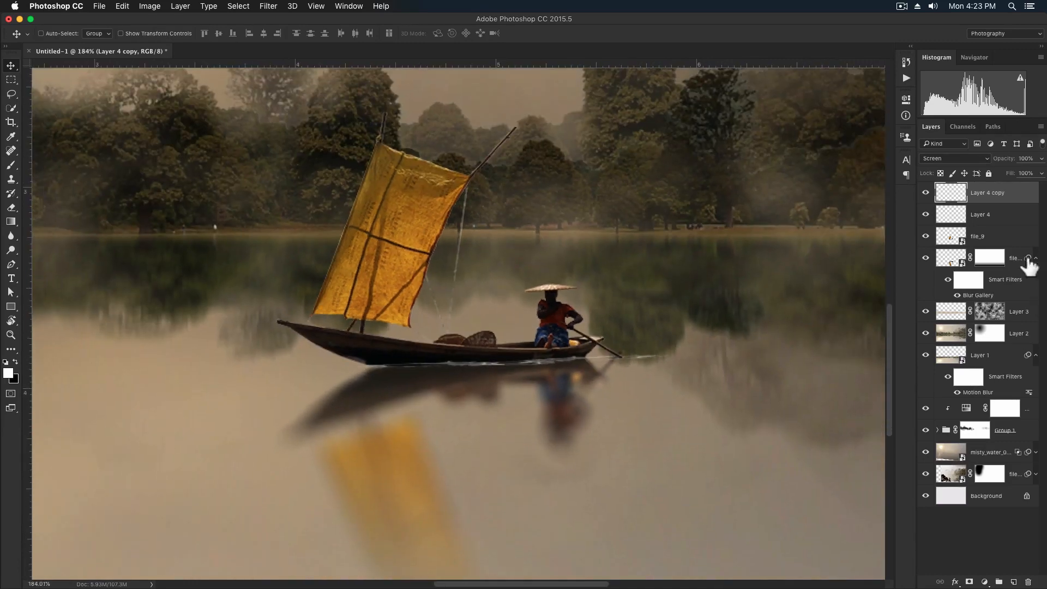
shift+click(1000, 216)
key(super+e)
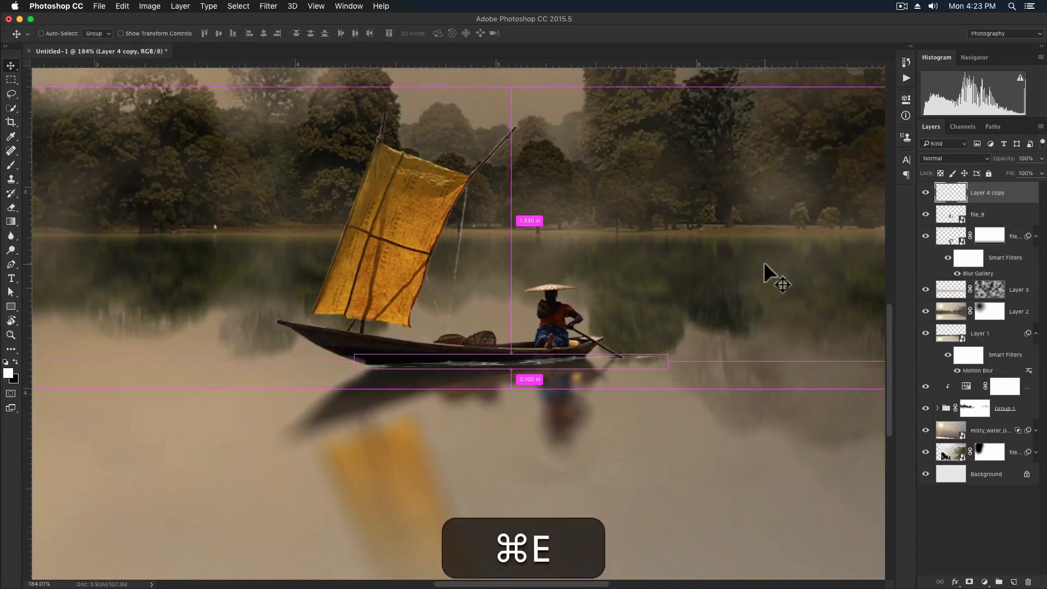
scroll(764, 263, up, 2)
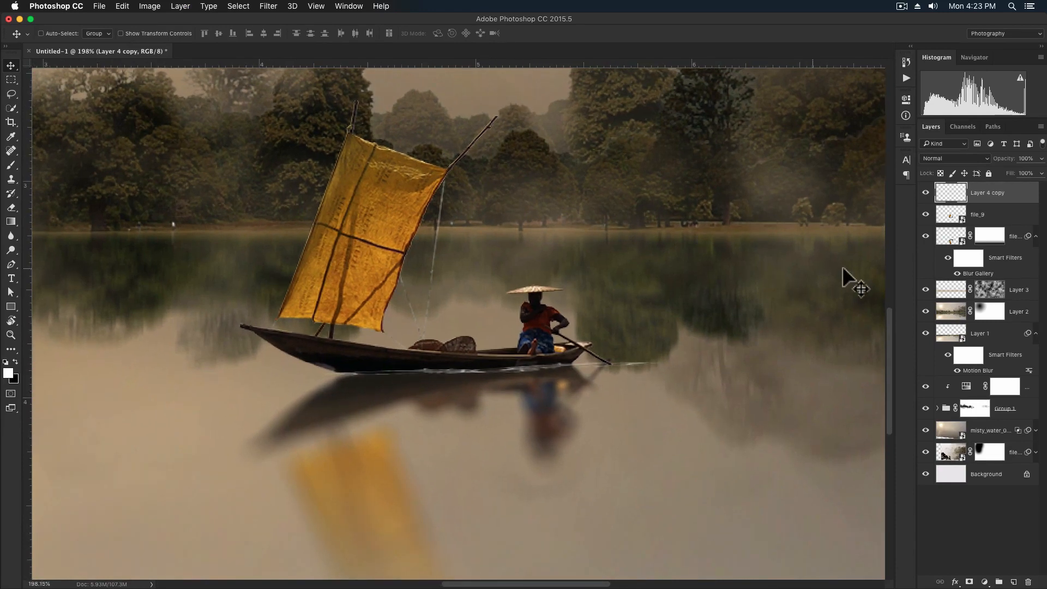
Set the merged splash layer's blend mode to Overlay and duplicate the layer.
click(944, 158)
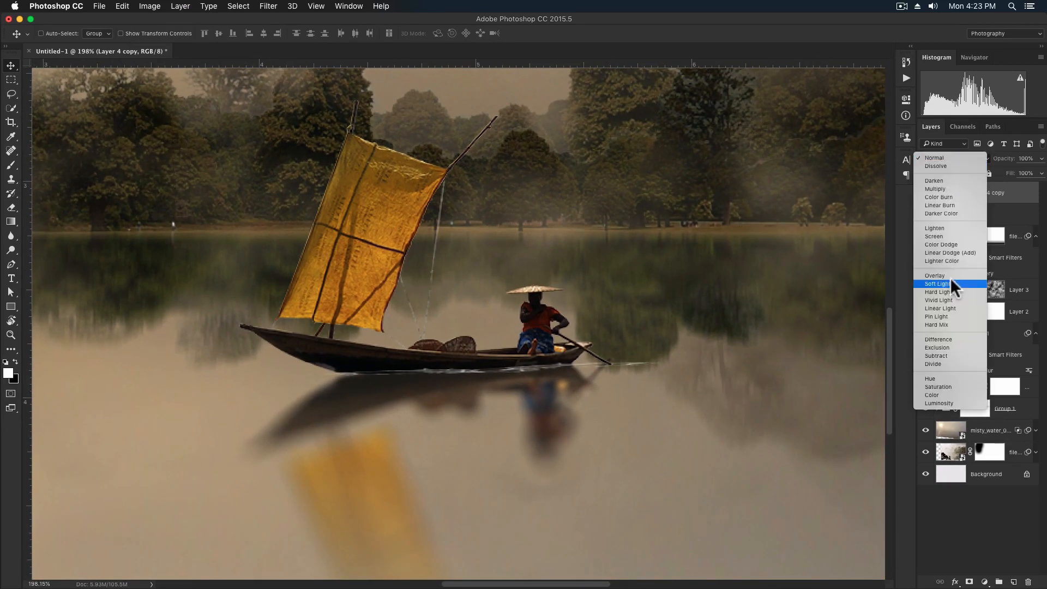
click(916, 275)
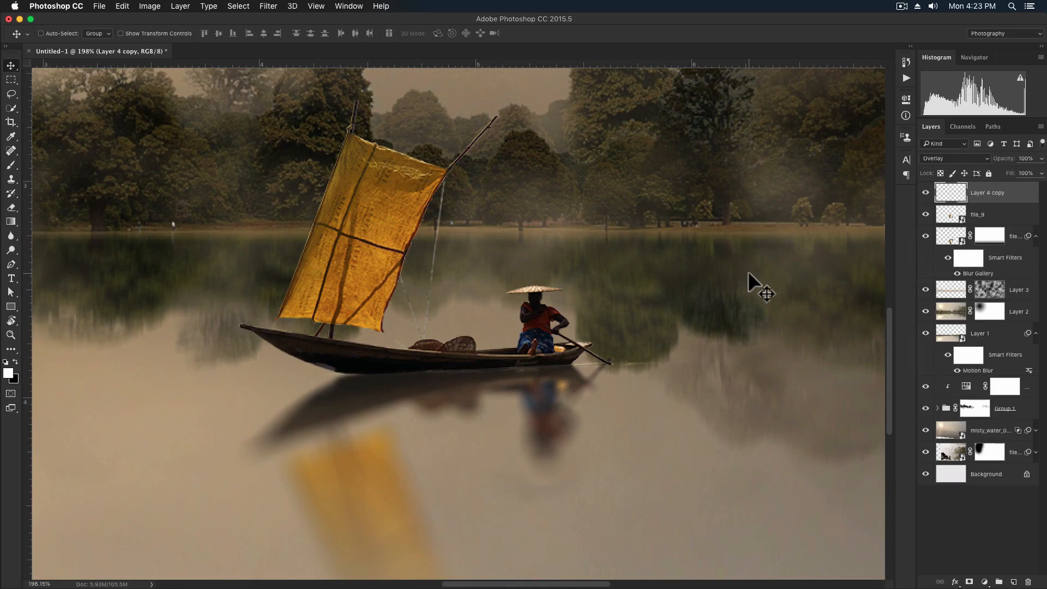
key(super+j)
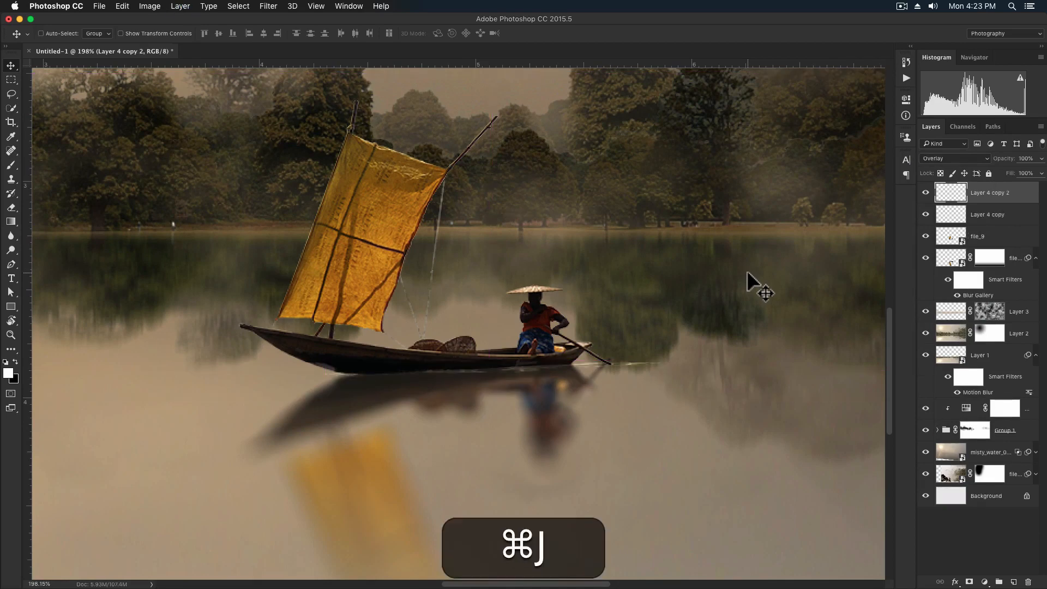
Paint black on Layer 3's mask with an enlarged soft brush at 21% opacity to thin the mist along the right-hand shoreline.
key(super+0)
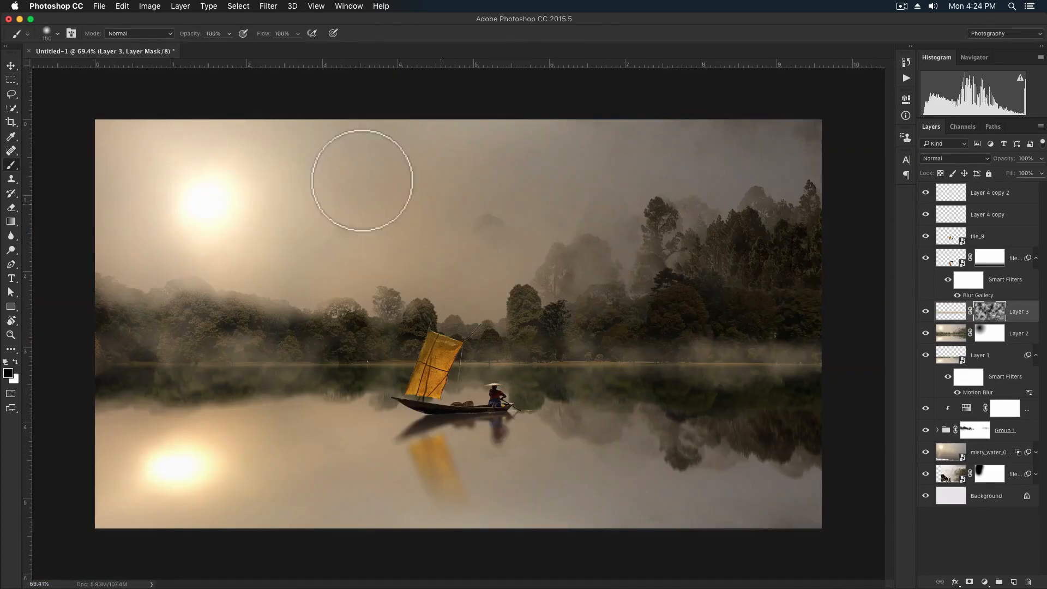
click(228, 33)
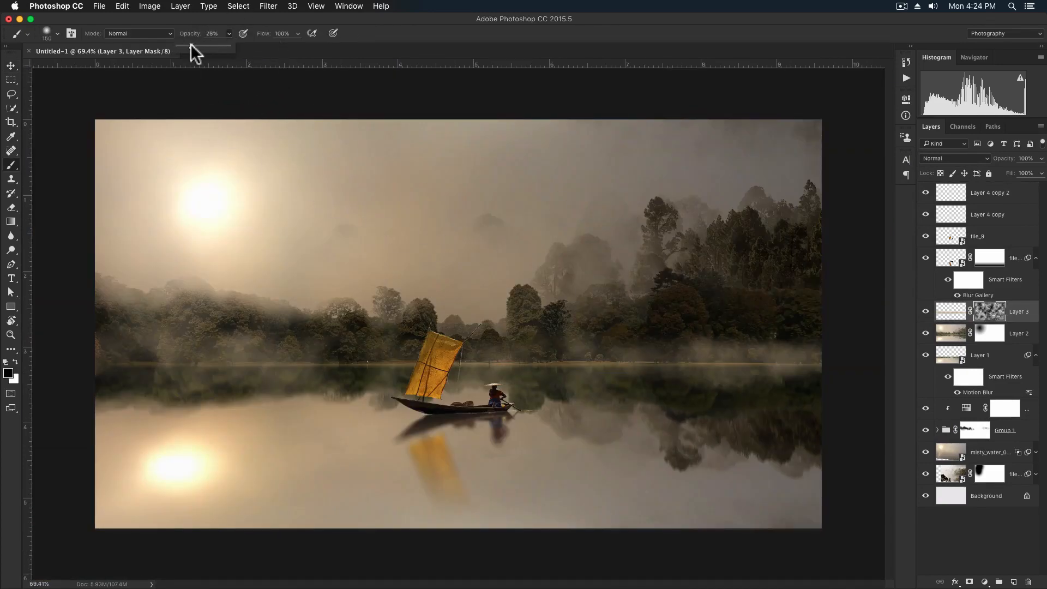
click(358, 24)
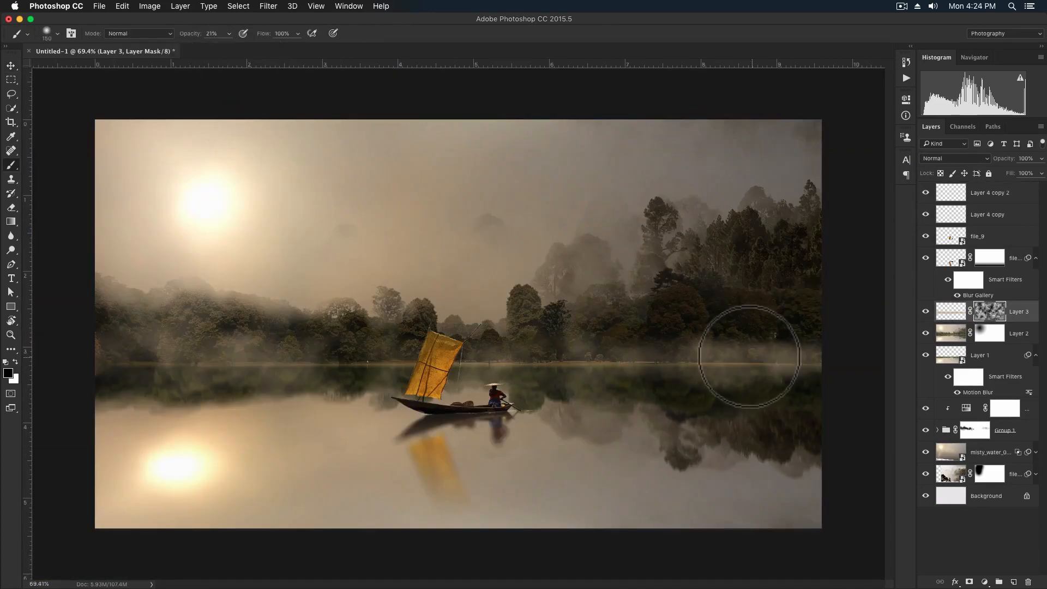
key(bracketright)
key(bracketright)
key(bracketright)
key(bracketright)
key(bracketright)
key(bracketright)
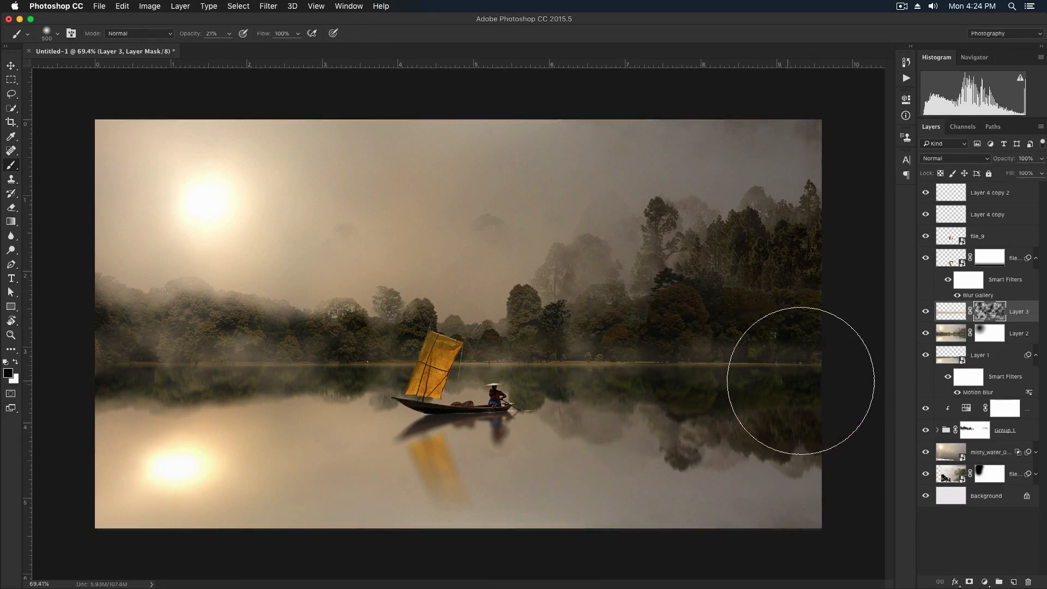
key(v)
scroll(769, 363, up, 2)
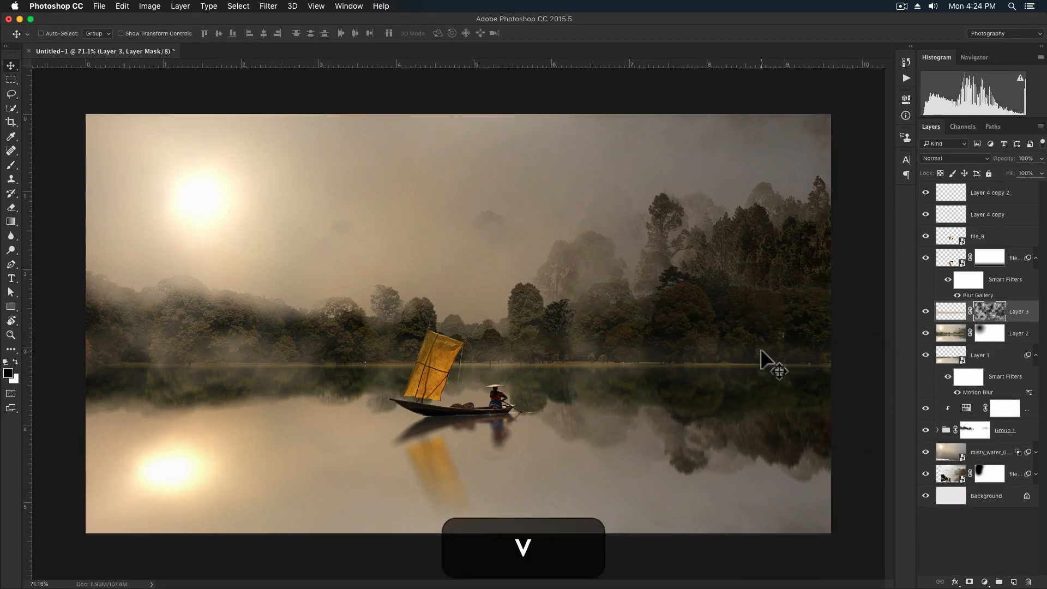
Fill the new top layer with a muted pink-brown and render Clouds into a new layer mask on it.
key(alt+BackSpace)
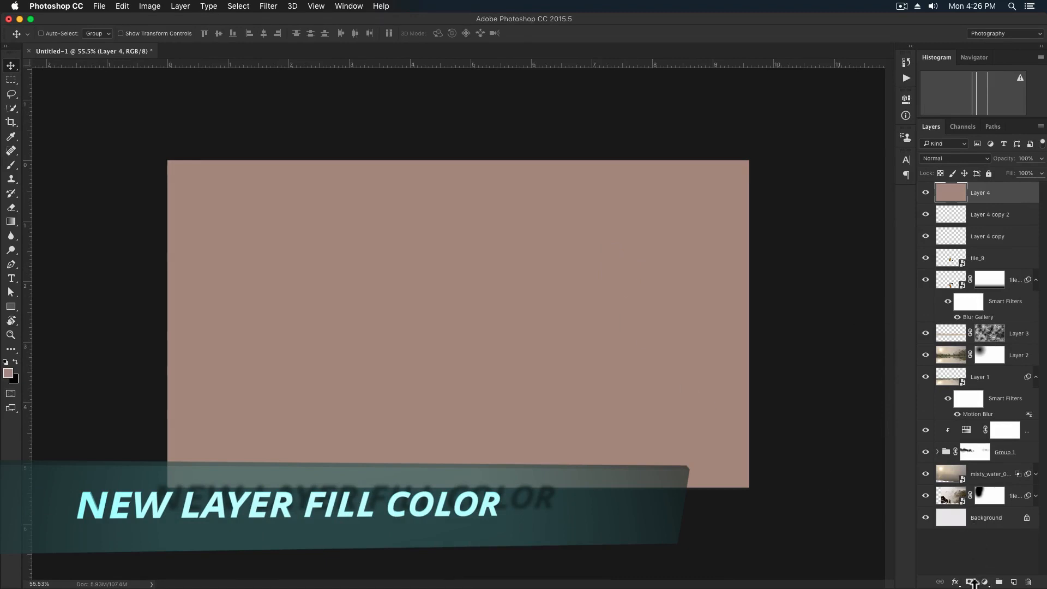
click(973, 582)
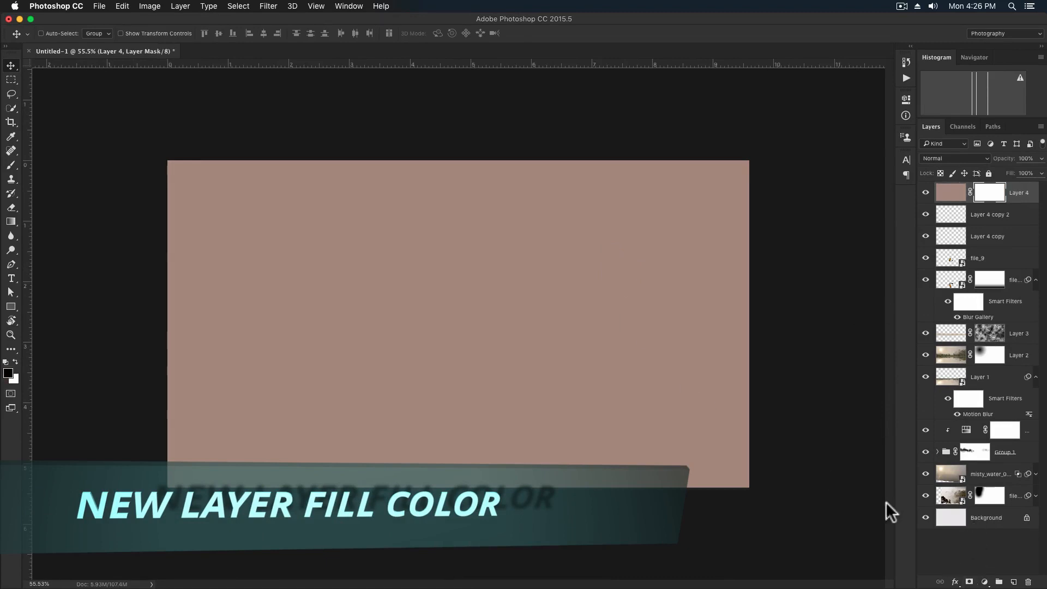
click(272, 6)
mouse_move(305, 188)
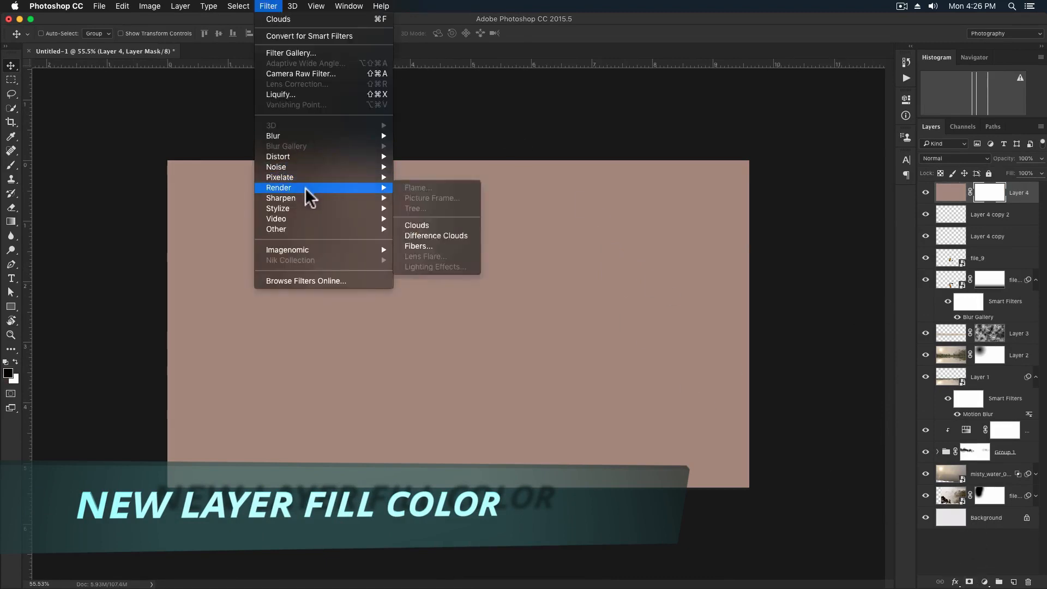
click(433, 227)
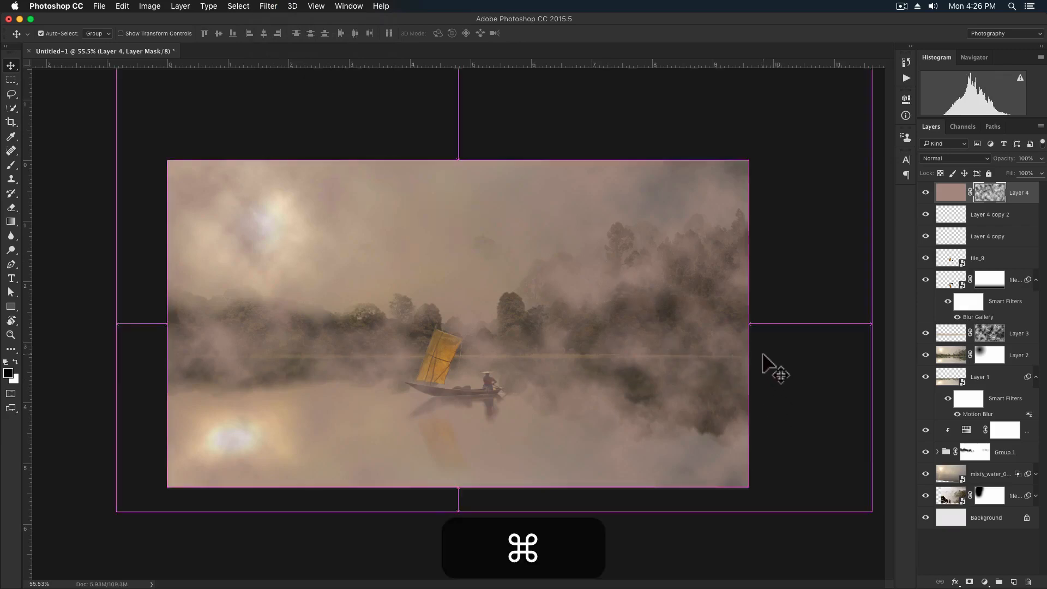
Move the cloud-masked Layer 4 directly beneath the file_9 boat layer and set its blend mode to Screen.
key(super+bracketleft)
key(super+bracketleft)
key(super+bracketleft)
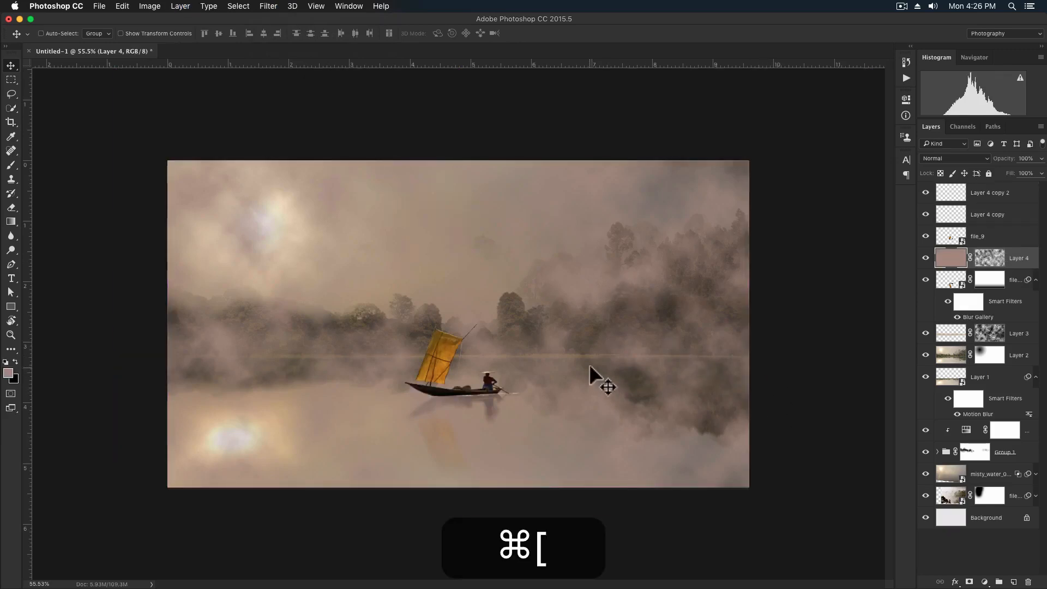
drag(591, 366, 595, 363)
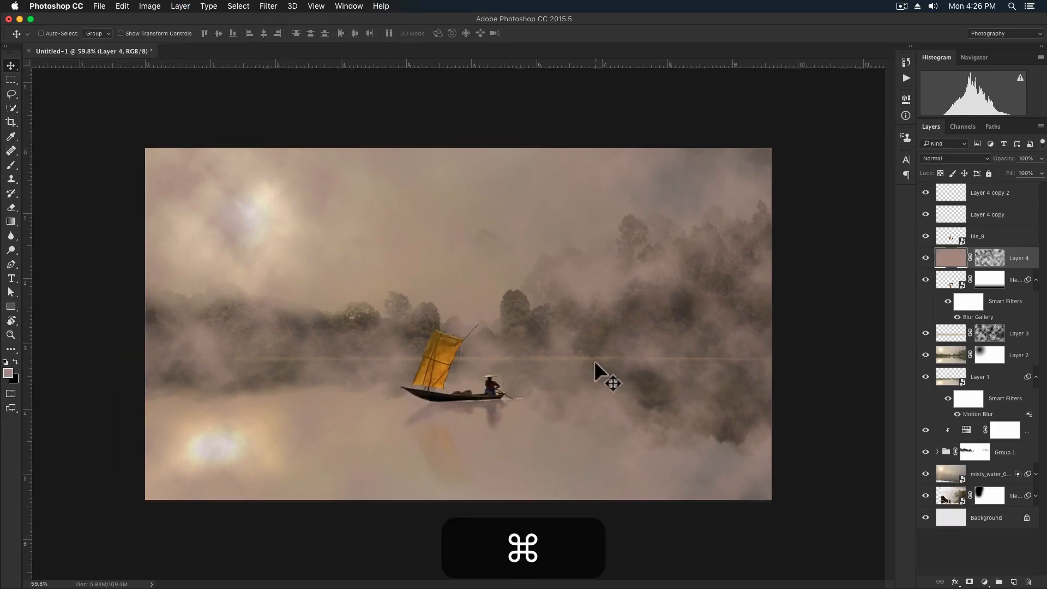
click(947, 158)
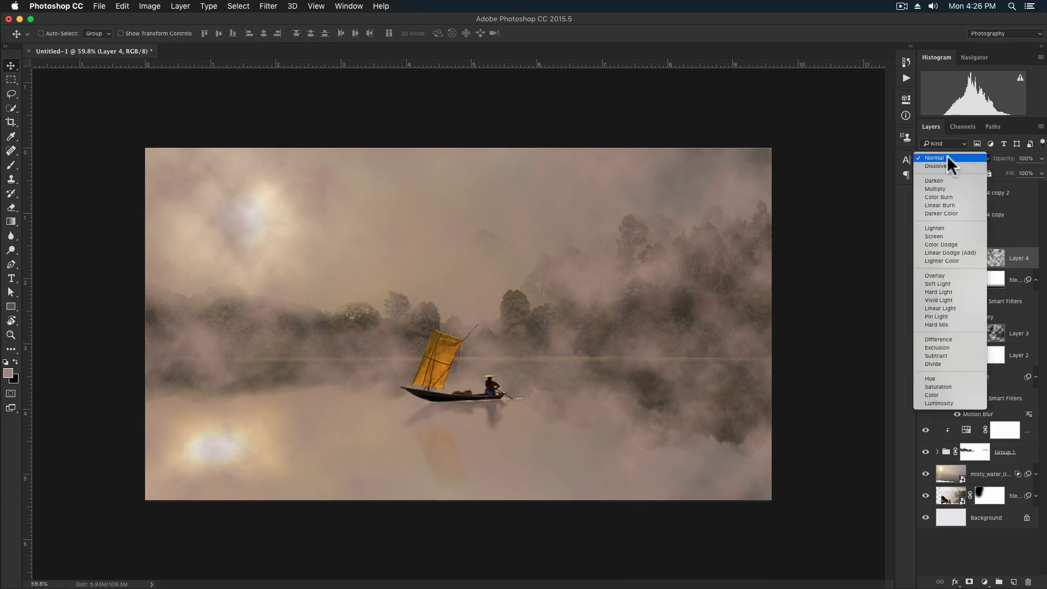
click(948, 236)
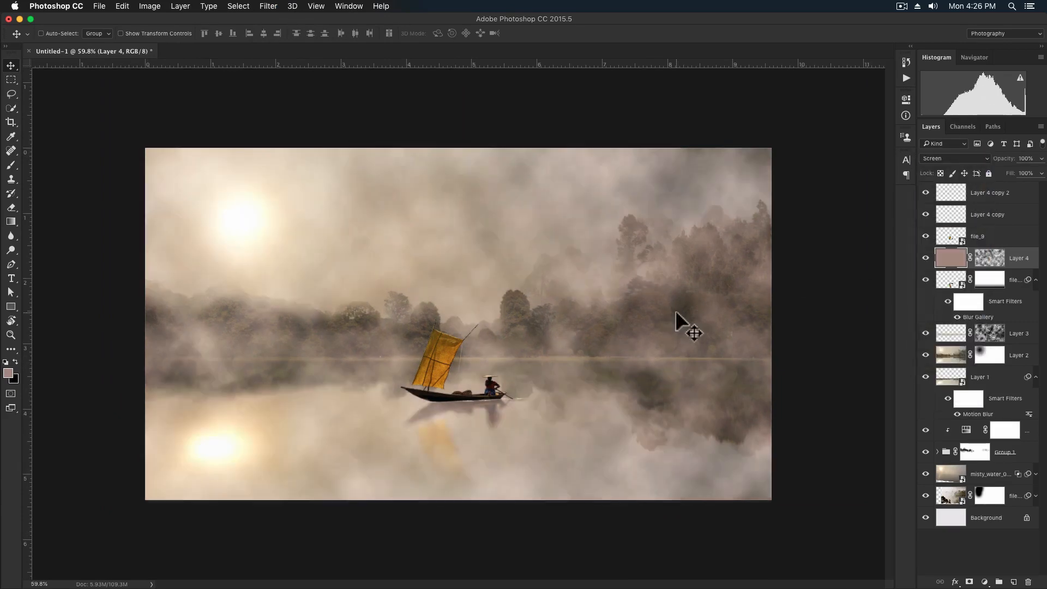
Darken the midtones of Layer 4's cloud mask with Levels to thin the mist.
click(992, 264)
key(super+l)
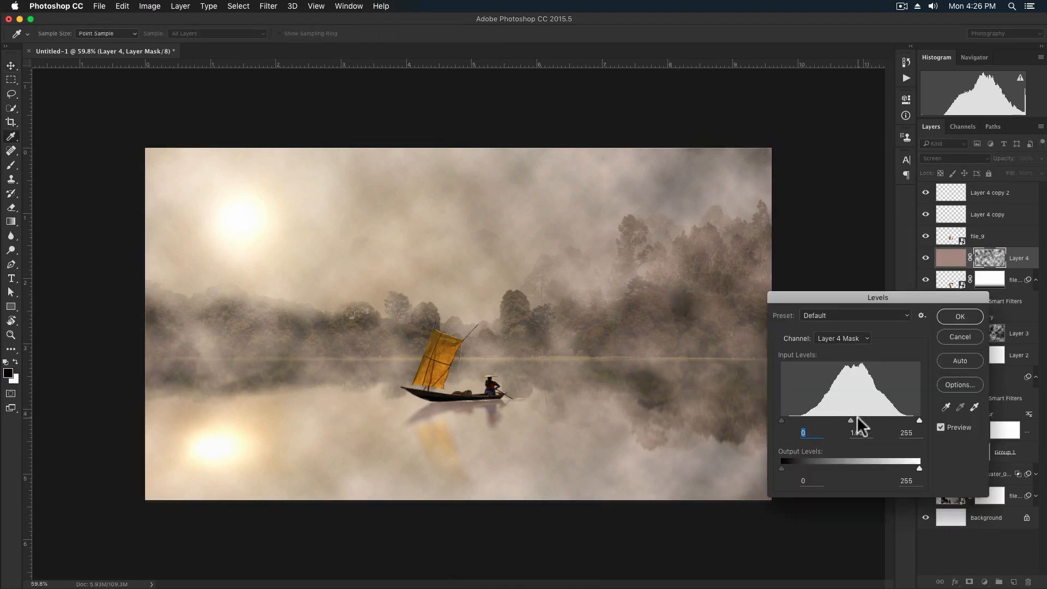
drag(856, 417, 877, 424)
key(Return)
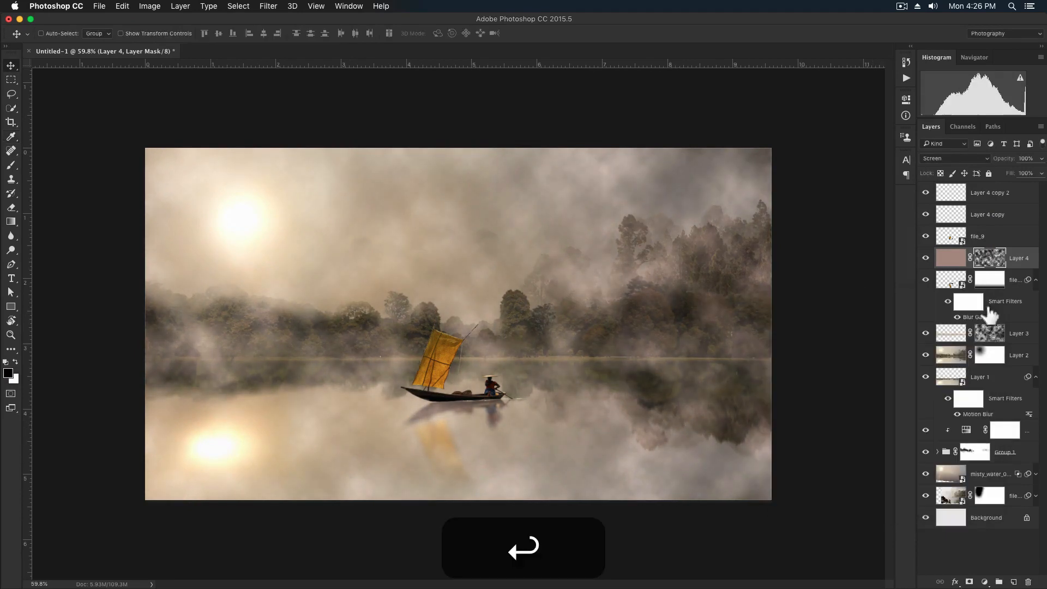
Draw an upward gradient on Layer 4's mask to hide the mist above the shoreline, and set the layer's Fill to 47%.
key(g)
key(shift+g)
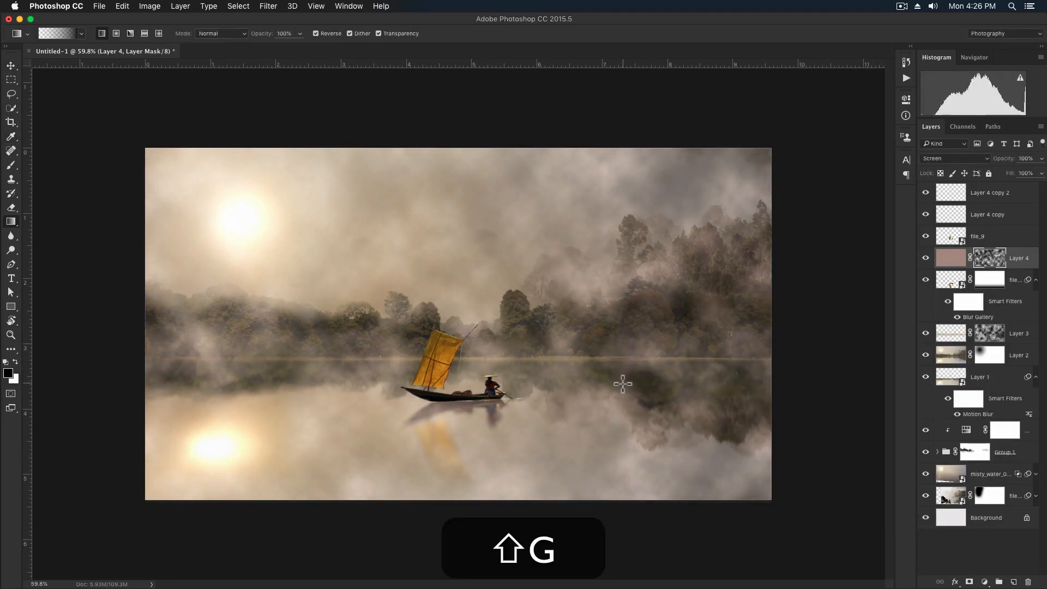
drag(620, 392, 648, 299)
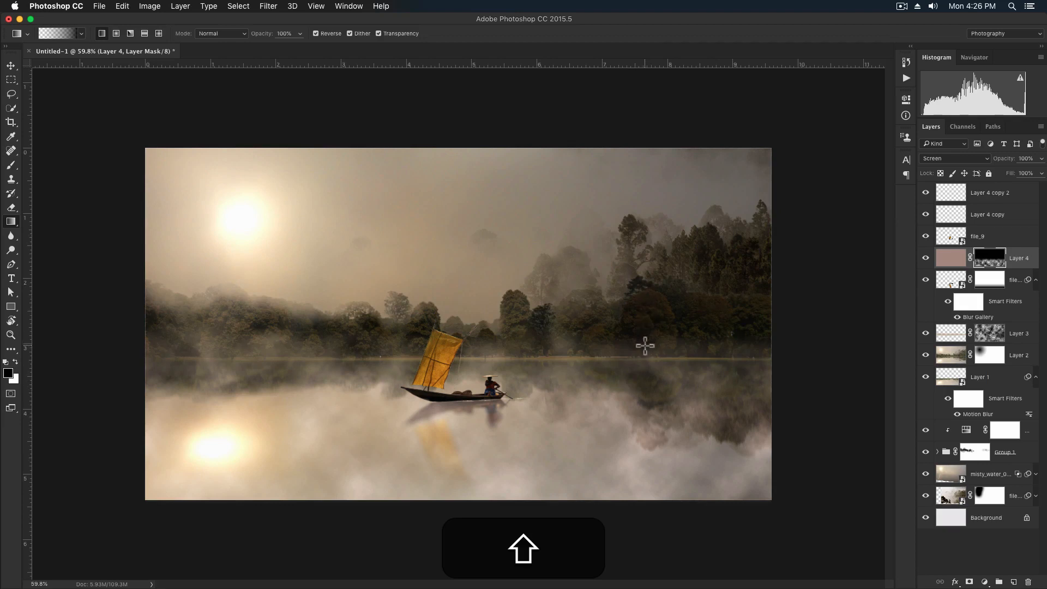
key(shift+v)
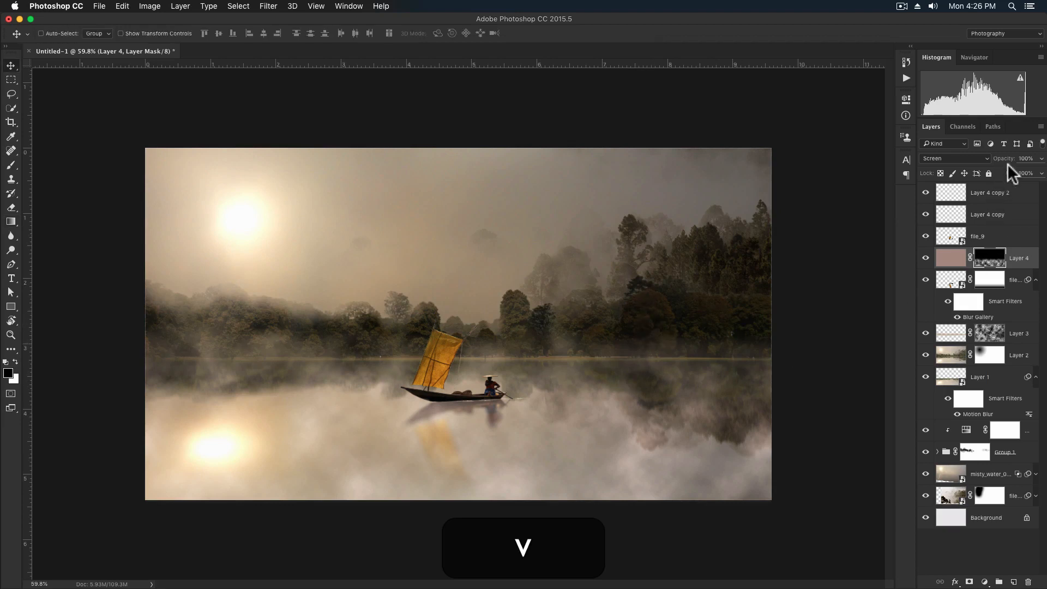
drag(1010, 173, 980, 173)
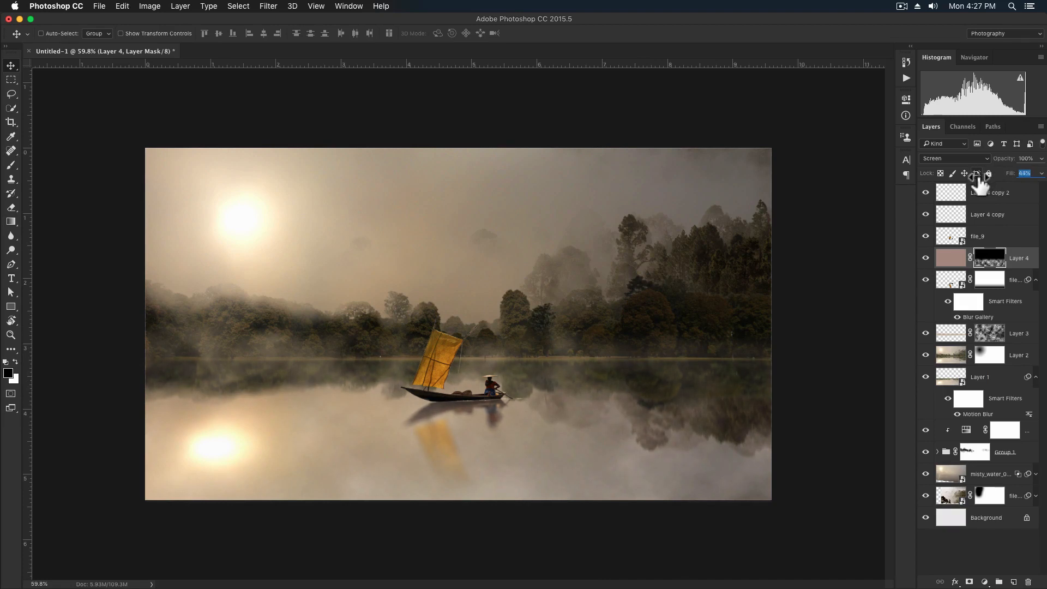
scroll(649, 322, up, 1)
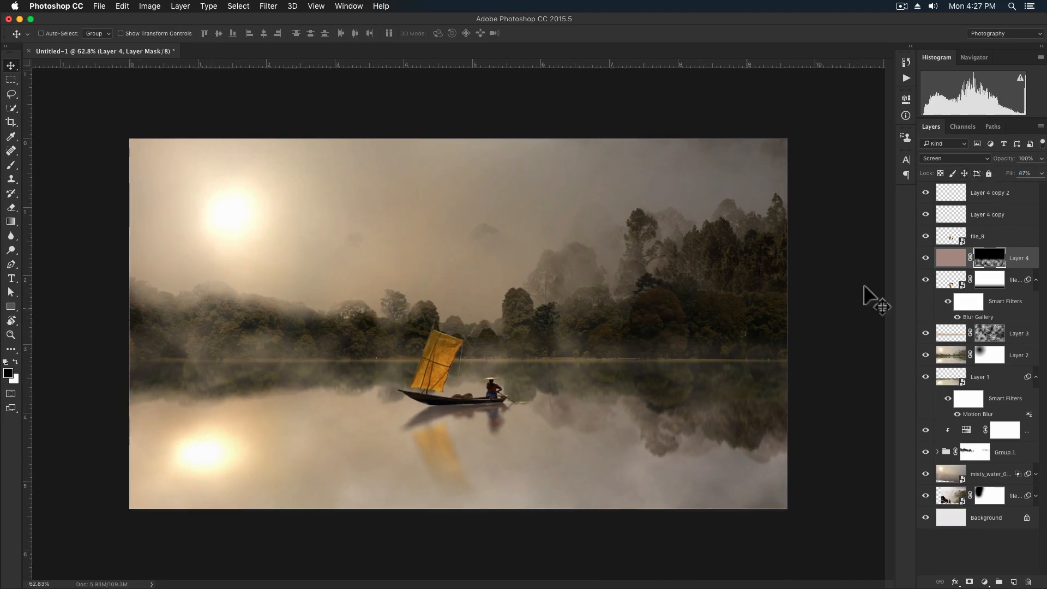
Copy the merged image of the whole canvas and paste it in place above the top splash layer.
key(super+a)
key(super+shift+c)
key(super+shift+v)
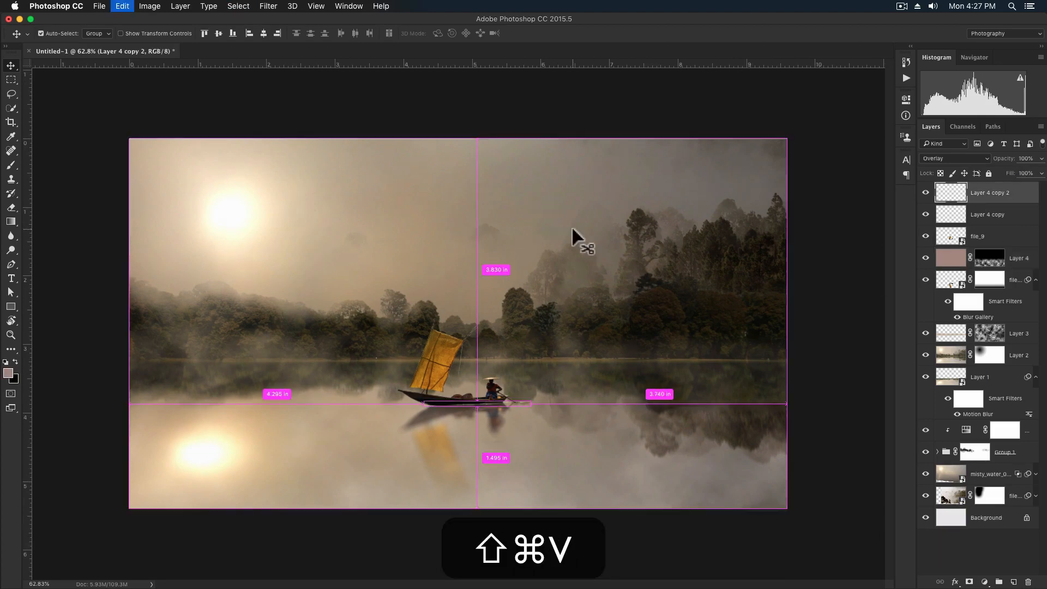
Open the merged layer in the Camera Raw Filter and set the sharpening Amount to 70.
key(super+shift+a)
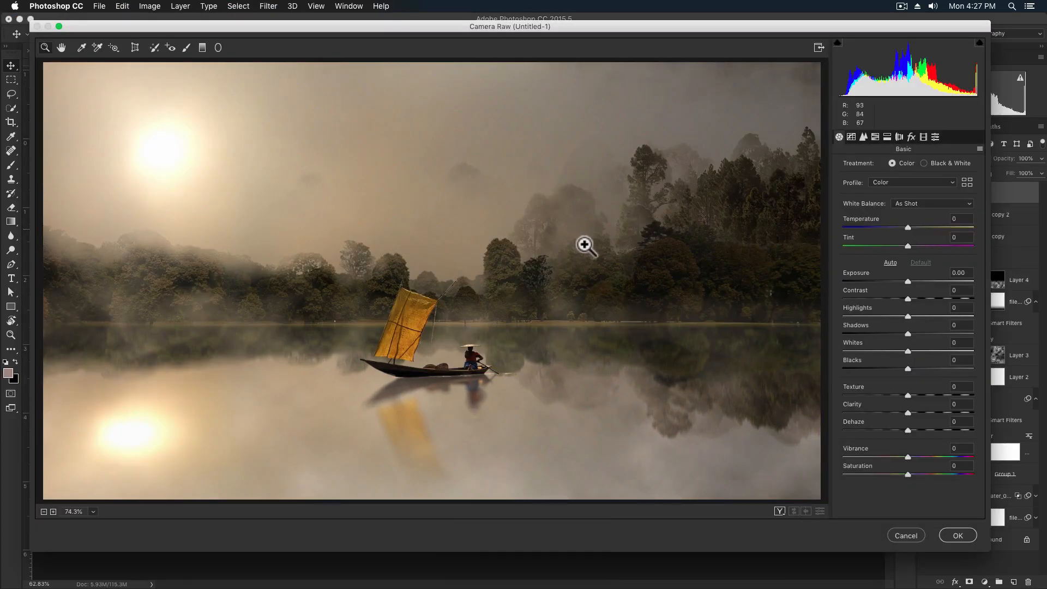
click(851, 137)
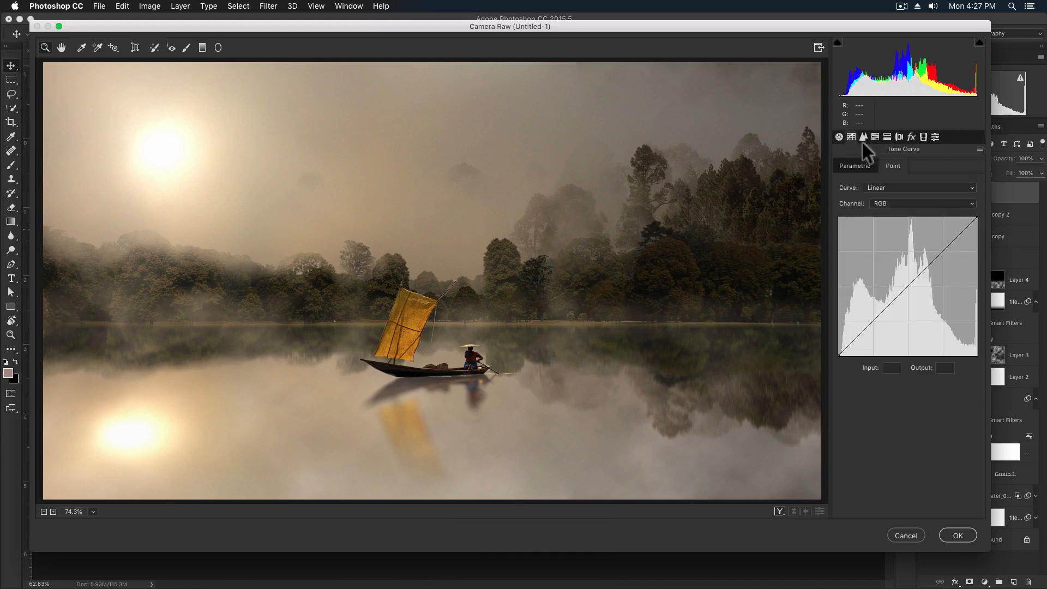
click(864, 137)
click(904, 183)
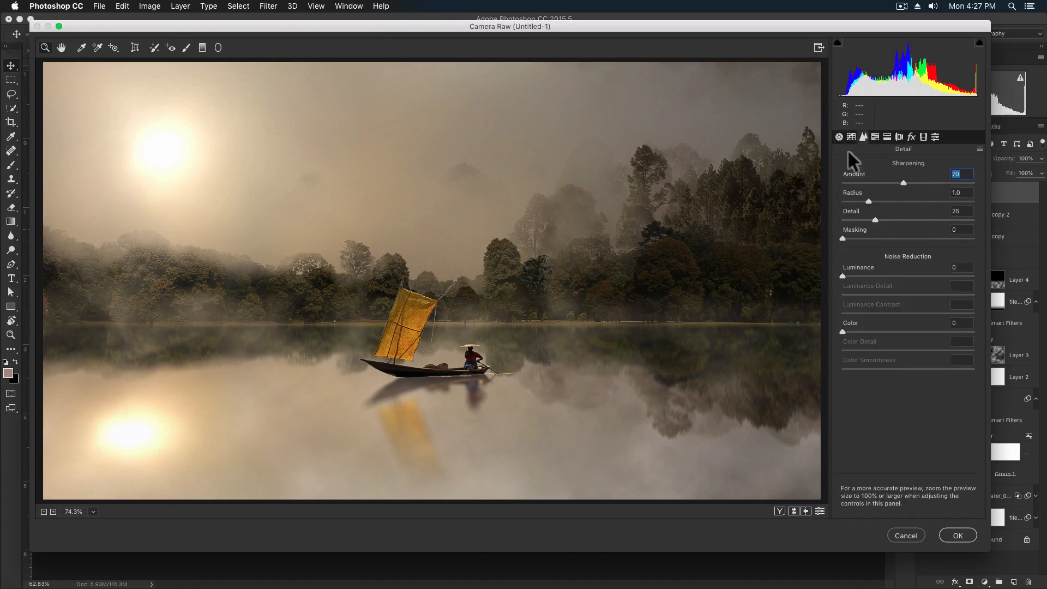
Set the Camera Raw basic adjustments to Highlights +64, Blacks -42 and Texture +10.
click(839, 137)
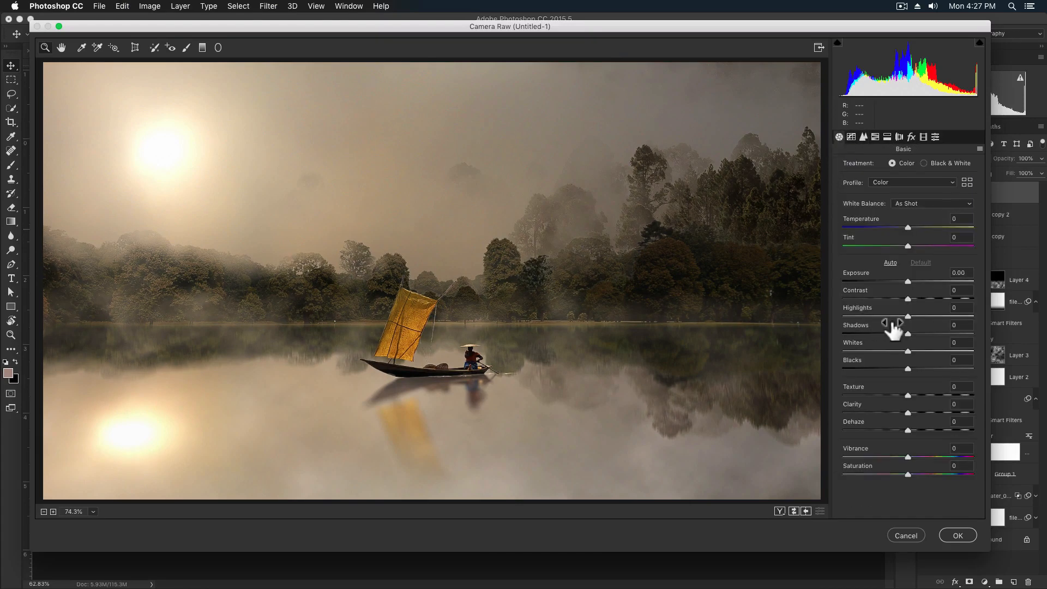
drag(908, 317, 950, 317)
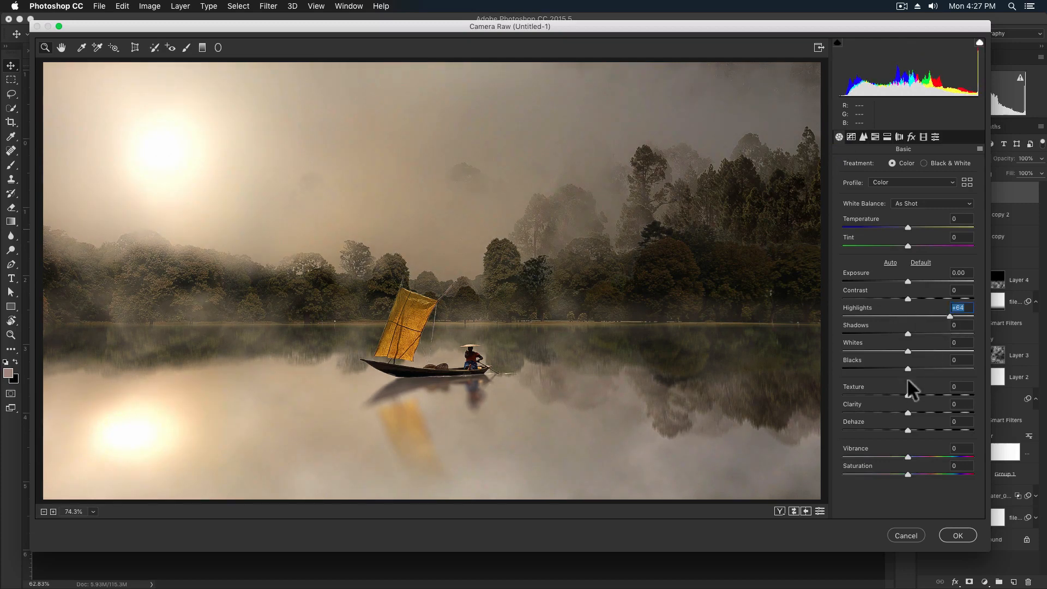
drag(908, 368, 887, 369)
drag(883, 369, 918, 394)
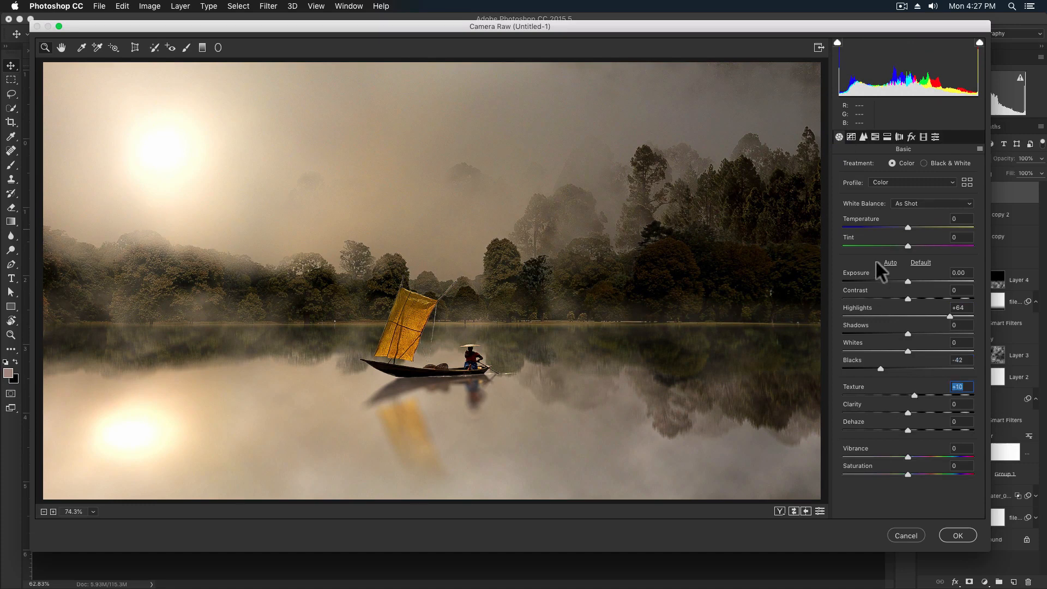
Shift the Yellows hue to +37 and calibrate the Blue Primary to Hue -7 and Saturation -78.
click(887, 136)
click(875, 137)
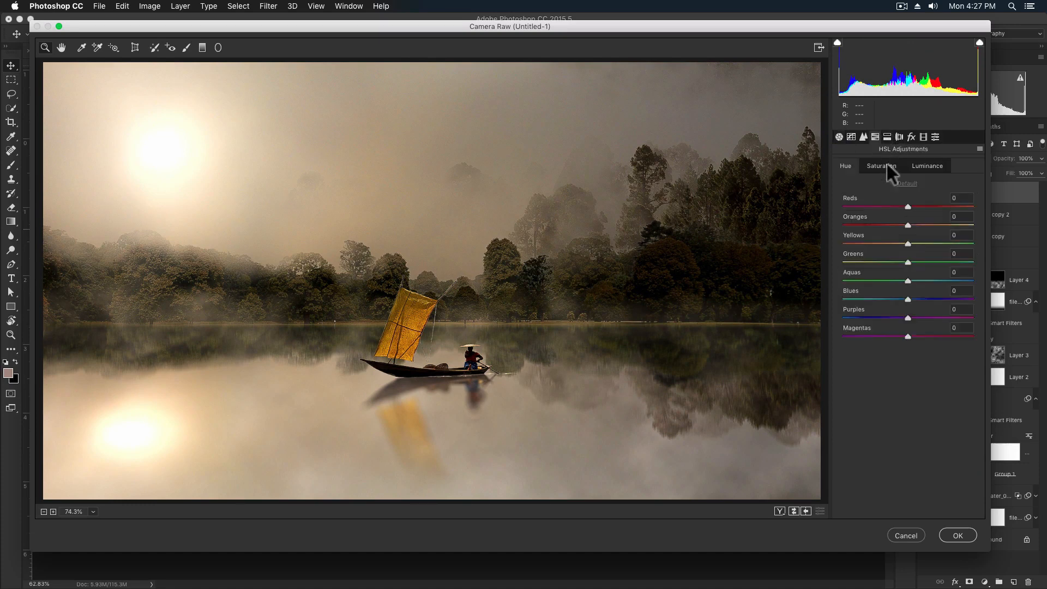
drag(908, 244, 933, 246)
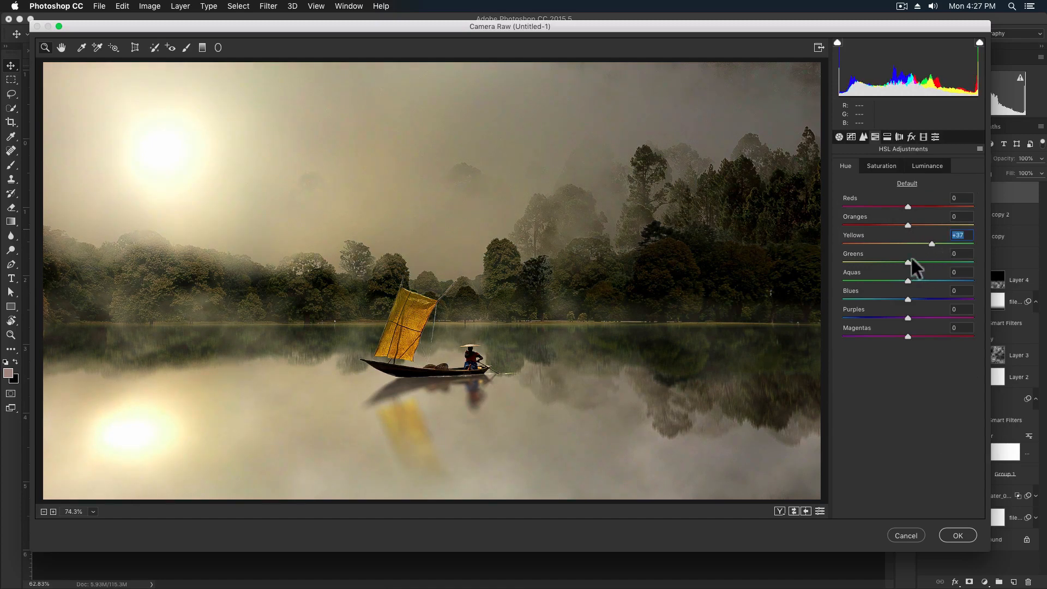
click(924, 137)
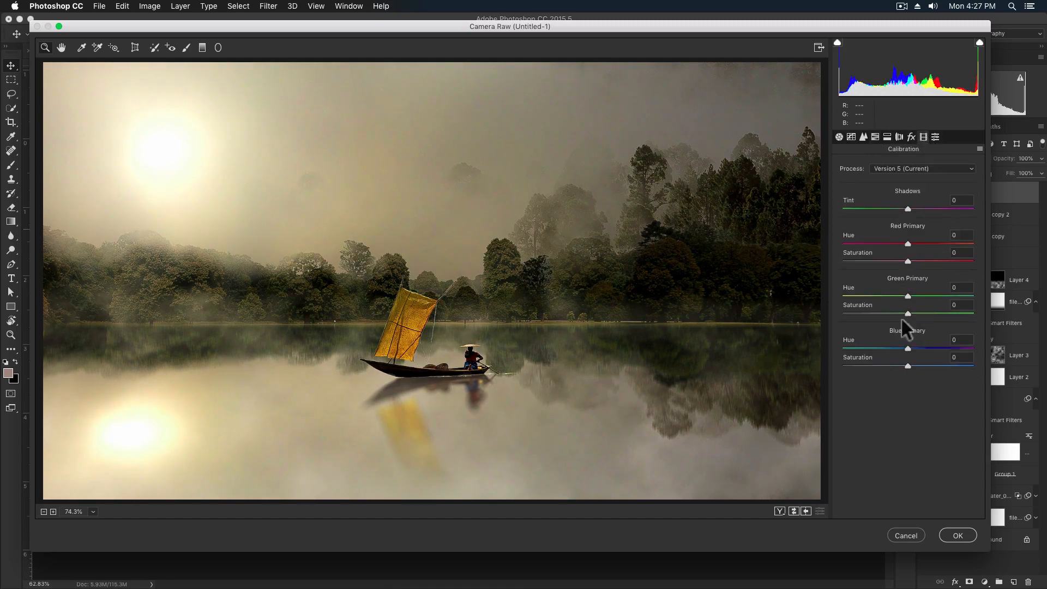
drag(908, 348, 857, 363)
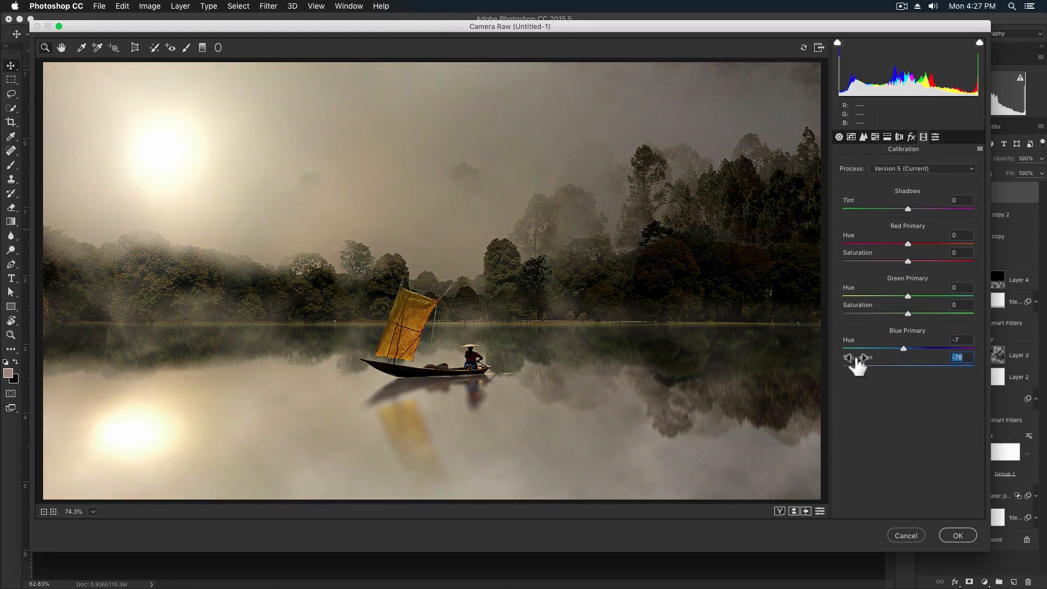
Cool the white balance slightly to Temperature -2 and apply the Camera Raw adjustments.
click(839, 136)
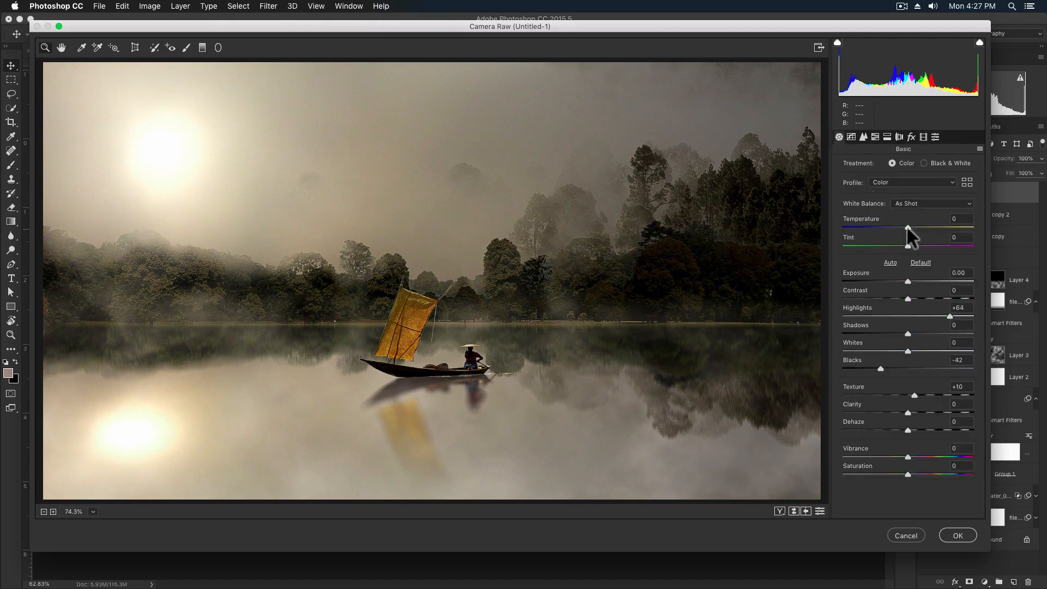
drag(909, 228, 907, 227)
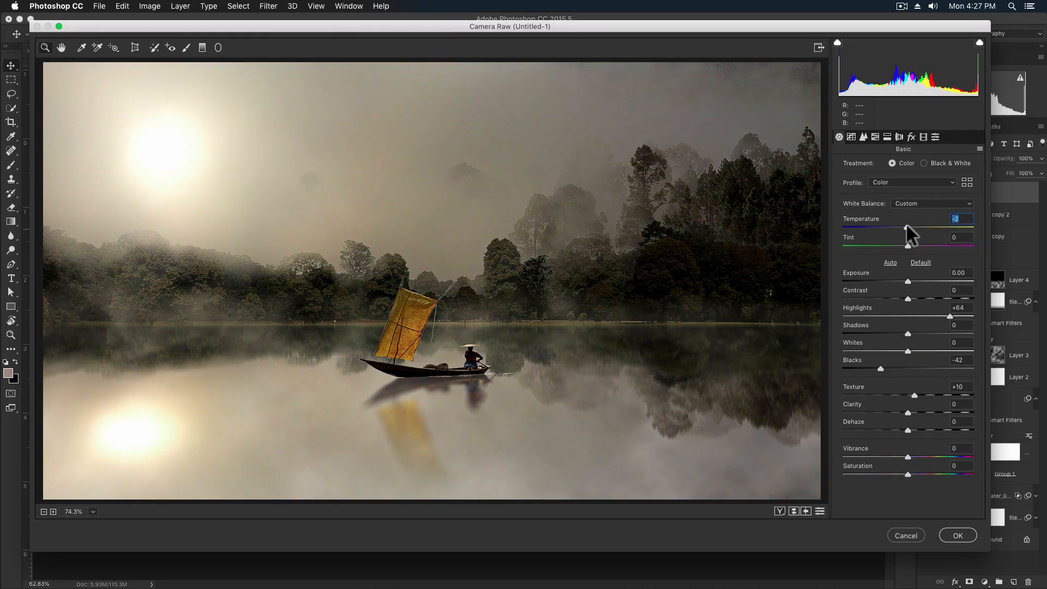
click(963, 535)
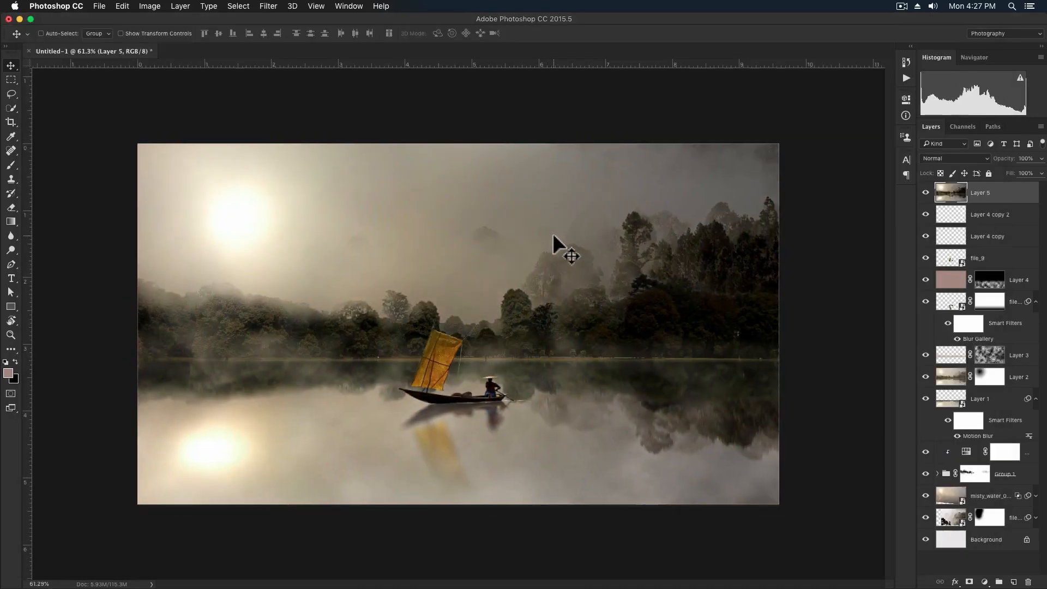
Select a thin full-width strip along the image's upper edge and fill it with black on a new layer as a cinematic bar.
key(m)
drag(140, 137, 807, 182)
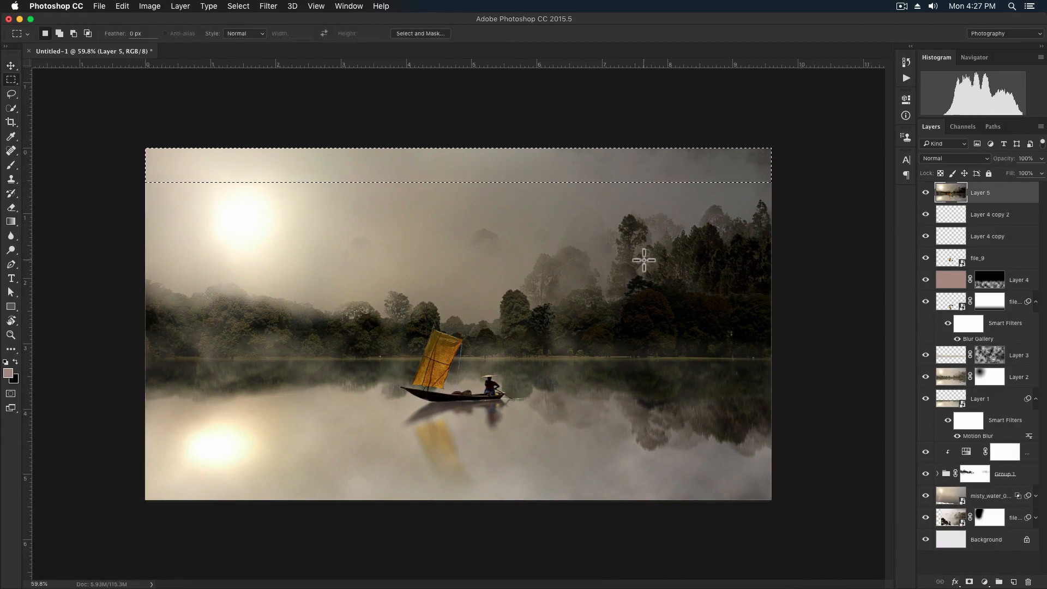
key(d)
key(shift+super+n)
key(alt+shift+super+Return)
key(alt+BackSpace)
key(alt+super+d)
Duplicate the black bar down to the image's lower edge and merge both bars into one layer.
key(v)
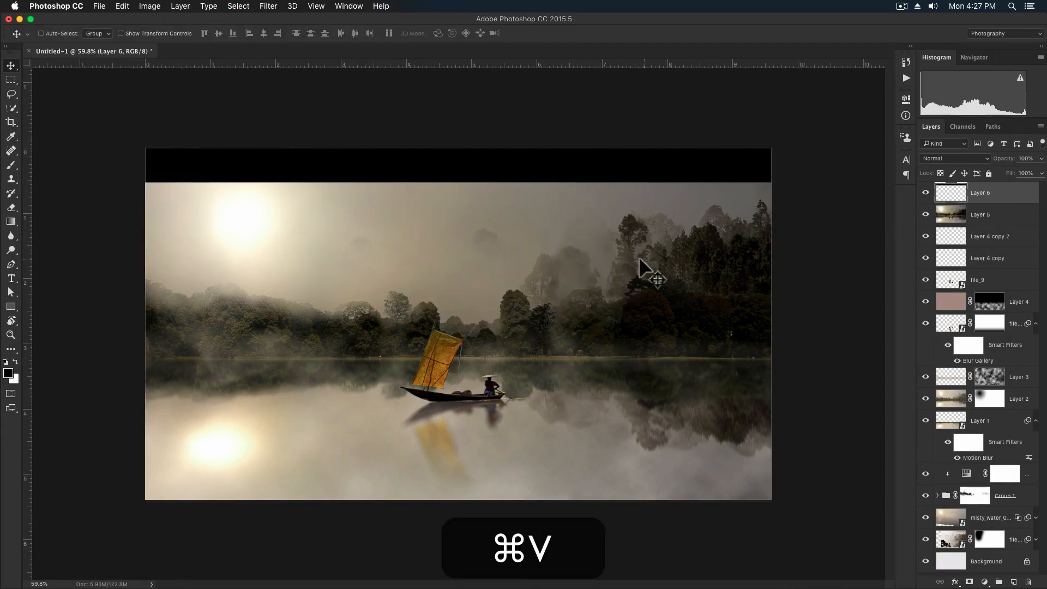
drag(625, 174, 611, 492)
key(super+e)
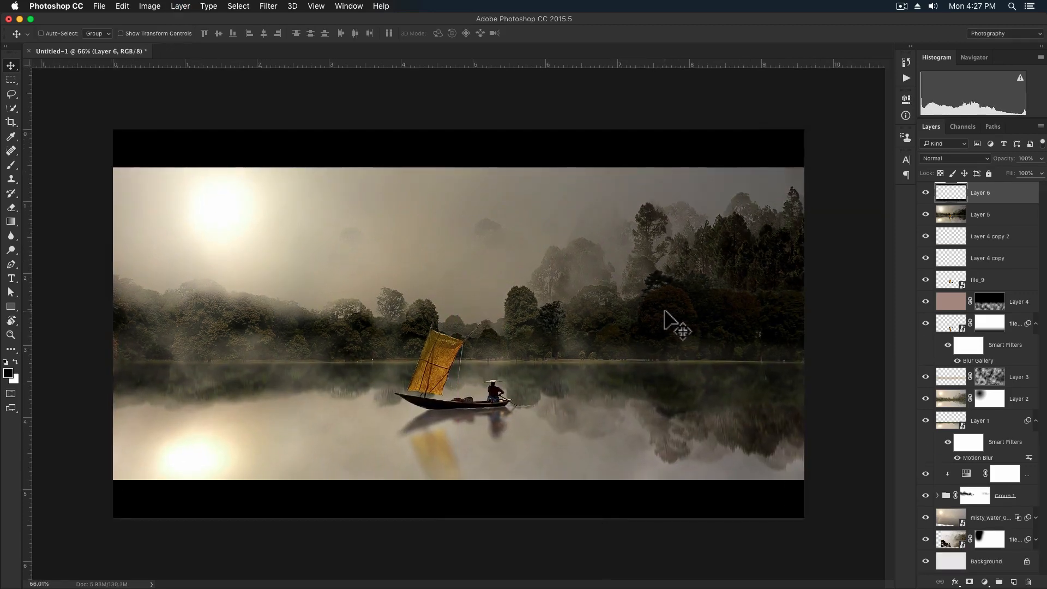